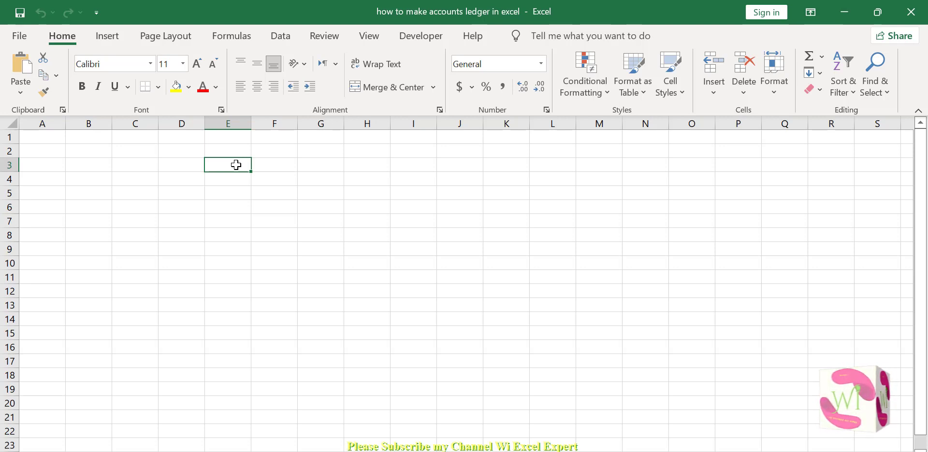
# Enter the header Date in cell A2.
pyautogui.click(166, 162)
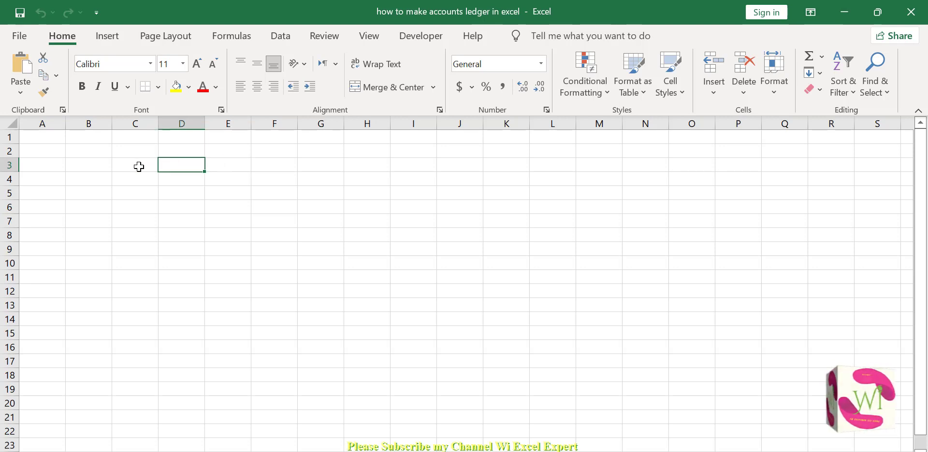
pyautogui.click(136, 165)
pyautogui.click(103, 165)
pyautogui.click(50, 150)
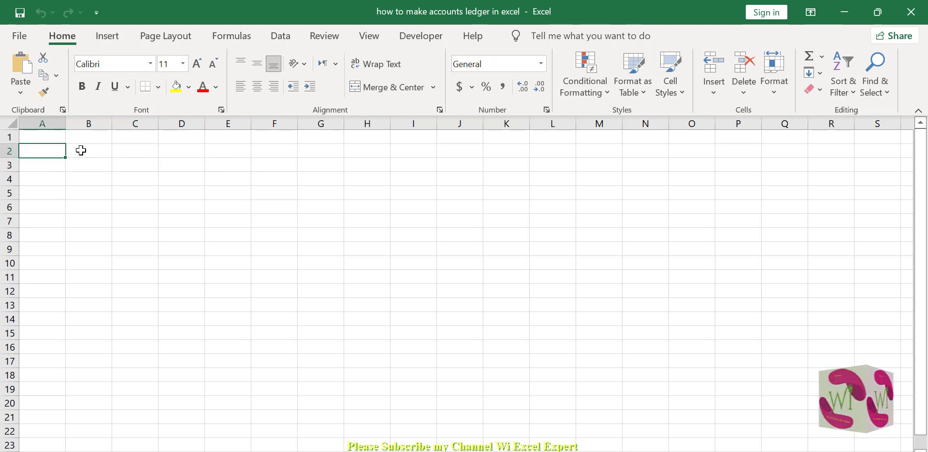
pyautogui.write('dat')
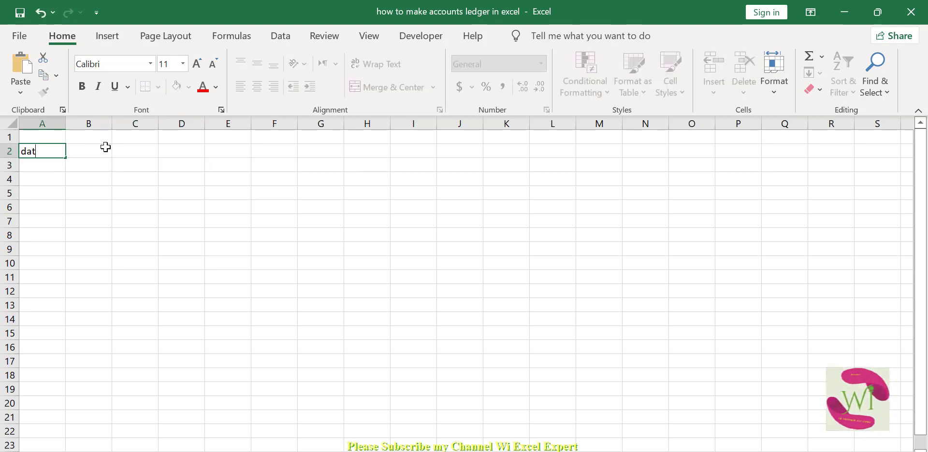
pyautogui.write('e')
pyautogui.click(106, 147)
pyautogui.press('Left')
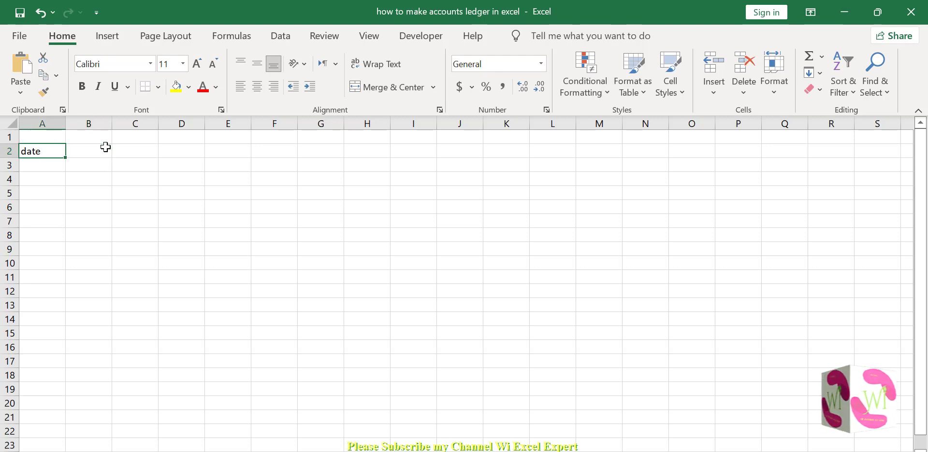
pyautogui.write('Date')
pyautogui.click(105, 147)
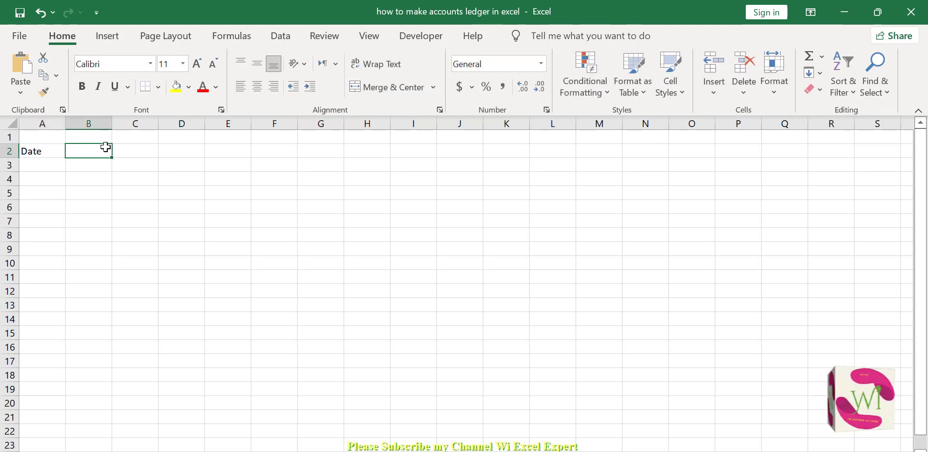
# Enter the header Party Name in cell B2 and fit column B's width to it.
pyautogui.write('Party ')
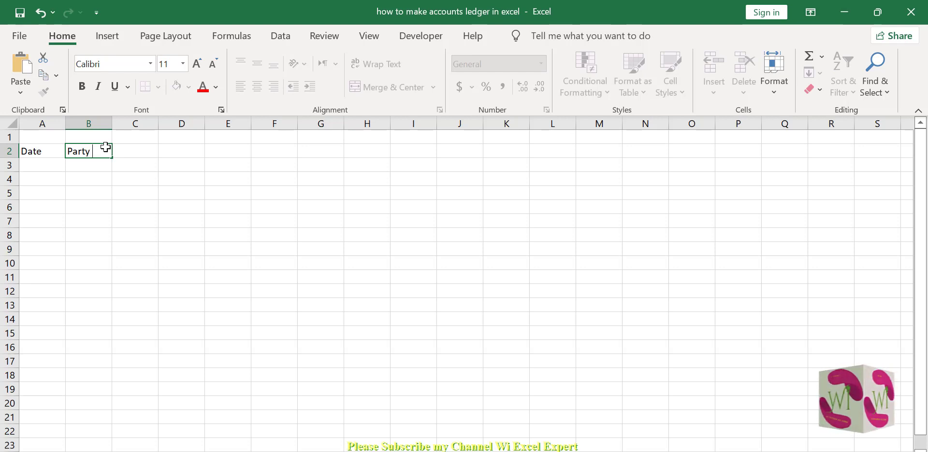
pyautogui.write('Name')
pyautogui.press('Tab')
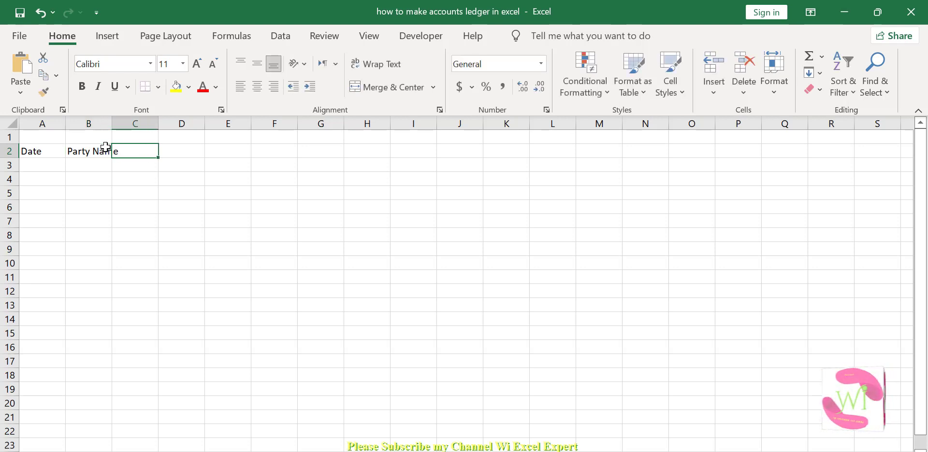
pyautogui.doubleClick(112, 124)
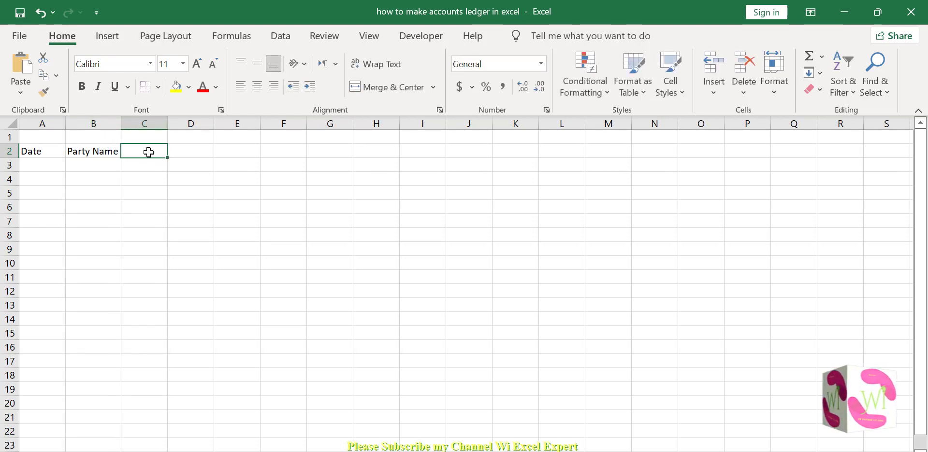
# Add the headers Type in cell C2 and Detail in cell D2.
pyautogui.write('T')
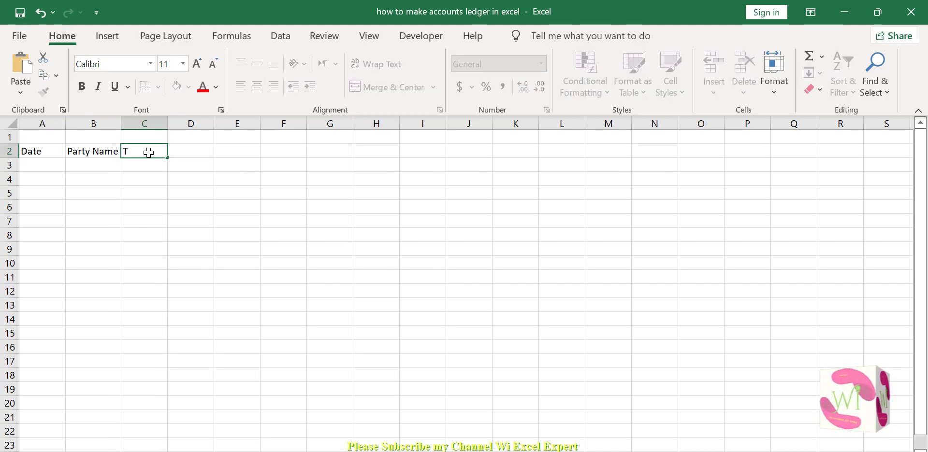
pyautogui.write('ype')
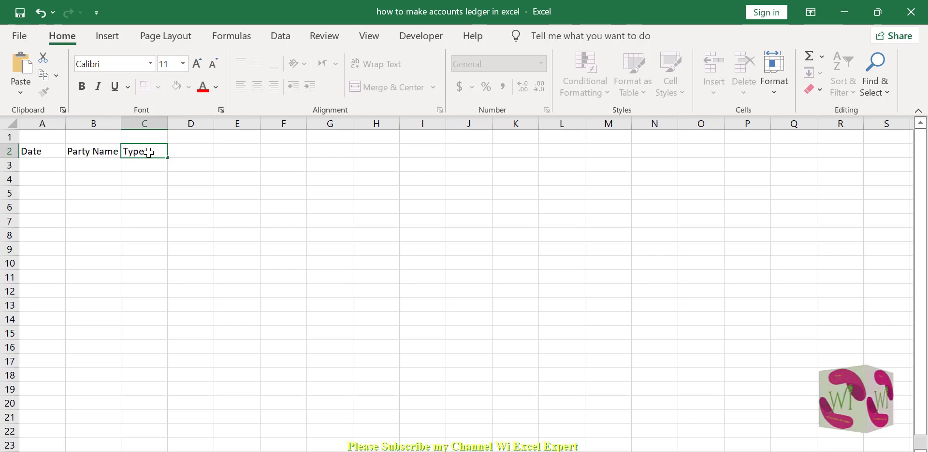
pyautogui.press('Tab')
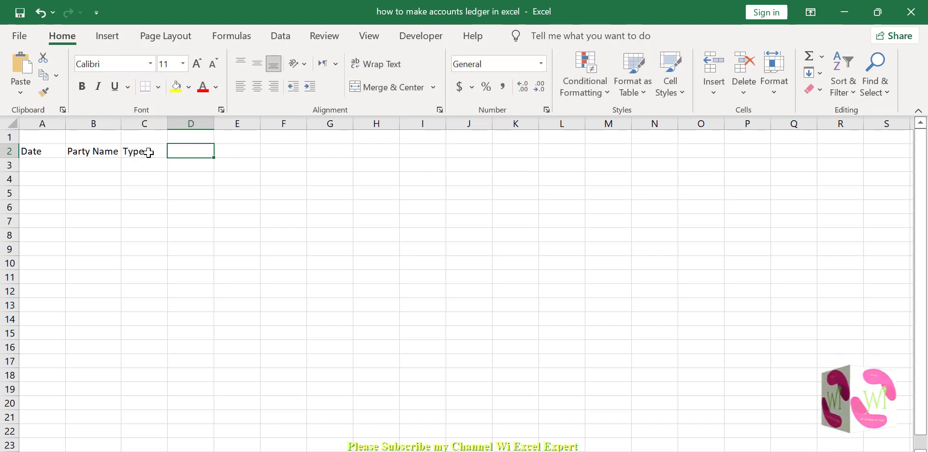
pyautogui.write('Amou')
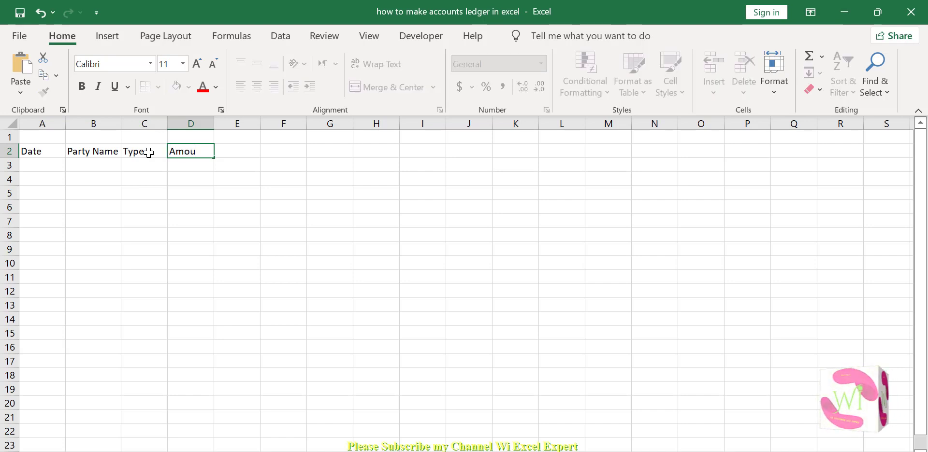
pyautogui.press('BackSpace')
pyautogui.press('BackSpace')
pyautogui.press('BackSpace')
pyautogui.write('D')
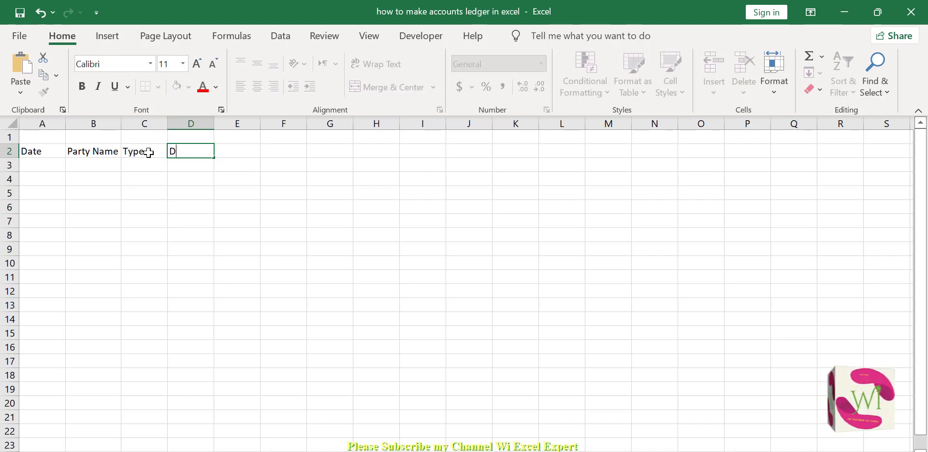
pyautogui.write('etail')
pyautogui.press('Tab')
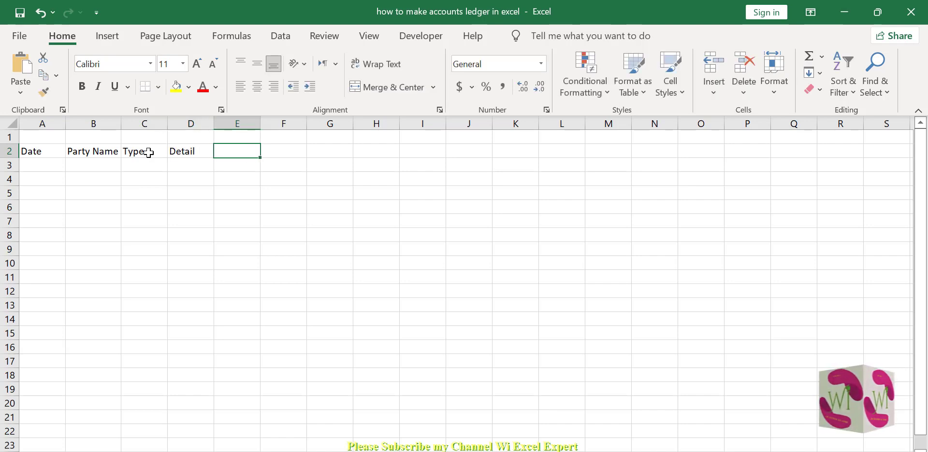
# Complete the header row with Amount in cell E2.
pyautogui.write('Amou')
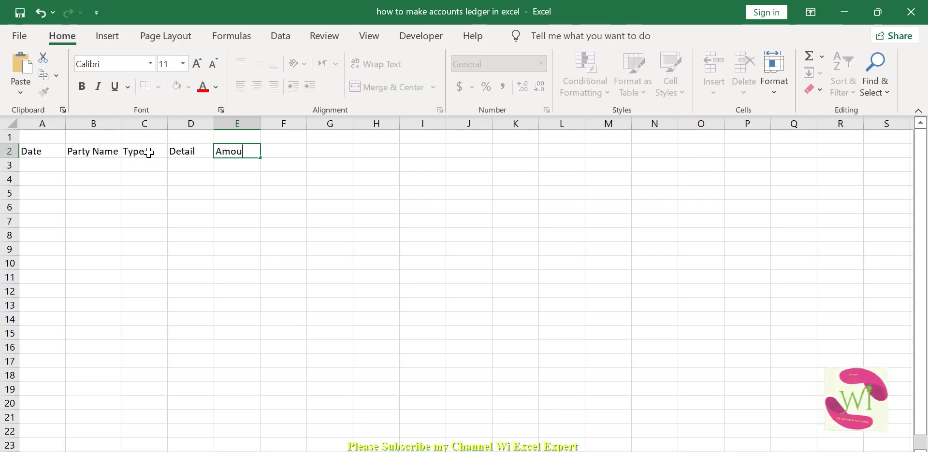
pyautogui.write('nt')
pyautogui.click(140, 165)
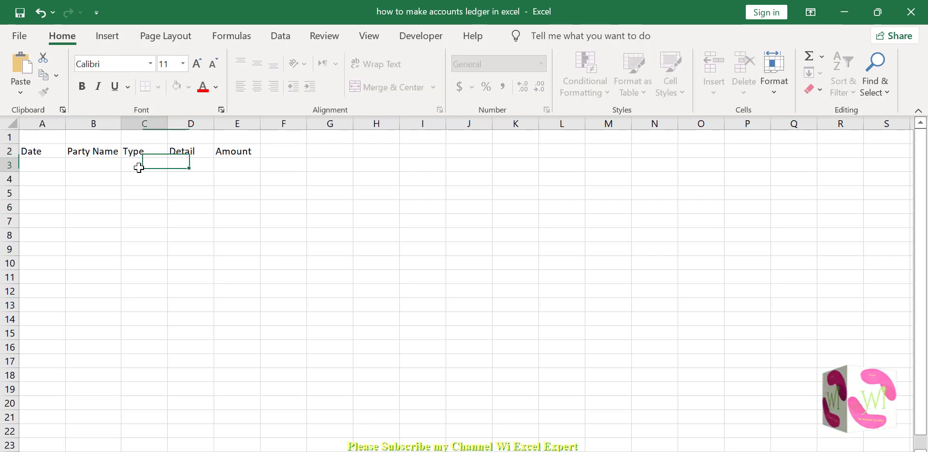
# Start the first ledger entry in row 3 with the date 01-1-2022 and the party name Wi Excel.
pyautogui.click(46, 165)
pyautogui.write('01')
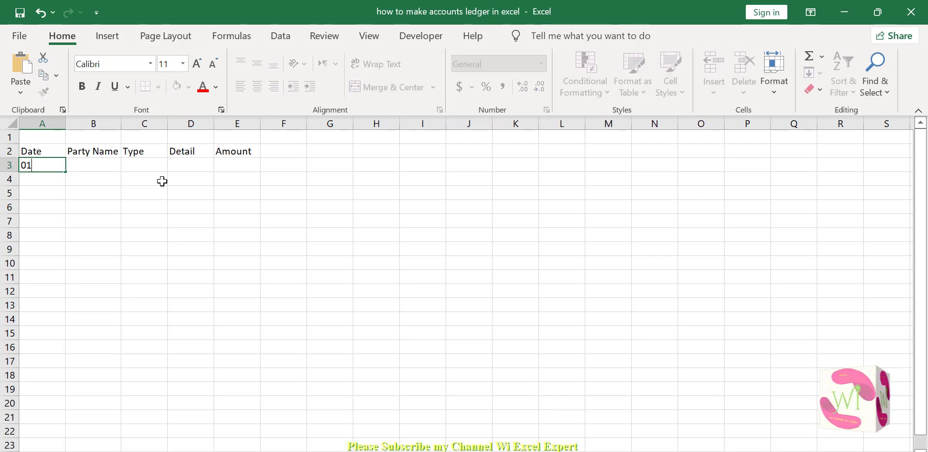
pyautogui.write('-1-202')
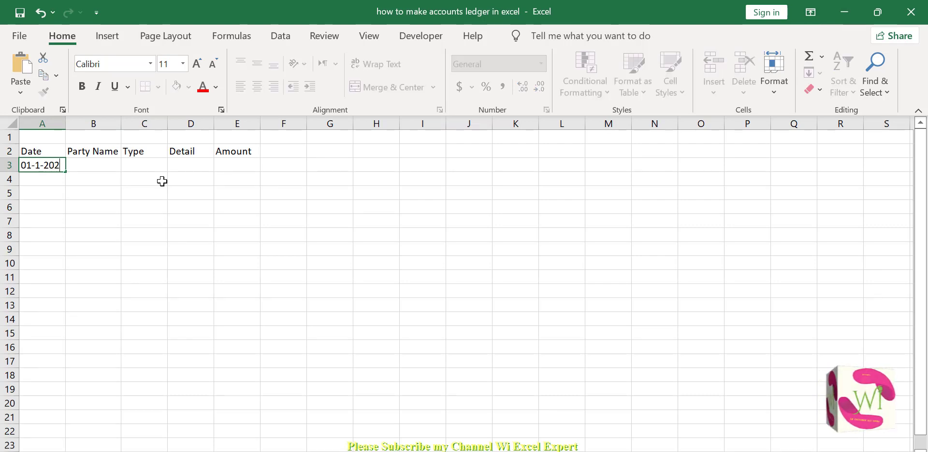
pyautogui.write('2')
pyautogui.press('Tab')
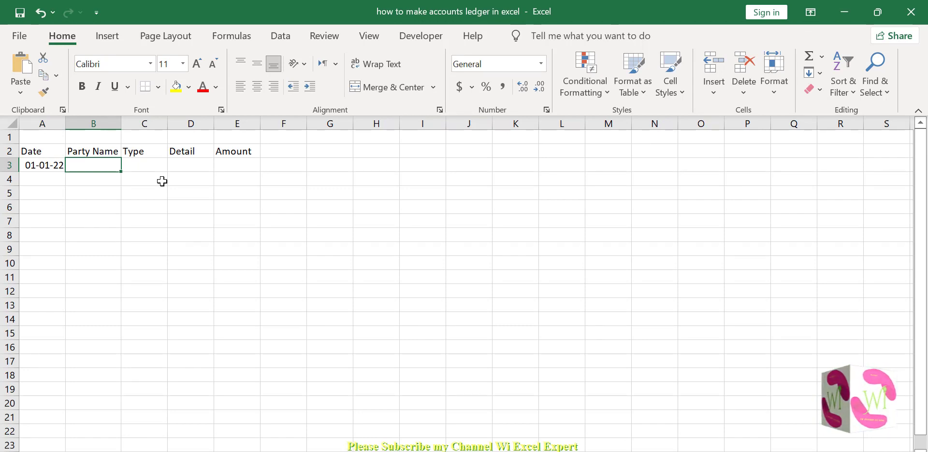
pyautogui.write('Wi ')
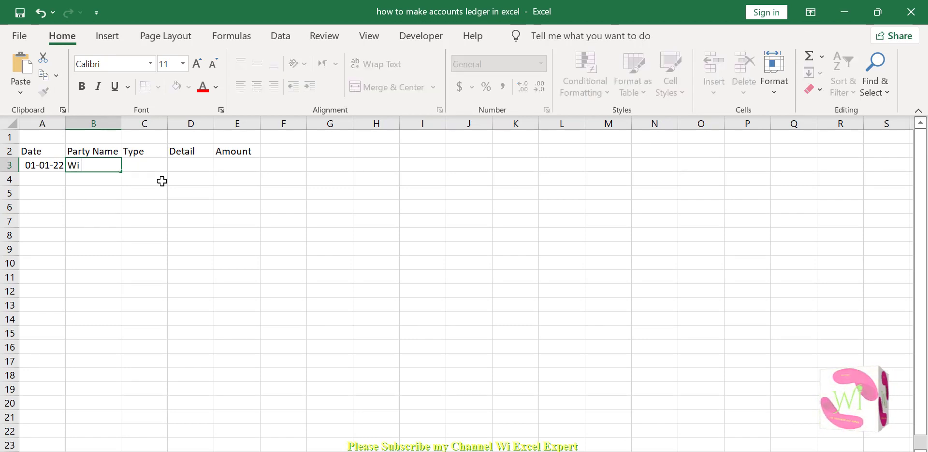
pyautogui.write('Excel')
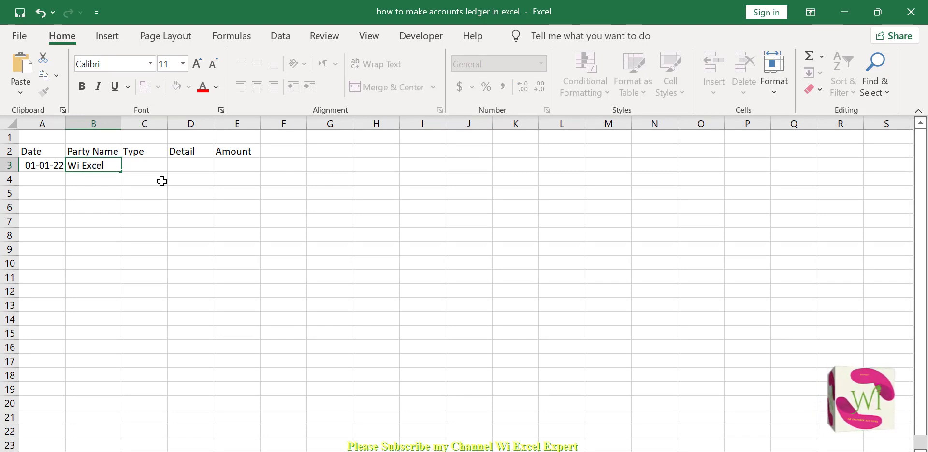
pyautogui.press('Tab')
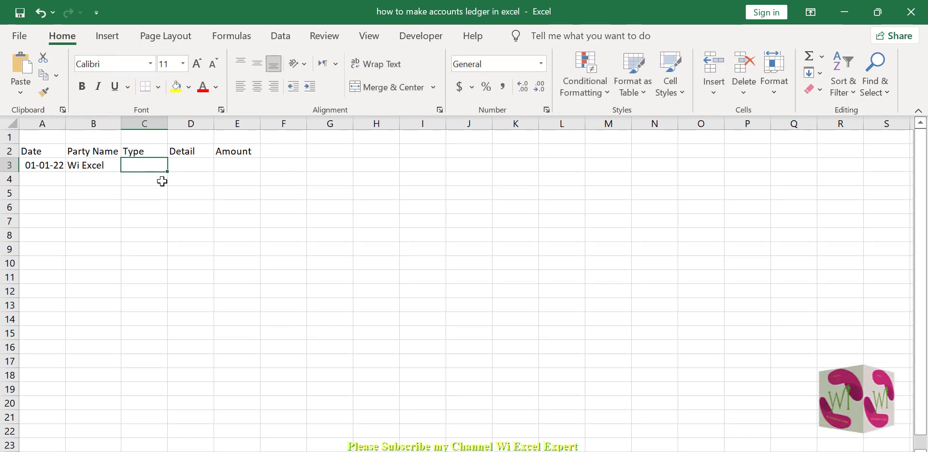
# Enter Customer as the type in cell C3 and widen column C to about 10.82.
pyautogui.write('Cust')
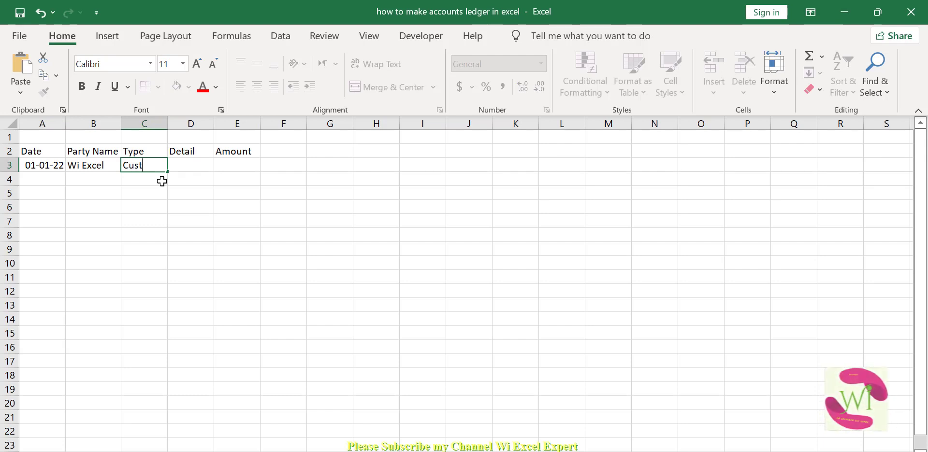
pyautogui.write('omer')
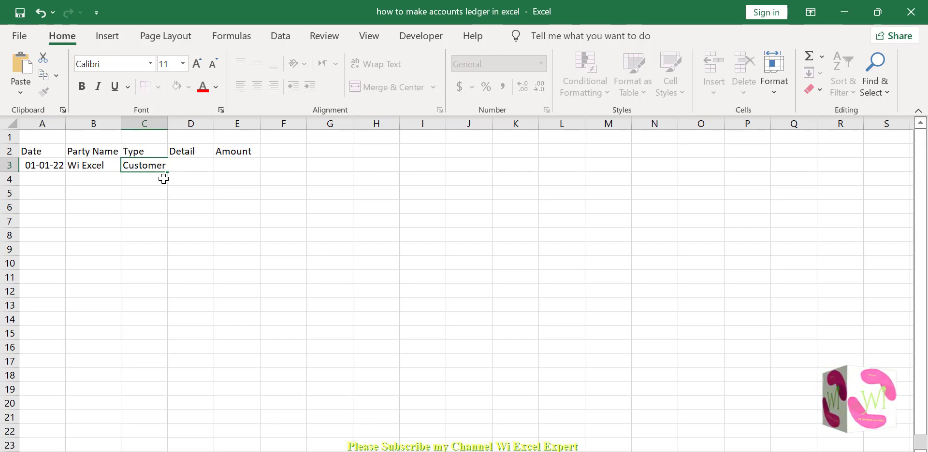
pyautogui.press('Return')
pyautogui.click(154, 167)
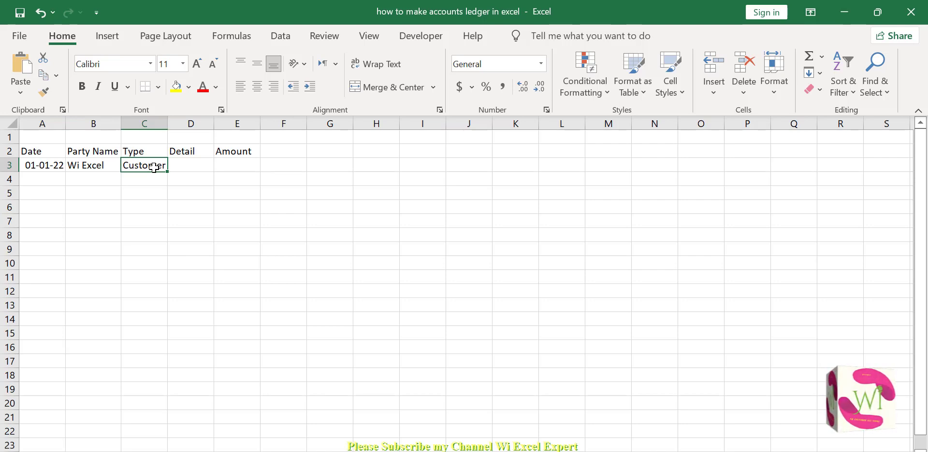
pyautogui.moveTo(167, 123); pyautogui.dragTo(182, 122)
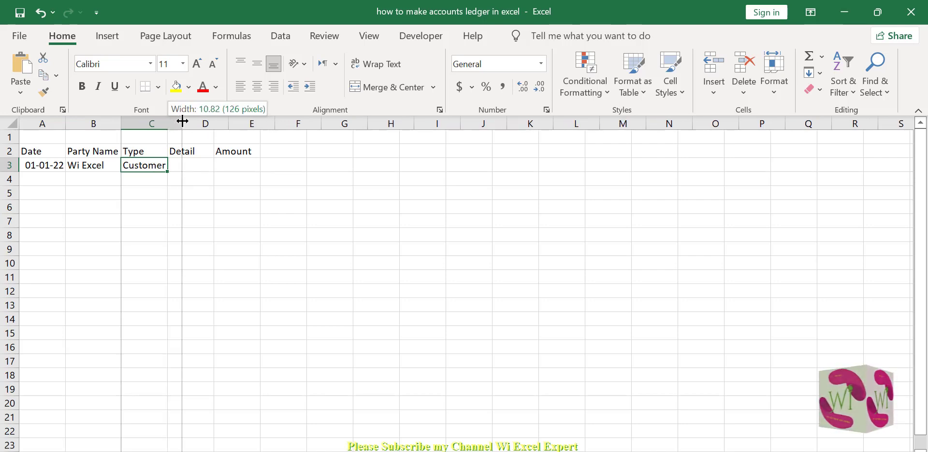
# Center the headers in A2:E2 horizontally and vertically and set their font to Arial Rounded MT.
pyautogui.moveTo(40, 151); pyautogui.dragTo(251, 150)
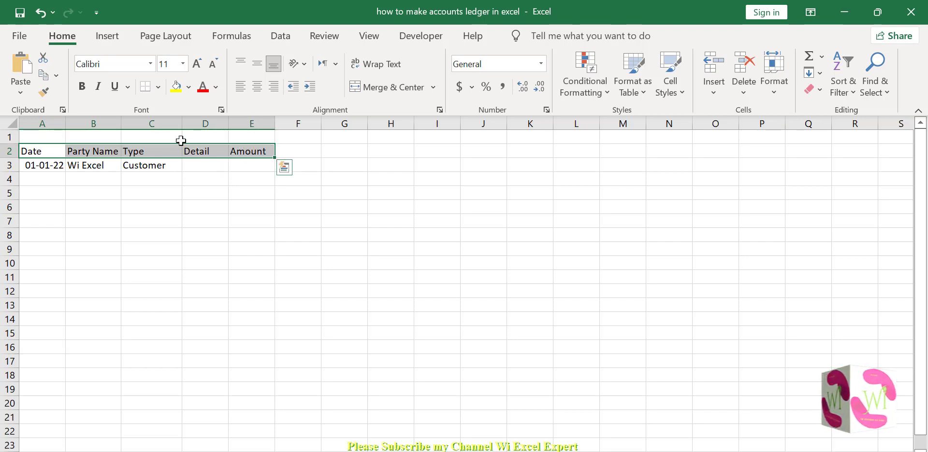
pyautogui.click(257, 87)
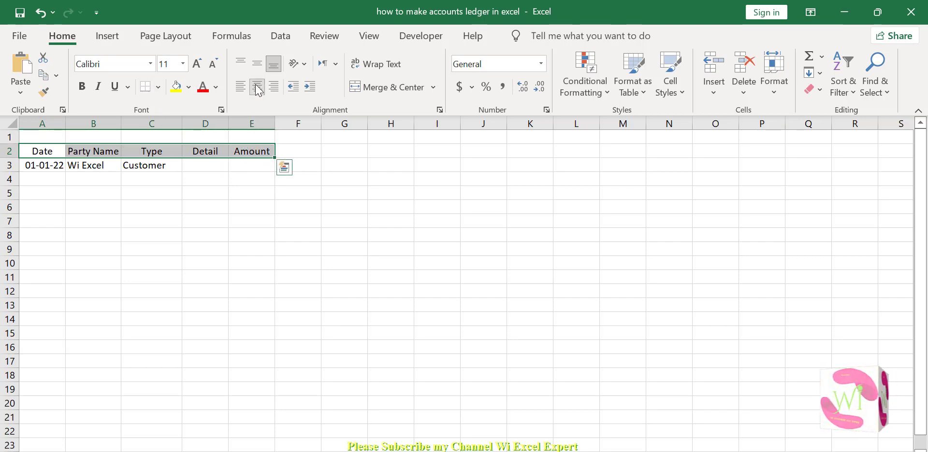
pyautogui.click(258, 62)
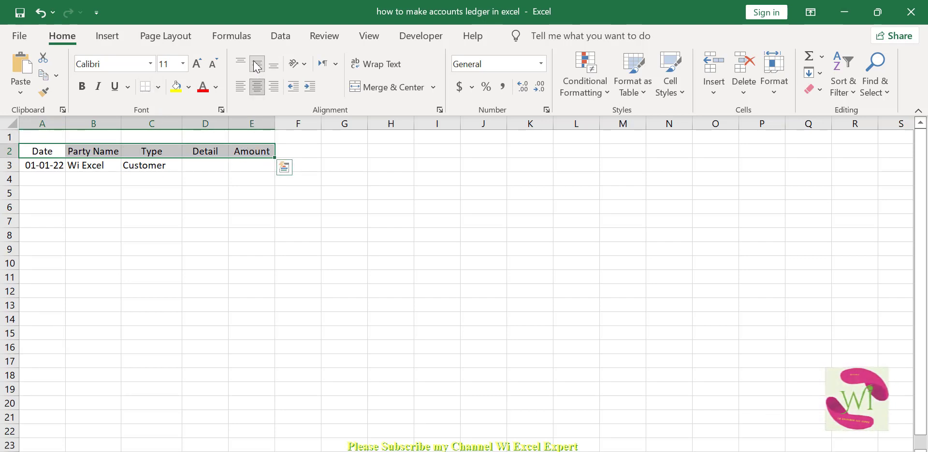
pyautogui.click(151, 63)
pyautogui.click(193, 267)
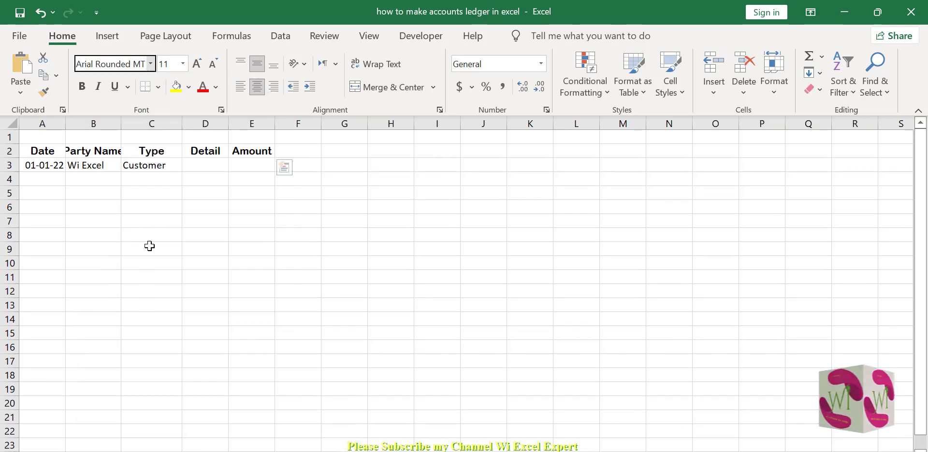
# Widen the Party Name, Detail and Amount columns and fit the Type column to its contents.
pyautogui.doubleClick(121, 124)
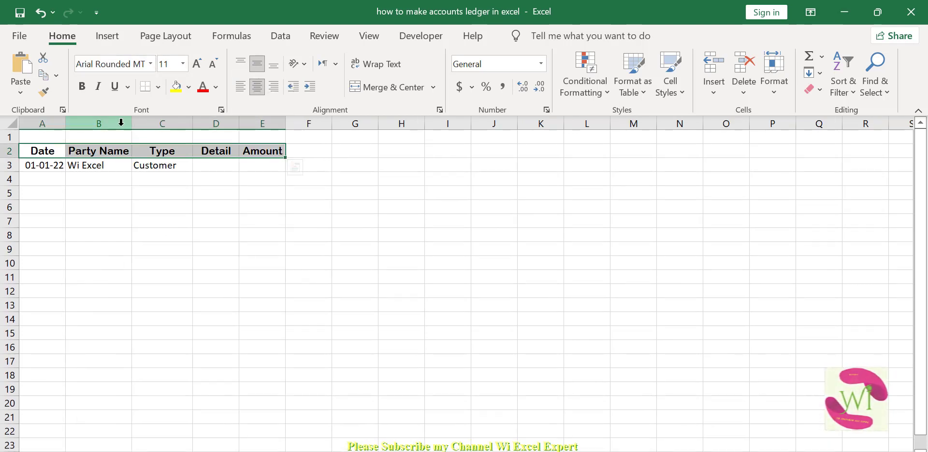
pyautogui.moveTo(132, 124); pyautogui.dragTo(164, 124)
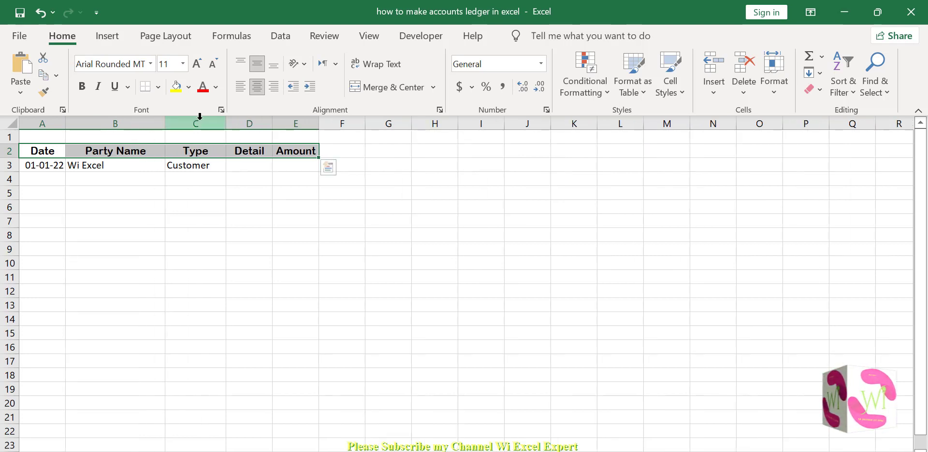
pyautogui.moveTo(226, 125); pyautogui.dragTo(251, 125)
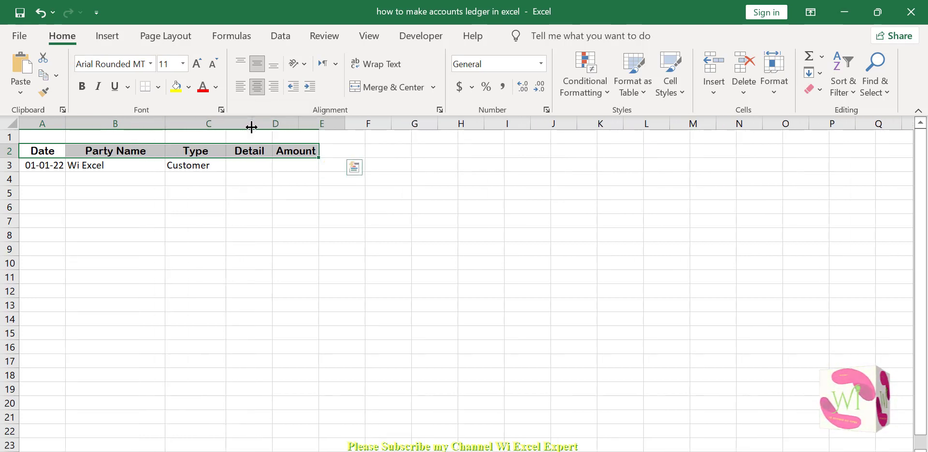
pyautogui.doubleClick(252, 124)
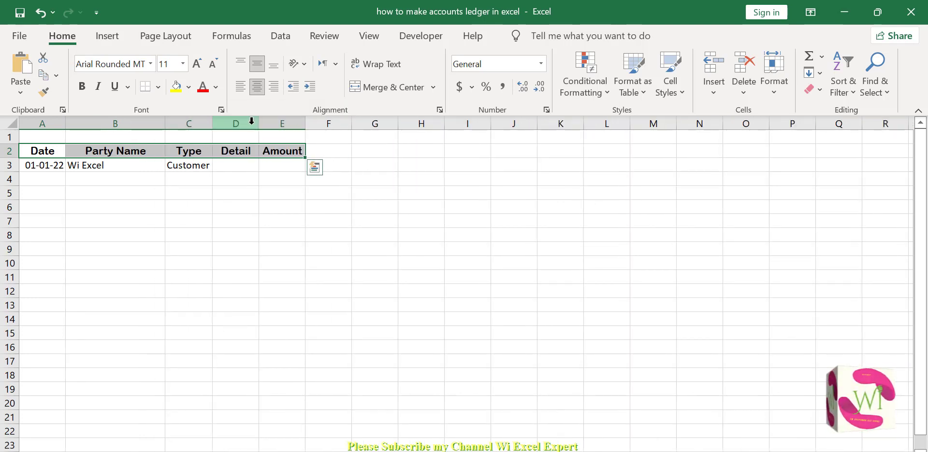
pyautogui.moveTo(258, 124); pyautogui.dragTo(385, 124)
pyautogui.click(257, 165)
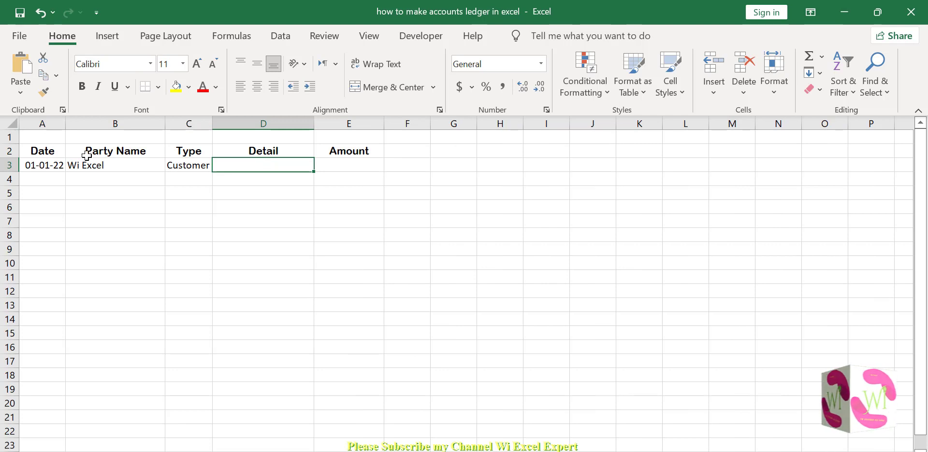
# Fill the header cells A2:E2 with standard light green and set their font color to white.
pyautogui.click(68, 149)
pyautogui.moveTo(68, 150); pyautogui.dragTo(341, 152)
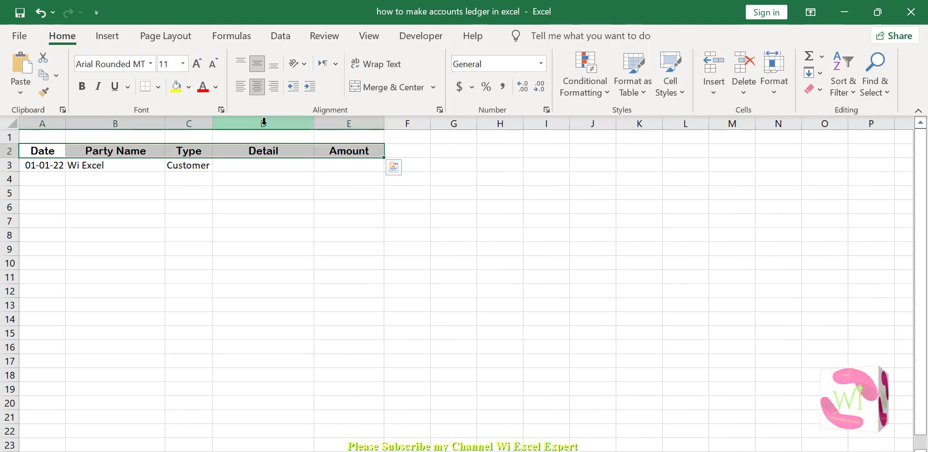
pyautogui.click(189, 88)
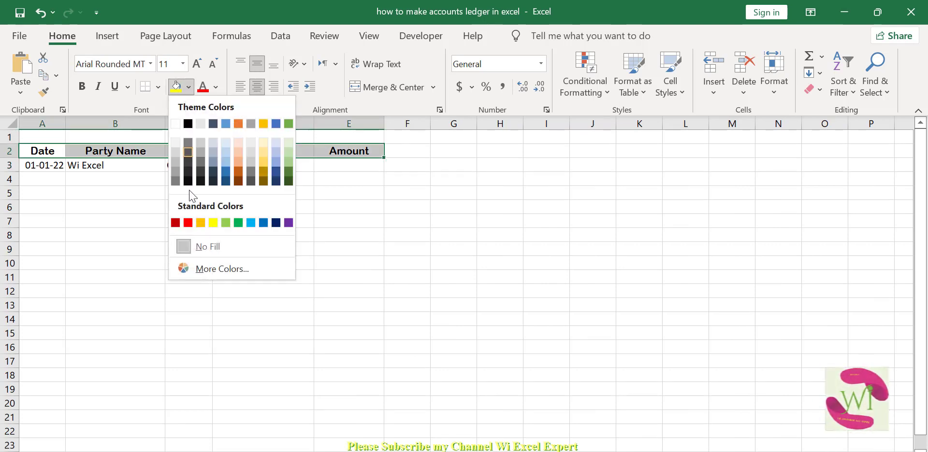
pyautogui.click(222, 222)
pyautogui.click(216, 87)
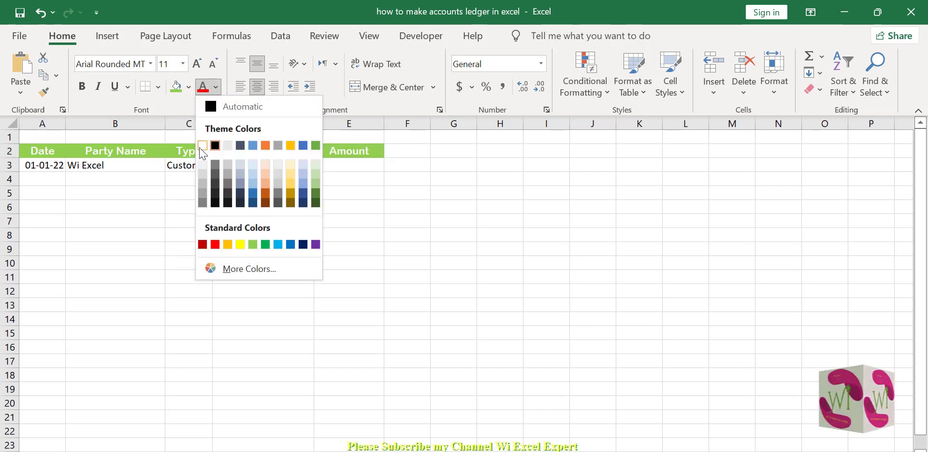
pyautogui.click(201, 146)
# Change the fill of the header cells A2:E2 to standard light blue.
pyautogui.click(189, 87)
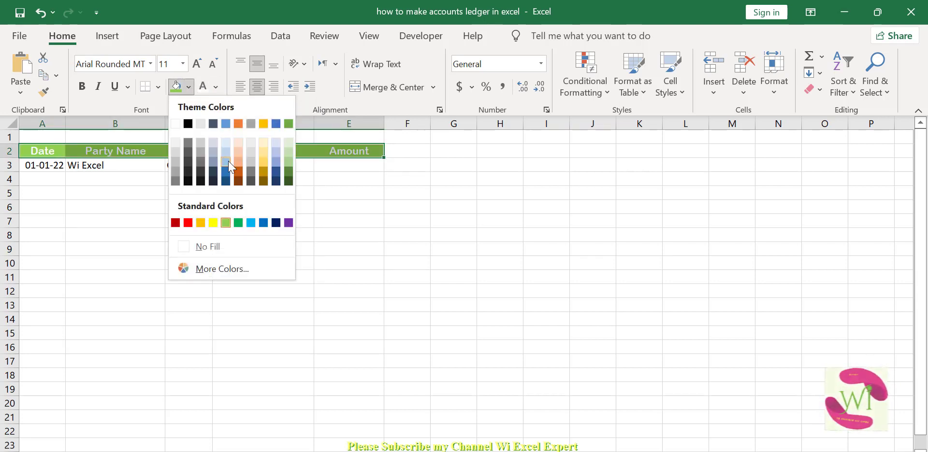
pyautogui.click(251, 224)
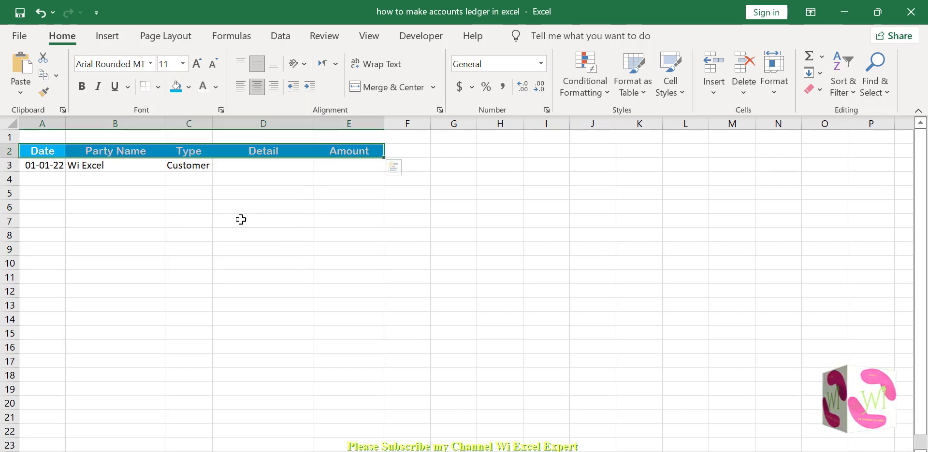
pyautogui.click(190, 205)
# Complete the first ledger entry with Purchased as the detail in D3 and 10000 as the amount in E3.
pyautogui.click(247, 166)
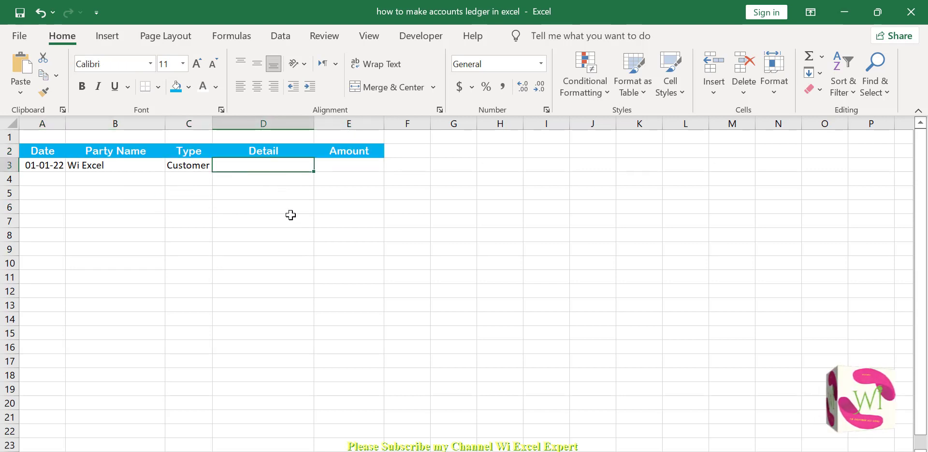
pyautogui.write('Pur')
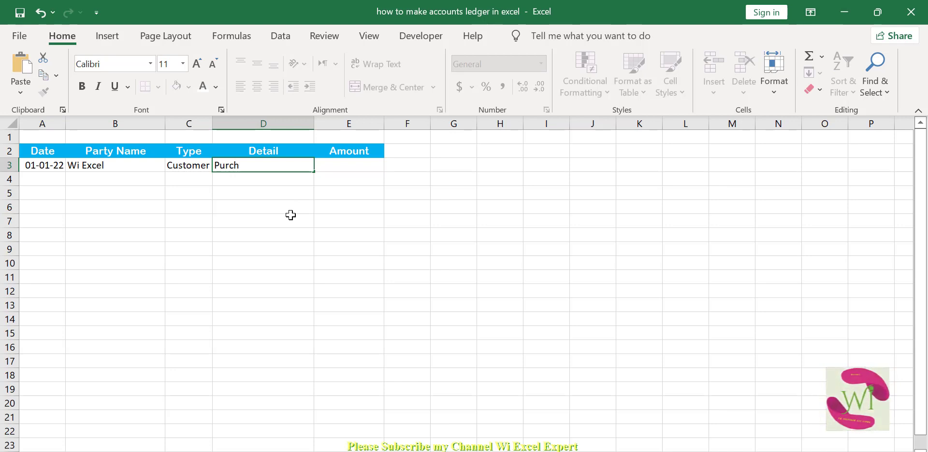
pyautogui.write('ch')
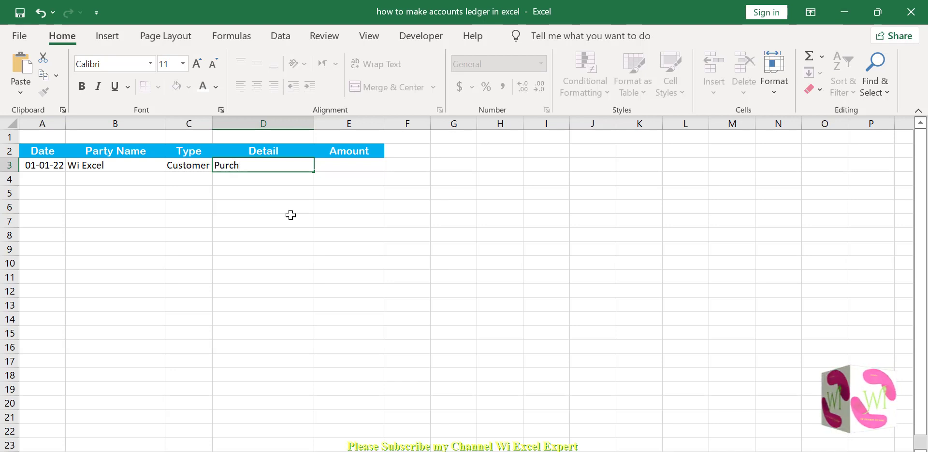
pyautogui.write('ased')
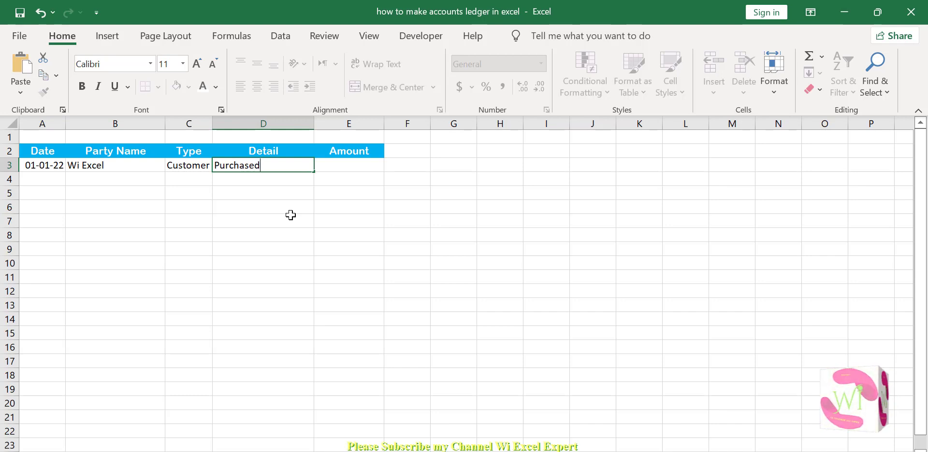
pyautogui.press('Tab')
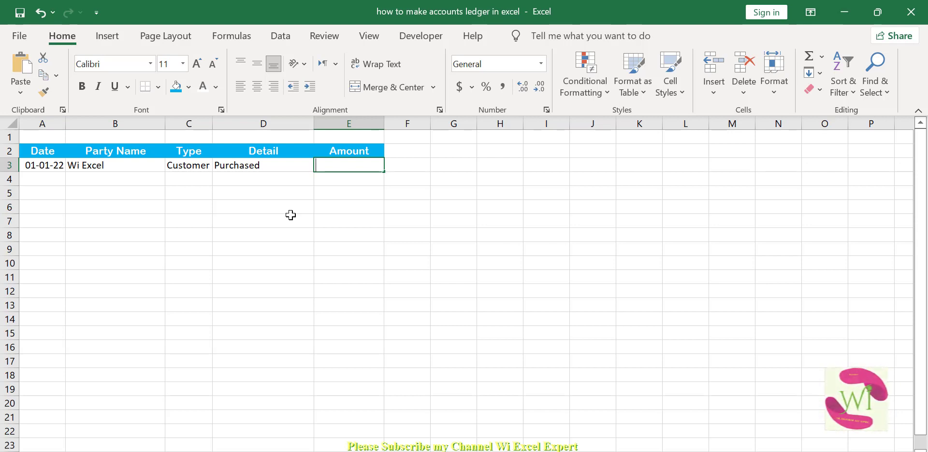
pyautogui.write('10000')
pyautogui.press('Return')
pyautogui.press('Left')
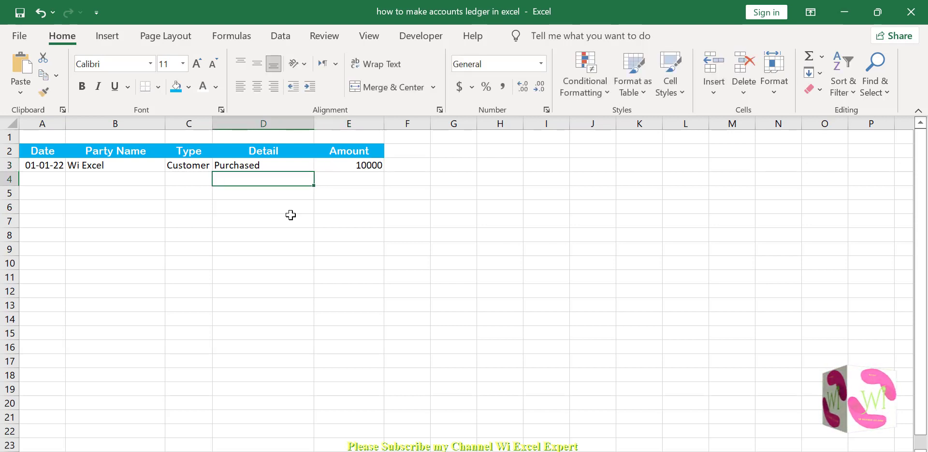
pyautogui.press('Left')
pyautogui.press('Left')
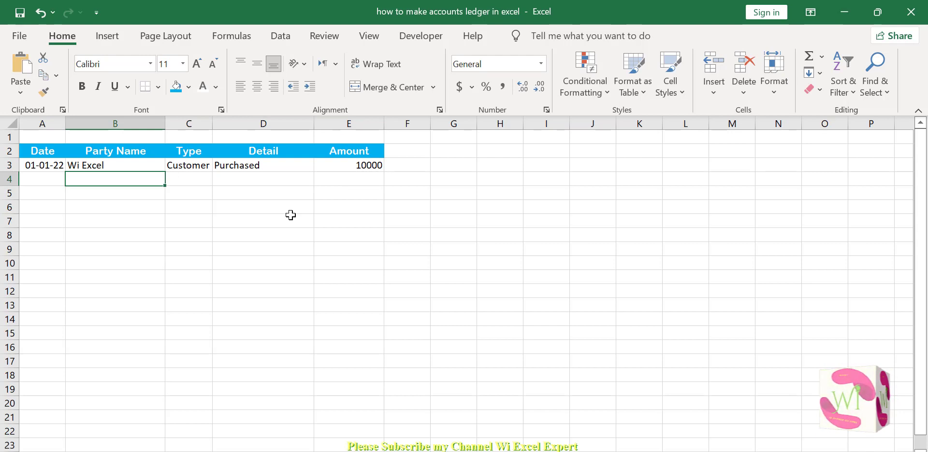
# Start a data validation rule for the type cell C3 that allows values from a list.
pyautogui.click(196, 168)
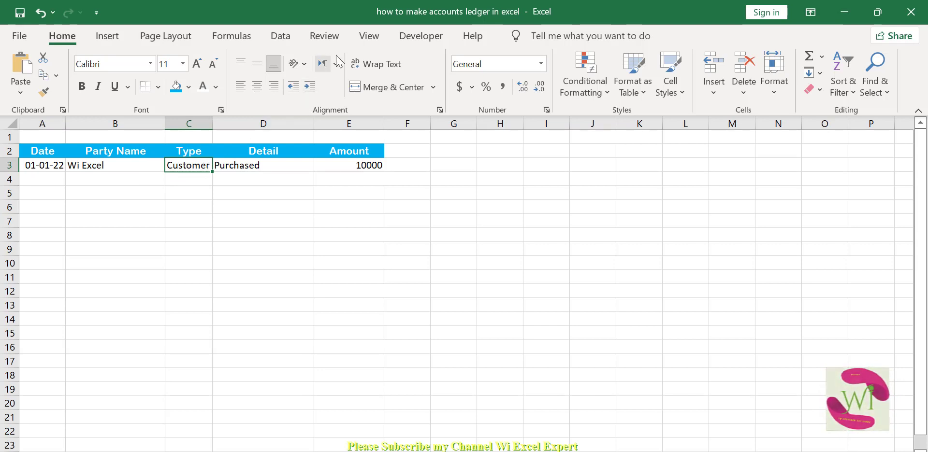
pyautogui.click(281, 36)
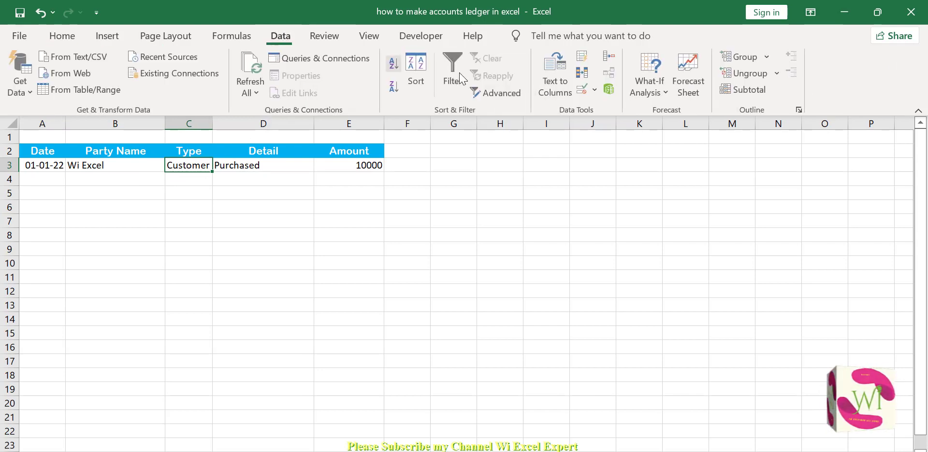
pyautogui.click(596, 91)
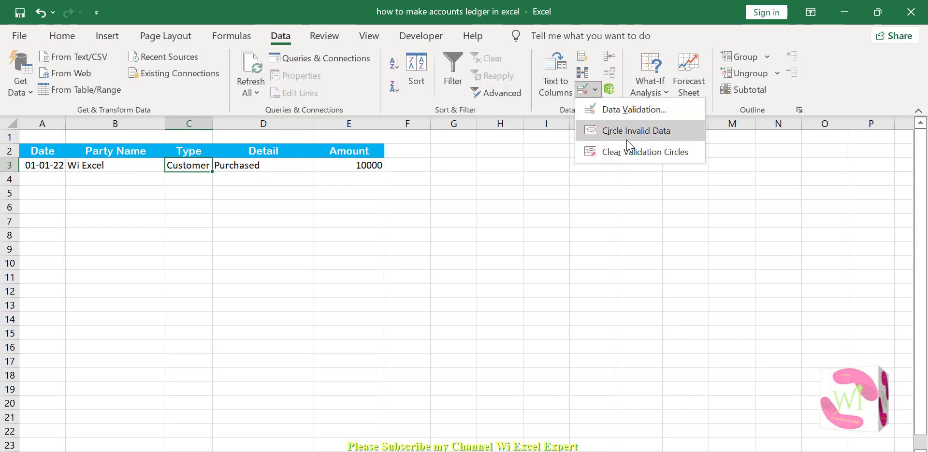
pyautogui.click(628, 111)
pyautogui.click(529, 166)
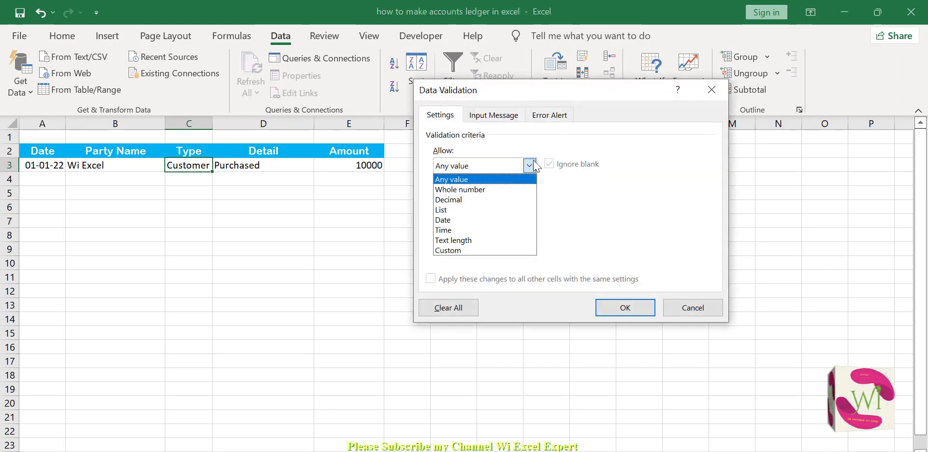
pyautogui.click(459, 210)
pyautogui.click(457, 226)
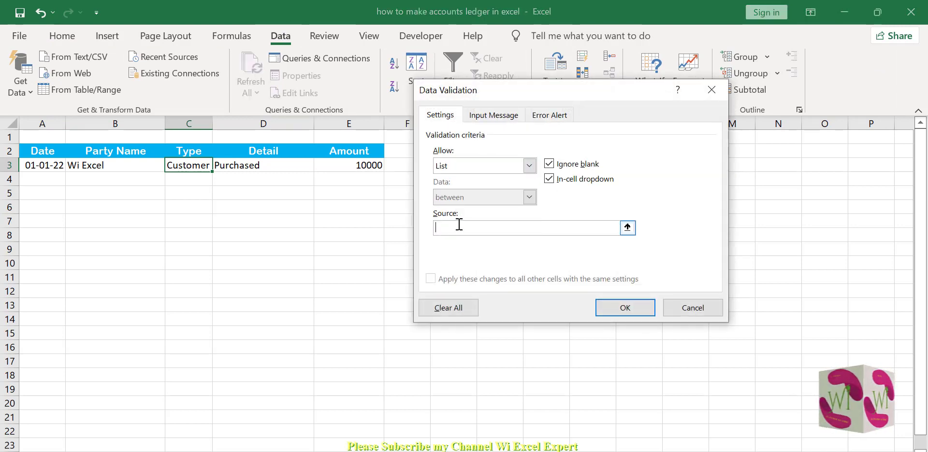
# Set the validation list source to Customer, Vender and apply the rule to C3.
pyautogui.write('Cu')
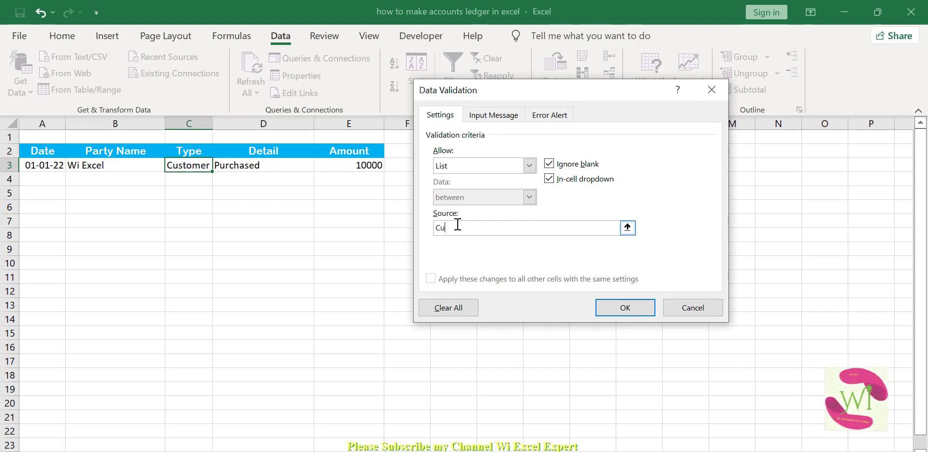
pyautogui.write('stomer')
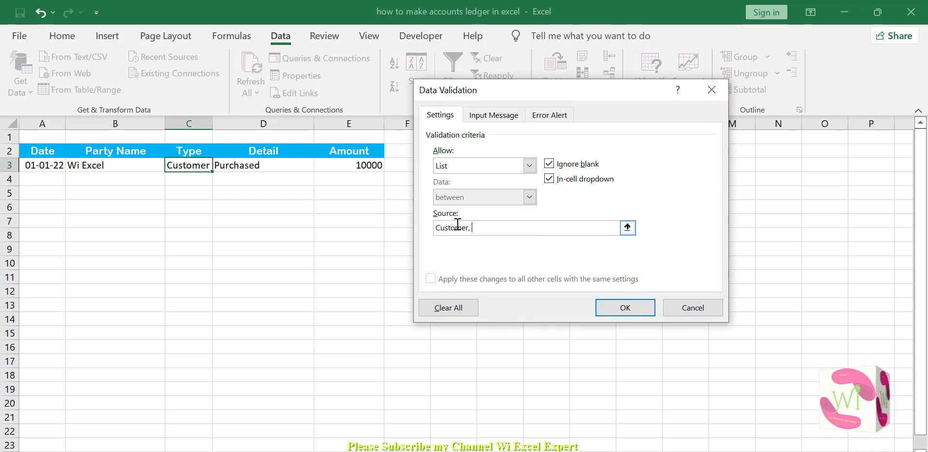
pyautogui.write(', Vend')
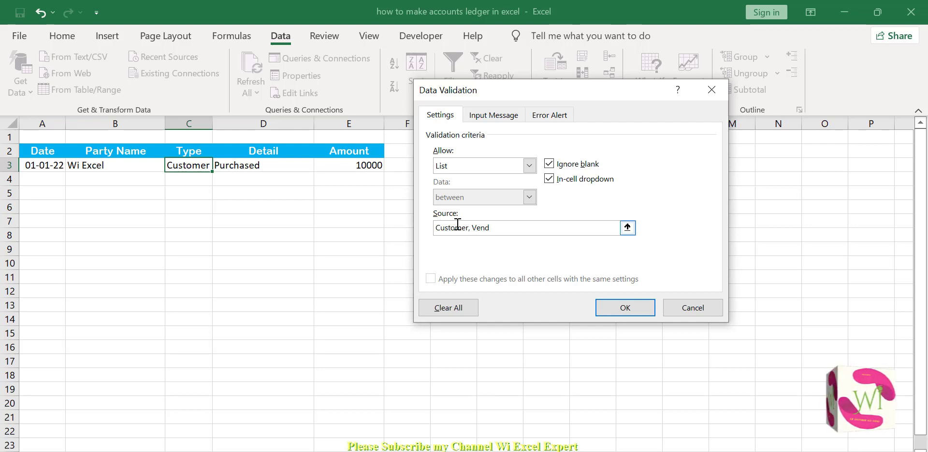
pyautogui.write('e')
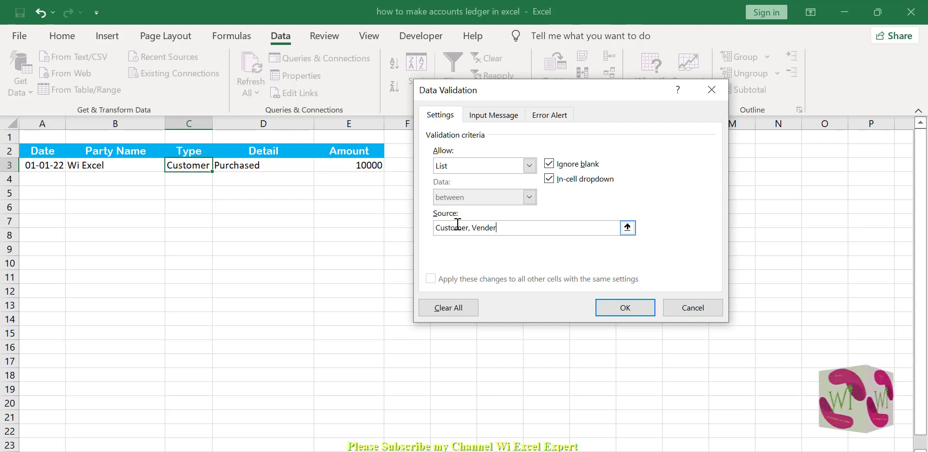
pyautogui.write('r')
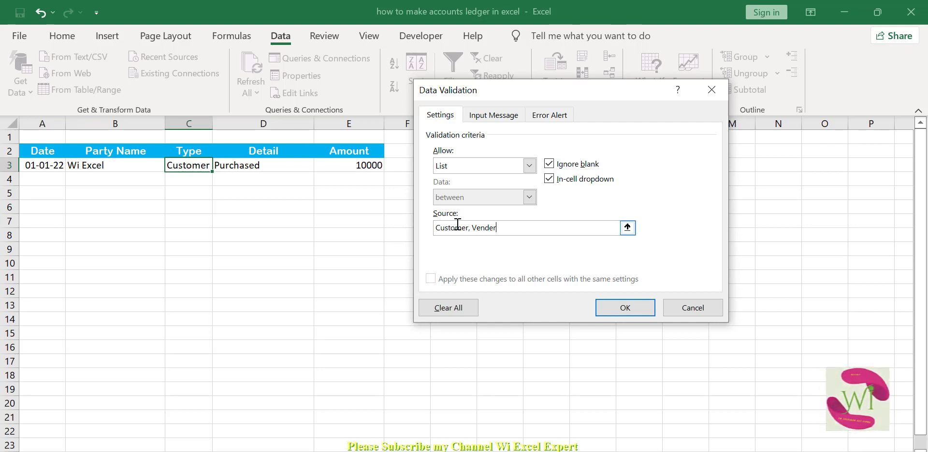
pyautogui.write(',')
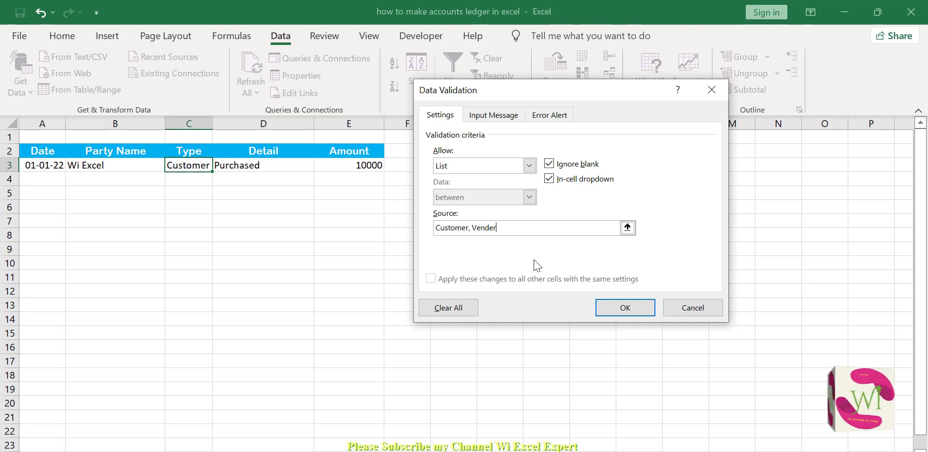
pyautogui.click(616, 307)
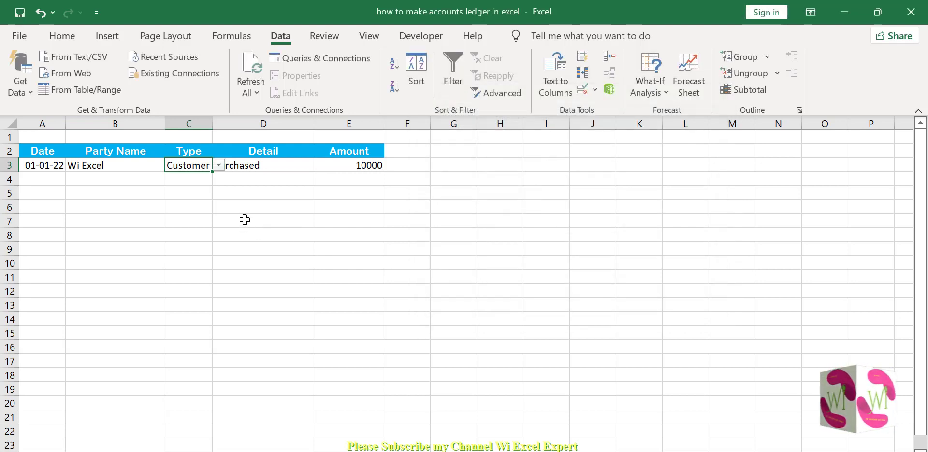
# Try out the drop-down list in C3 by choosing Customer and then Vender.
pyautogui.click(218, 165)
pyautogui.click(205, 182)
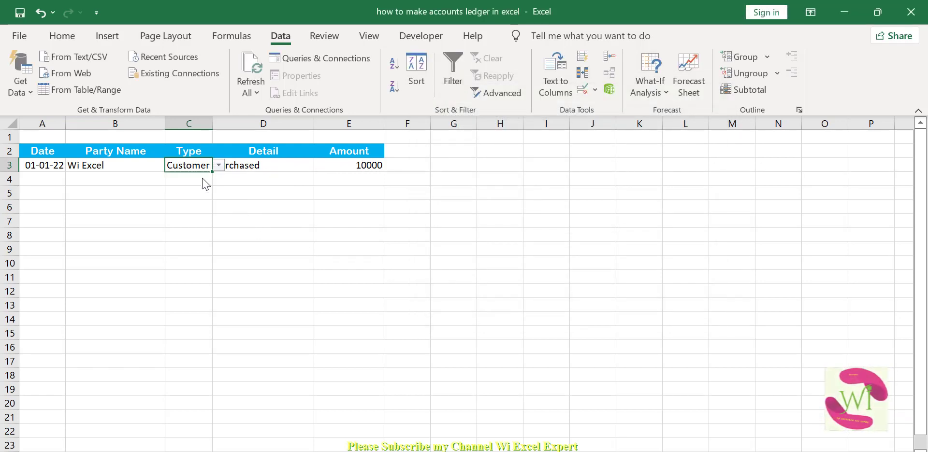
pyautogui.click(218, 165)
pyautogui.click(199, 188)
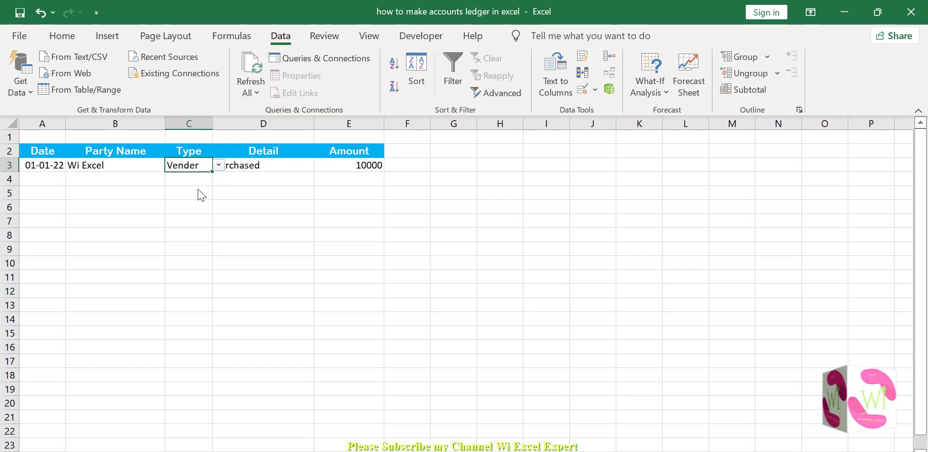
pyautogui.click(219, 166)
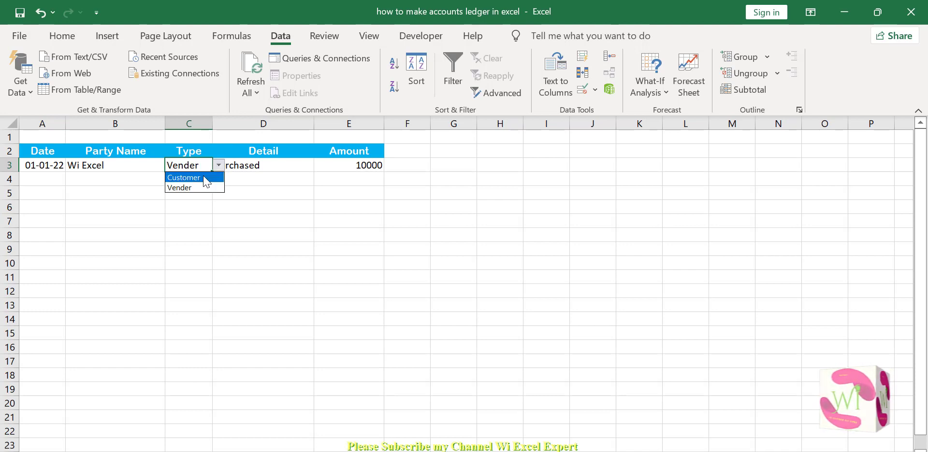
pyautogui.click(204, 167)
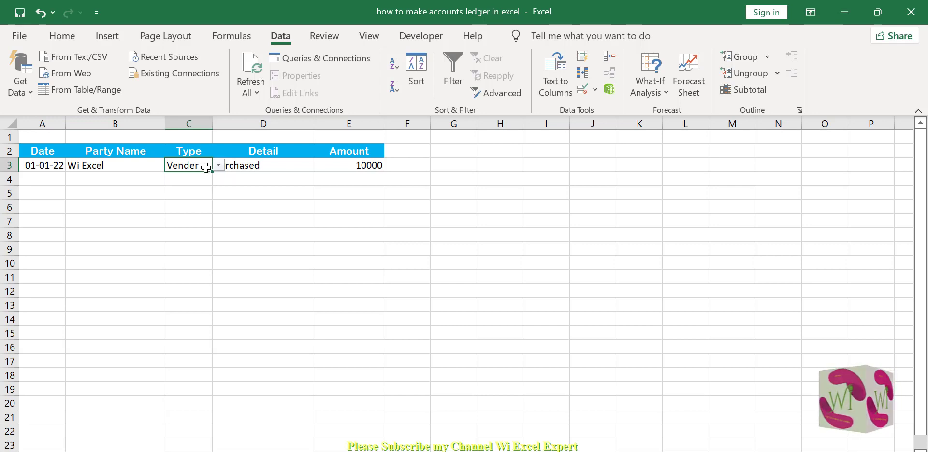
# Clear the value in C3 and copy its drop-down list down the Type column to about row 16.
pyautogui.press('BackSpace')
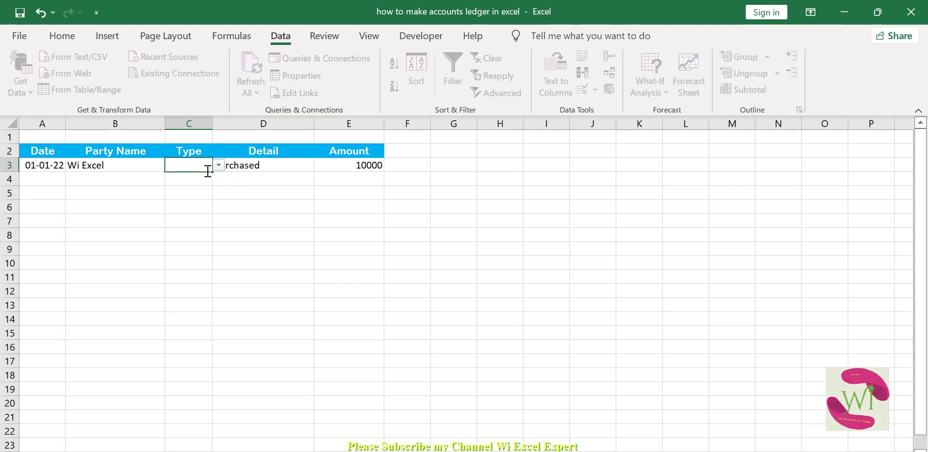
pyautogui.moveTo(201, 188); pyautogui.dragTo(214, 361)
pyautogui.click(201, 168)
pyautogui.click(184, 249)
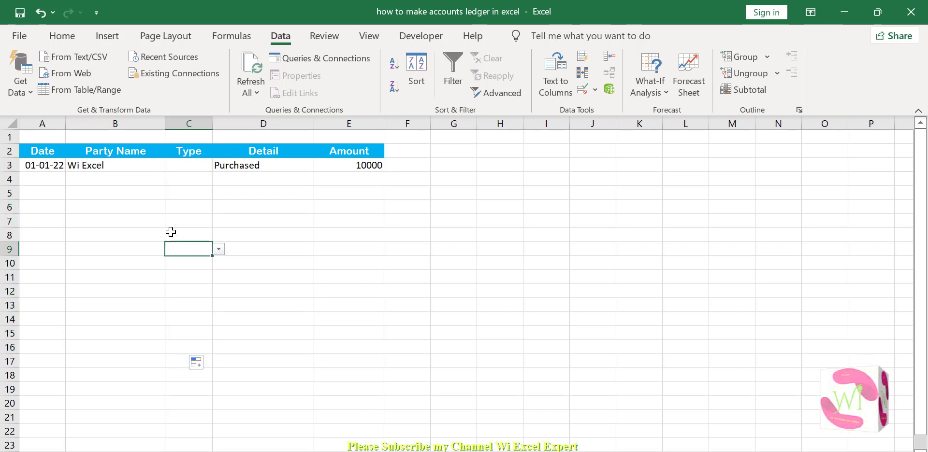
pyautogui.click(117, 177)
# Choose Customer from the drop-down list as the type of the first entry in C3.
pyautogui.click(194, 164)
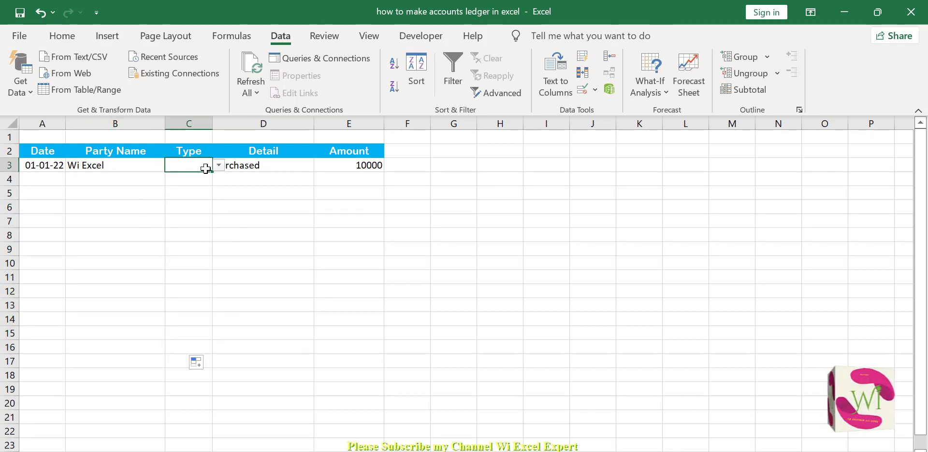
pyautogui.click(220, 166)
pyautogui.click(200, 178)
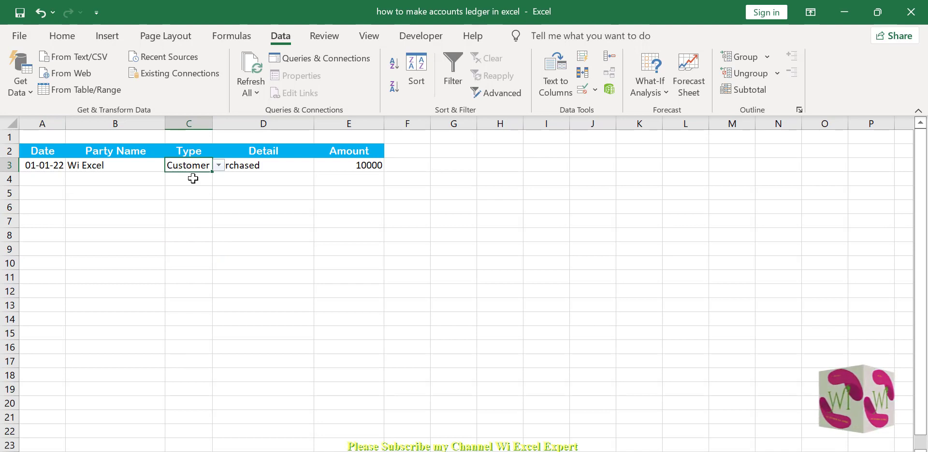
pyautogui.click(193, 178)
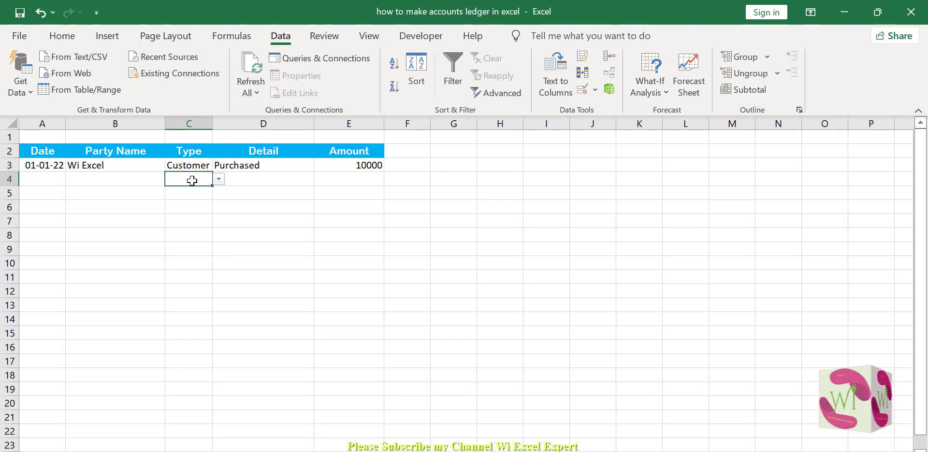
# Start the second ledger entry by copying the date from A3 down into A4.
pyautogui.click(115, 180)
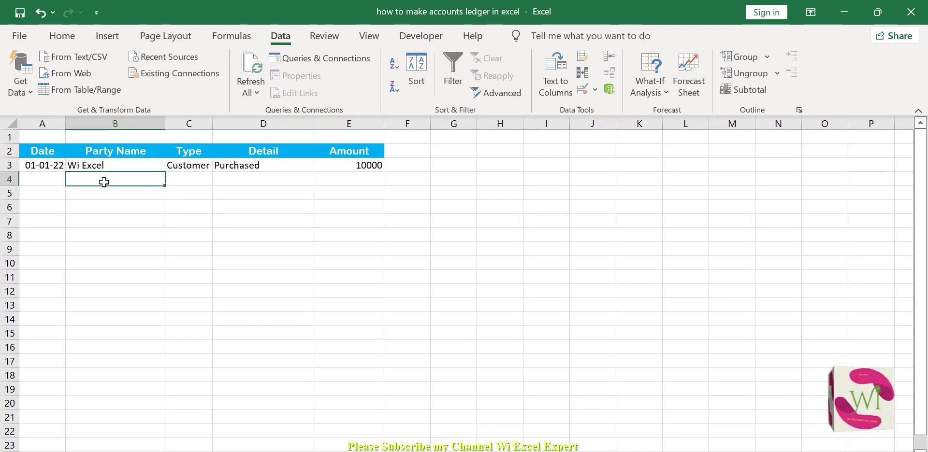
pyautogui.click(54, 183)
pyautogui.hotkey('ctrl', 'd')
pyautogui.click(150, 185)
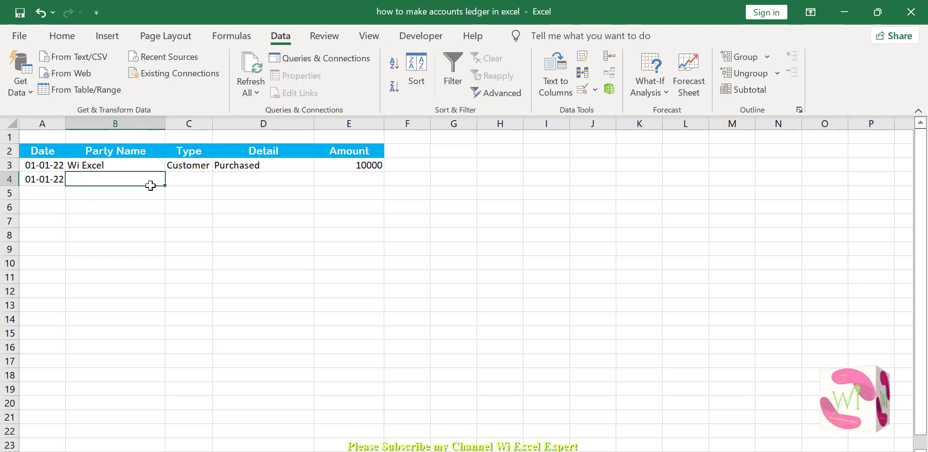
# Complete the second entry in row 4 with party name Xyz, type Customer, detail Purchased and amount 20000.
pyautogui.write('X')
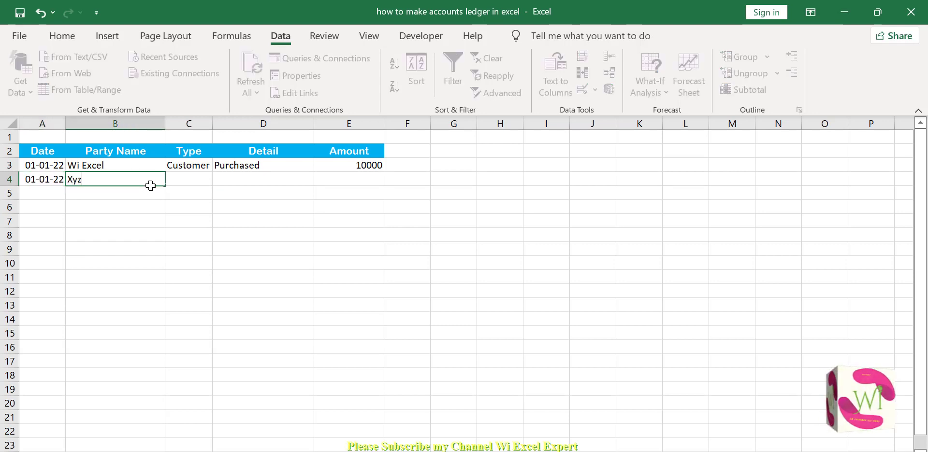
pyautogui.write('yz')
pyautogui.press('Tab')
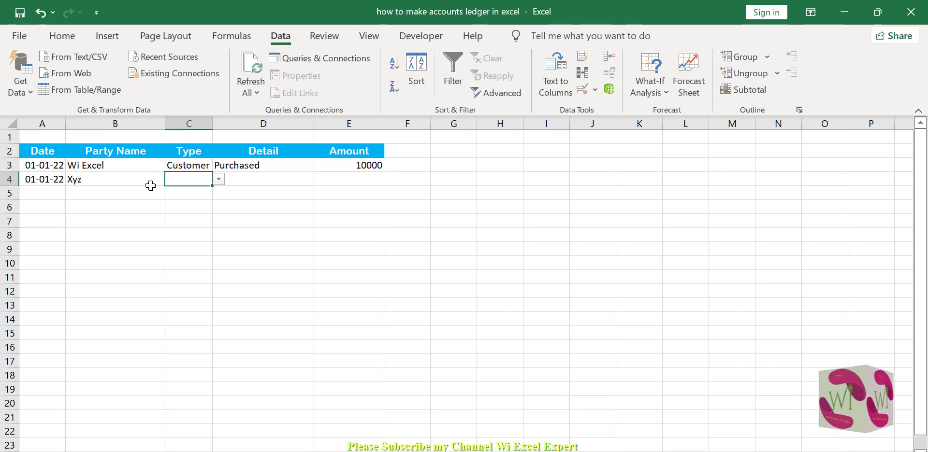
pyautogui.click(219, 179)
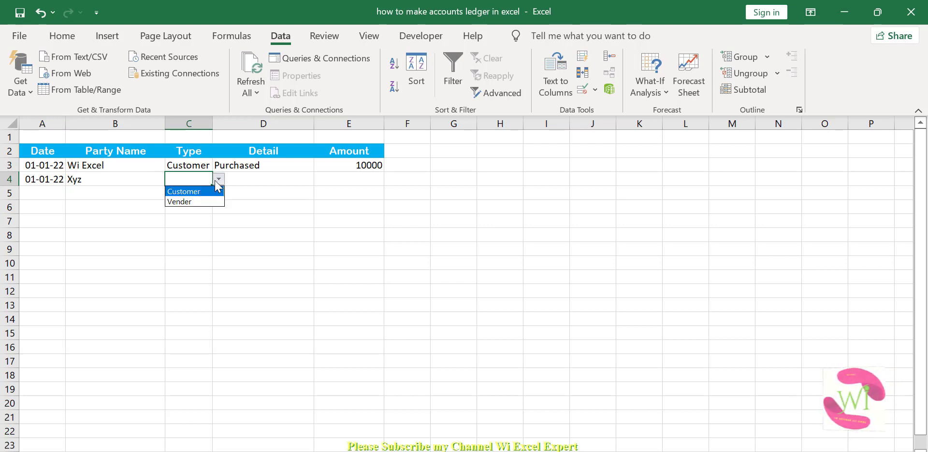
pyautogui.click(190, 192)
pyautogui.click(250, 179)
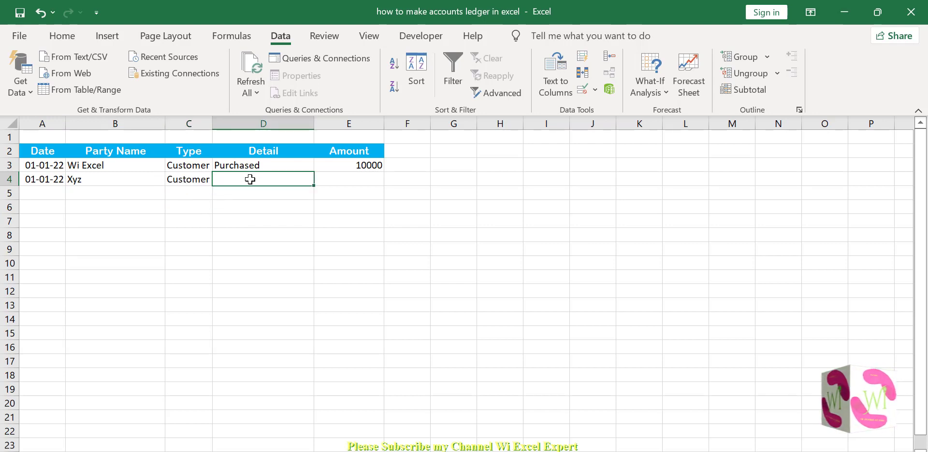
pyautogui.write('Purchased')
pyautogui.press('Tab')
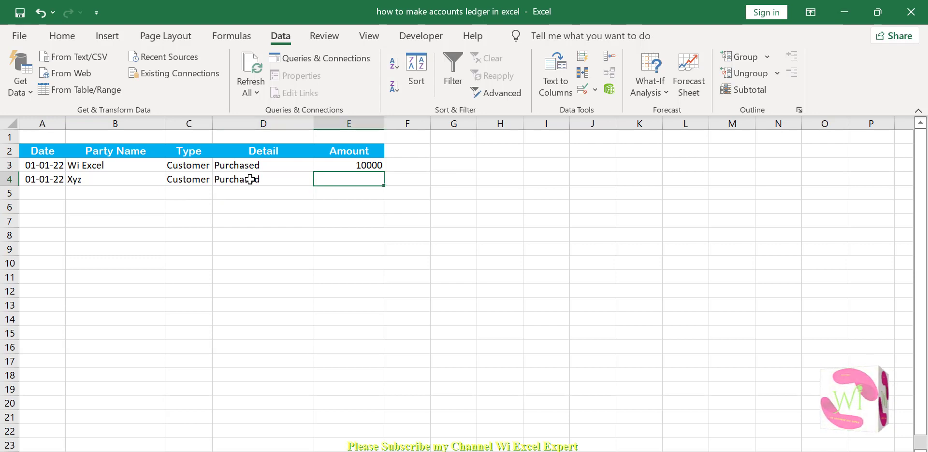
pyautogui.write('2000')
# Start the third entry in row 5 by copying down the date above and entering Abc as the party name.
pyautogui.press('Left')
pyautogui.press('Left')
pyautogui.press('Left')
pyautogui.press('Left')
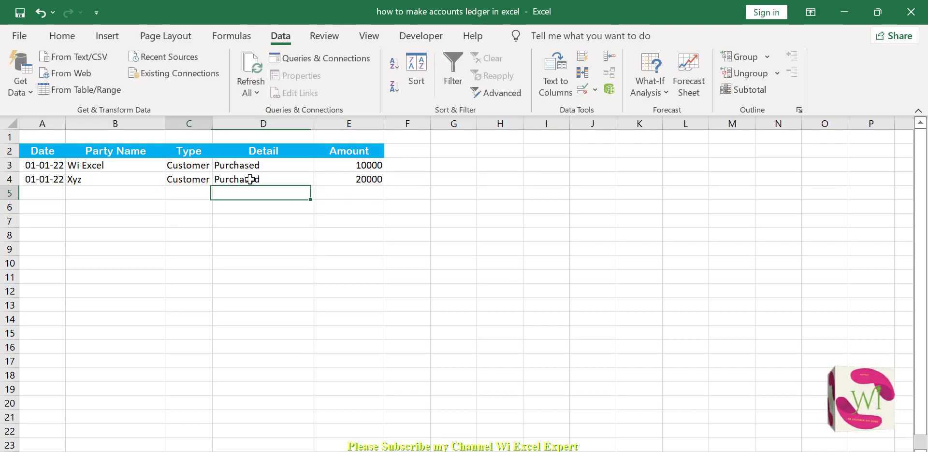
pyautogui.hotkey('ctrl', 'd')
pyautogui.press('Right')
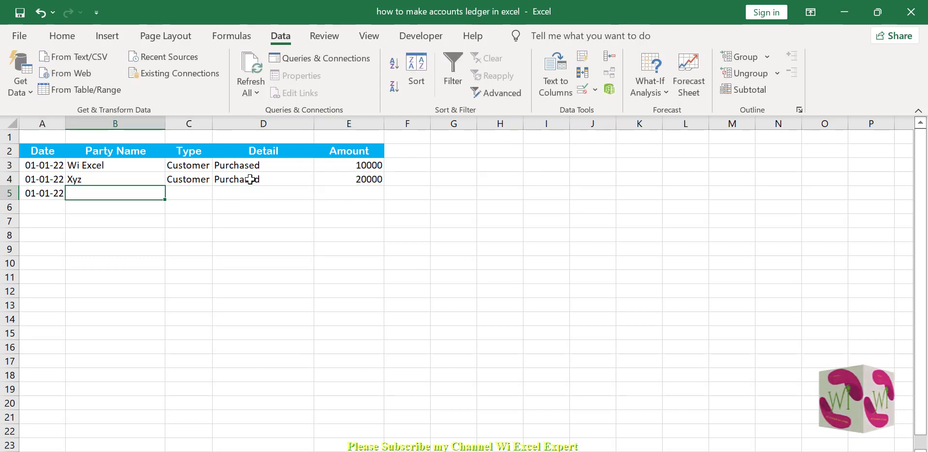
pyautogui.write('Abc')
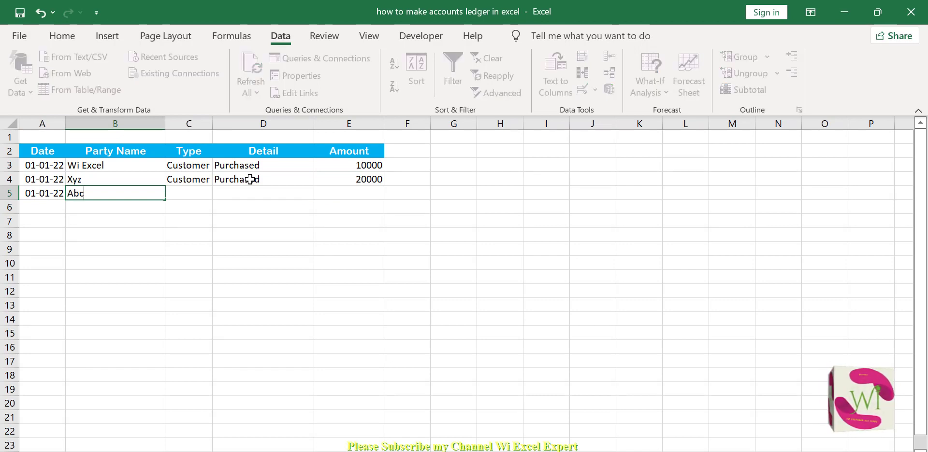
pyautogui.press('Tab')
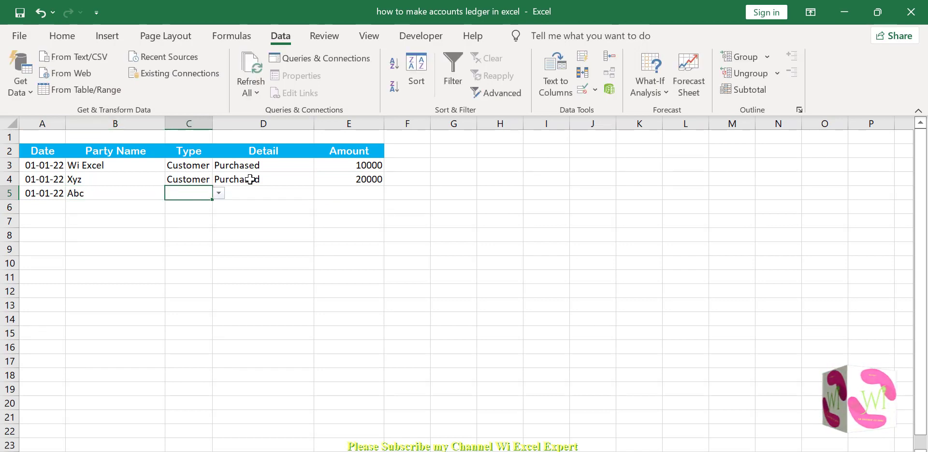
# Choose Vender as the type in row 5, then enter Sale as the detail and 50000 as the amount.
pyautogui.click(219, 193)
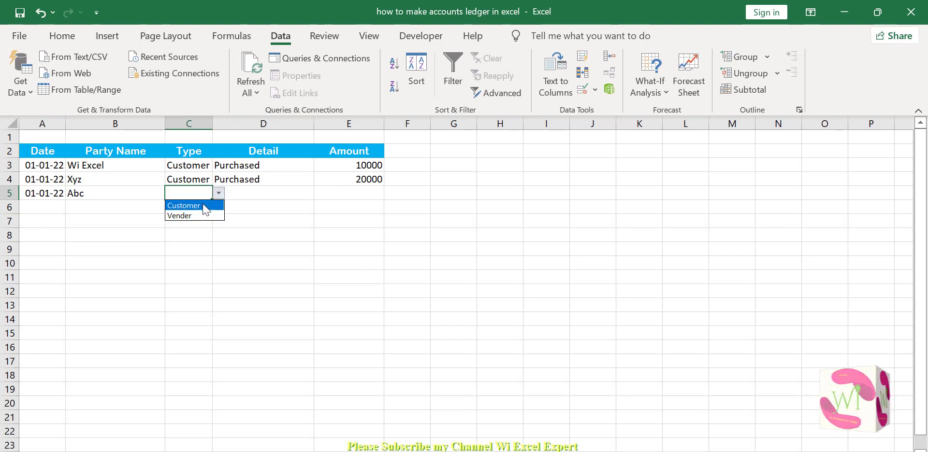
pyautogui.click(199, 215)
pyautogui.click(259, 193)
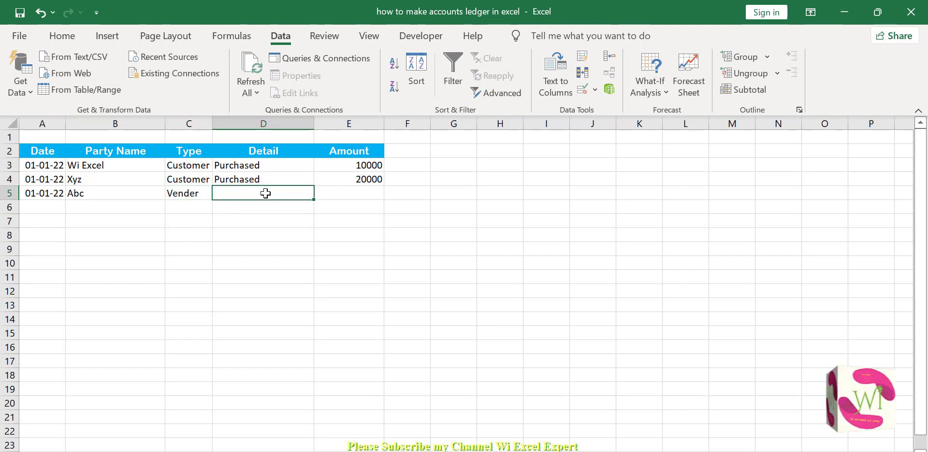
pyautogui.write('Sale')
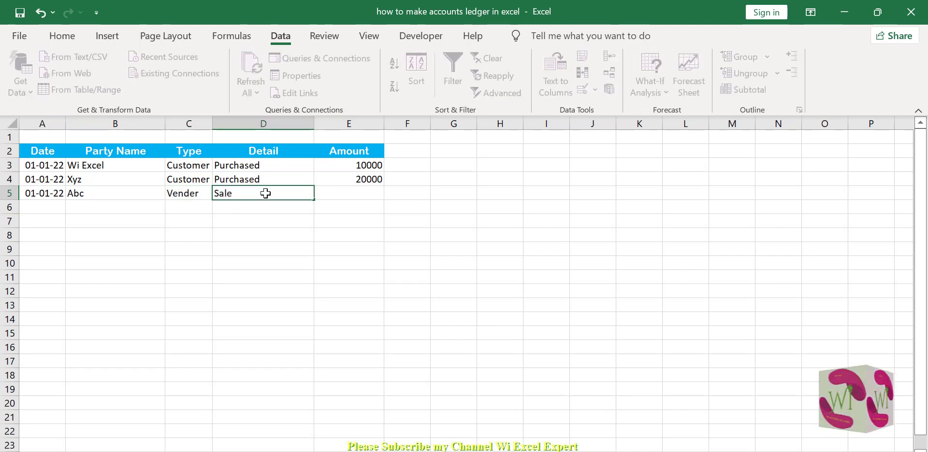
pyautogui.press('Tab')
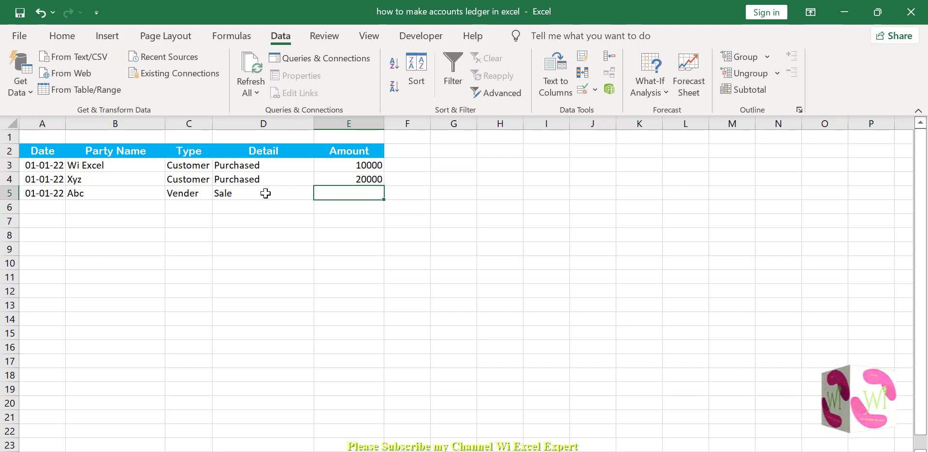
pyautogui.write('50000')
pyautogui.press('Return')
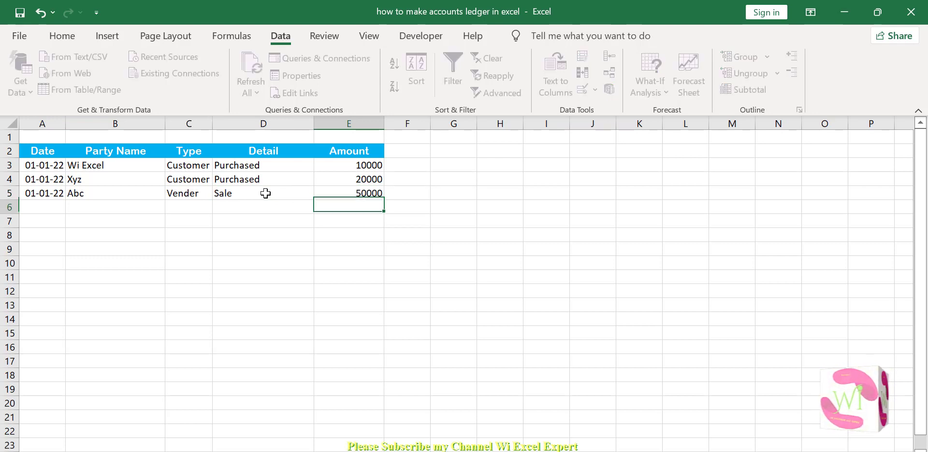
# Start the fourth entry by copying the date and party name from row 5 down into row 6.
pyautogui.press('Left')
pyautogui.press('Left')
pyautogui.press('Left')
pyautogui.press('Left')
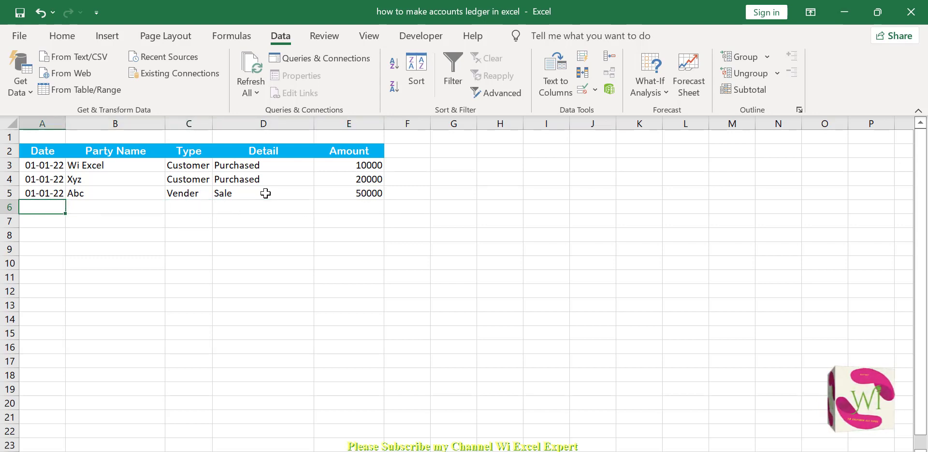
pyautogui.hotkey('ctrl', 'd')
pyautogui.press('Tab')
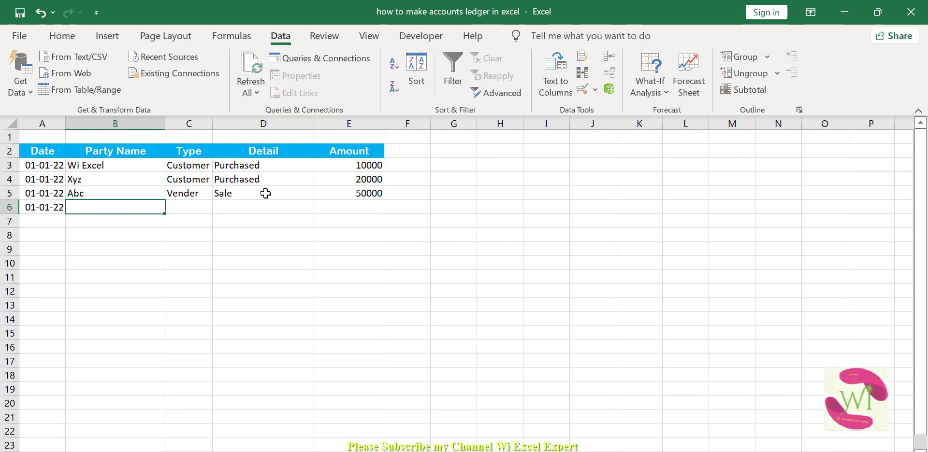
pyautogui.press('Tab')
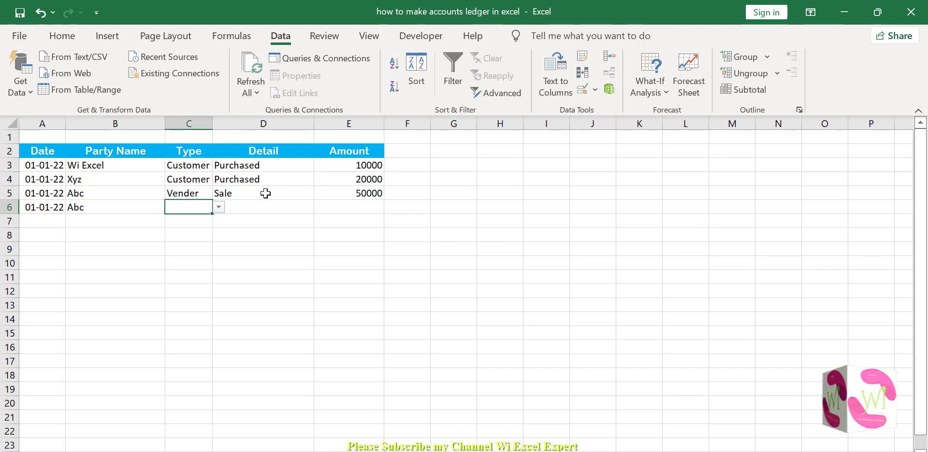
# Copy the type and detail from row 5 down into row 6 and enter 25000 as the amount.
pyautogui.hotkey('ctrl', 'd')
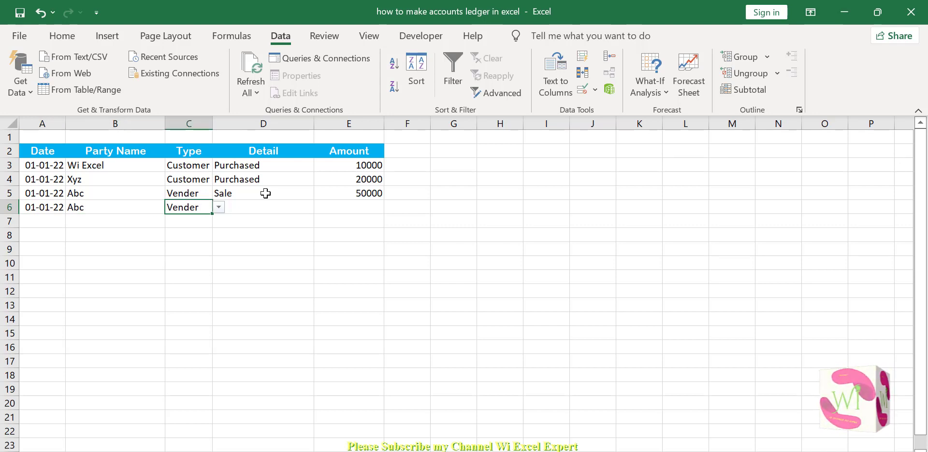
pyautogui.press('Tab')
pyautogui.hotkey('ctrl', 'd')
pyautogui.press('Tab')
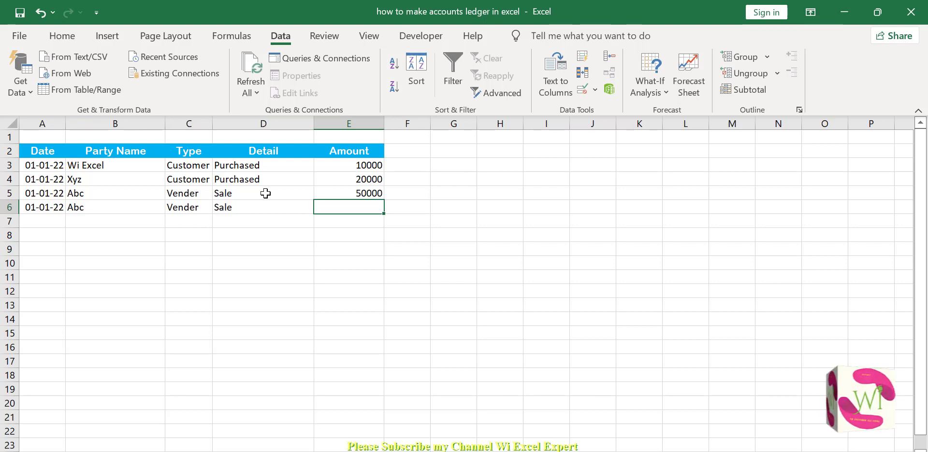
pyautogui.write('250')
pyautogui.press('Return')
# Start the fifth entry in row 7 by copying down the date above and entering Wi Excel as the party name.
pyautogui.press('Left')
pyautogui.press('Left')
pyautogui.press('Left')
pyautogui.press('Left')
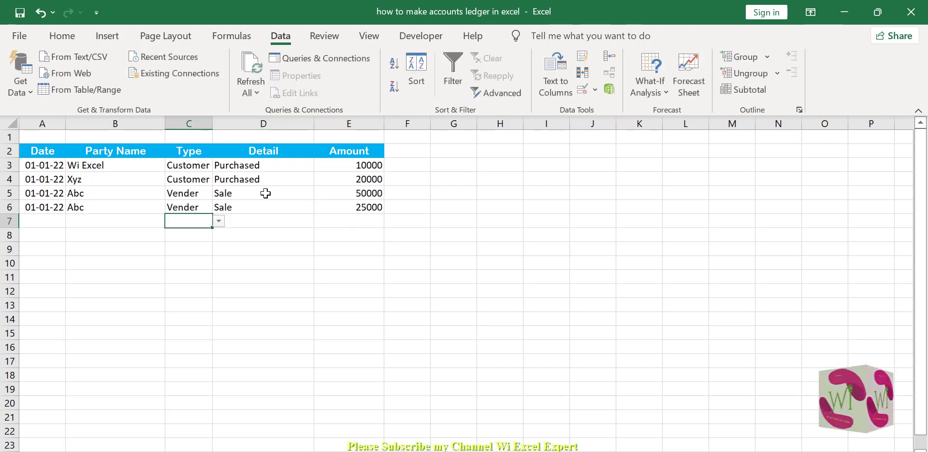
pyautogui.hotkey('ctrl', 'd')
pyautogui.press('Tab')
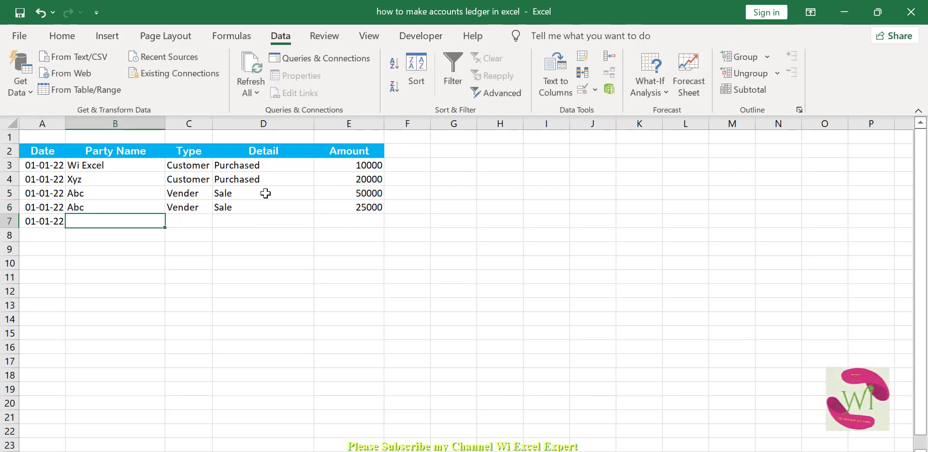
pyautogui.write('W')
pyautogui.press('Tab')
# Fill in the rest of row 7 with type Customer, detail Purchased and amount 20000.
pyautogui.write('C')
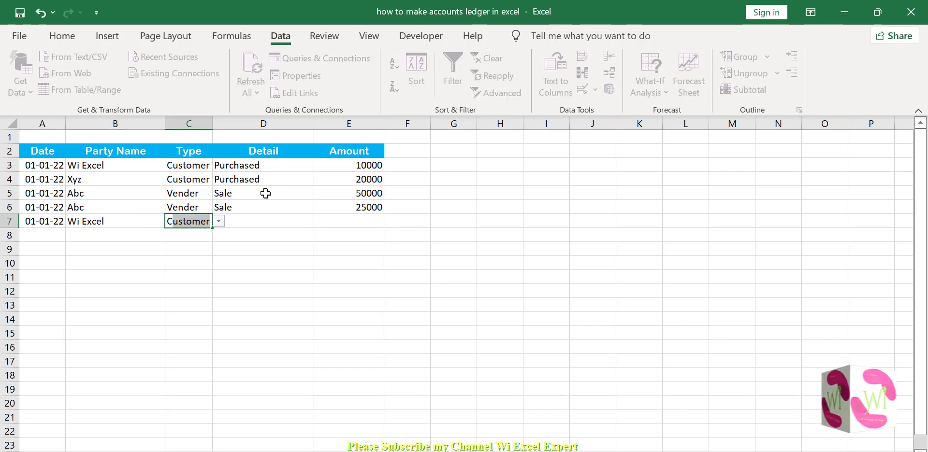
pyautogui.press('Tab')
pyautogui.write('P')
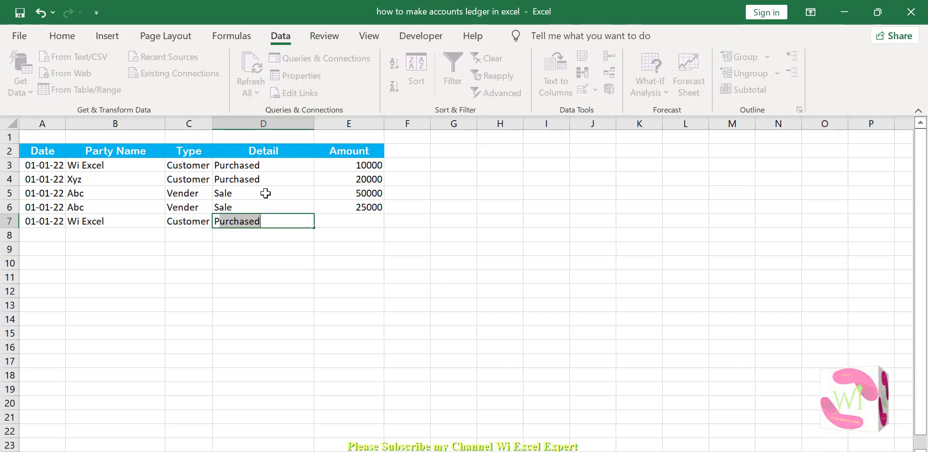
pyautogui.press('Tab')
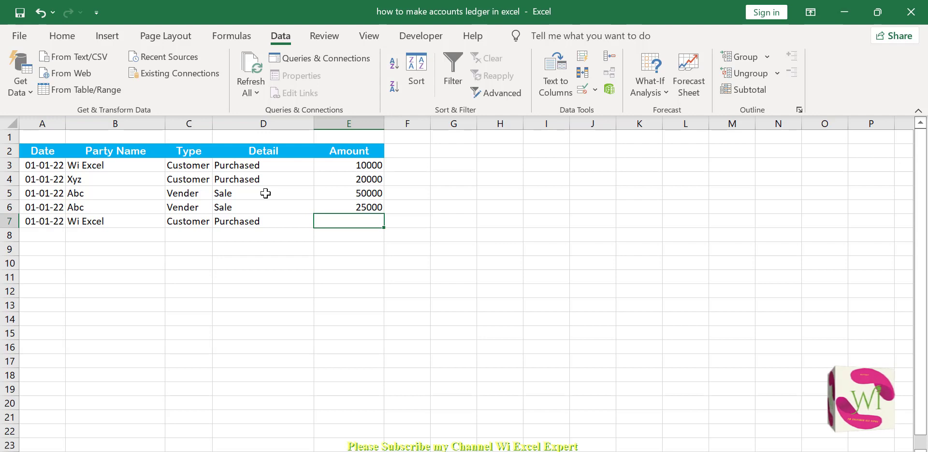
pyautogui.write('20000')
pyautogui.press('Return')
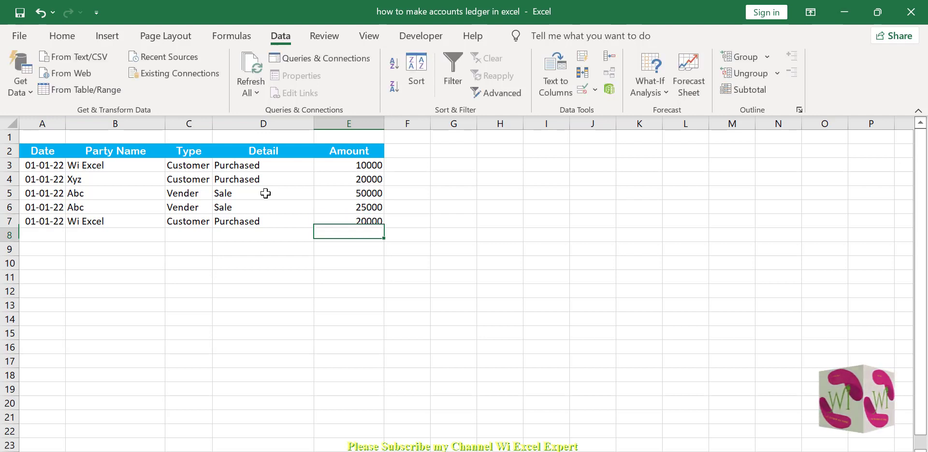
# Start the sixth entry by copying the date, party name, type and detail from row 7 down into row 8.
pyautogui.press('Left')
pyautogui.press('Left')
pyautogui.press('Left')
pyautogui.press('Left')
pyautogui.hotkey('ctrl', 'd')
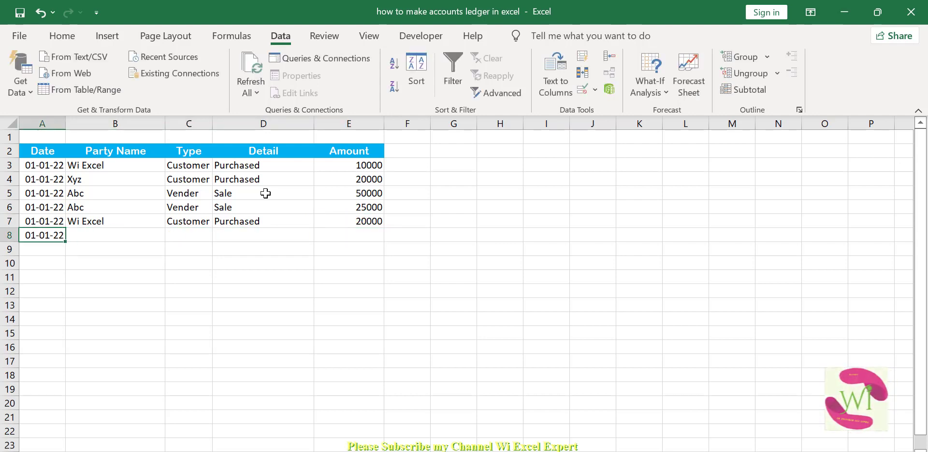
pyautogui.press('Tab')
pyautogui.hotkey('ctrl', 'd')
pyautogui.press('Tab')
pyautogui.hotkey('ctrl', 'd')
pyautogui.press('Tab')
pyautogui.hotkey('ctrl', 'd')
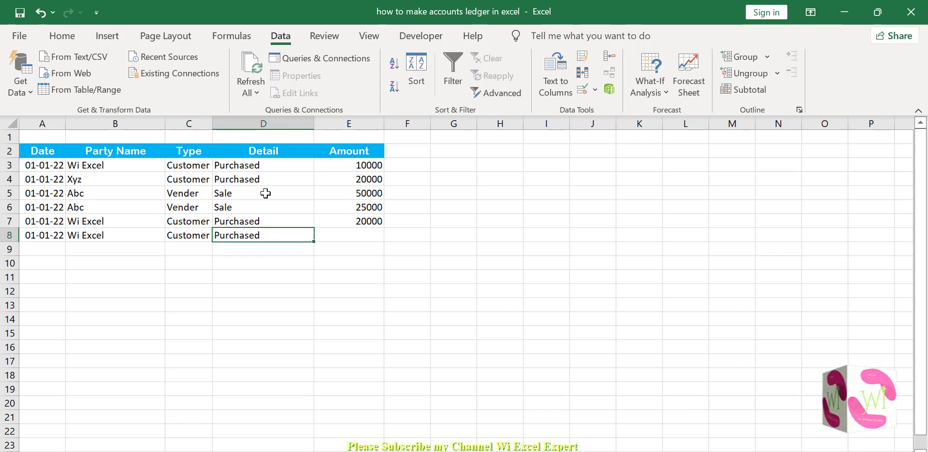
# Enter 15000 as the amount of the entry in row 8.
pyautogui.press('Tab')
pyautogui.write('1')
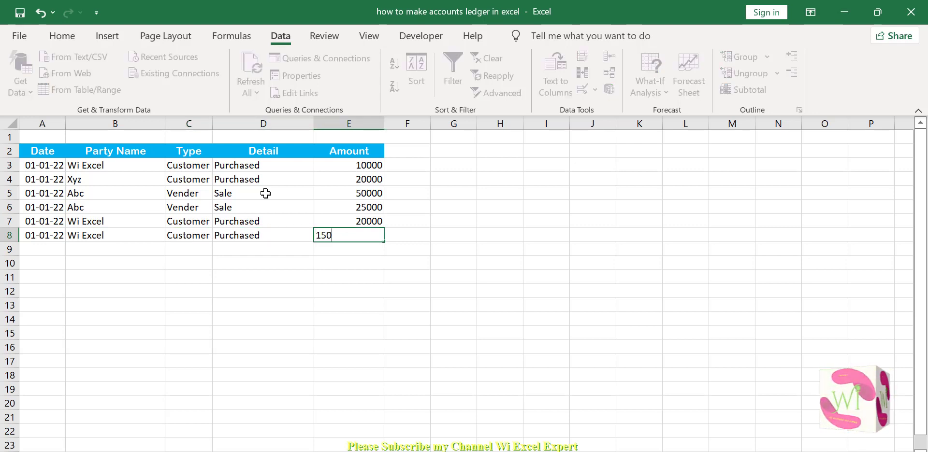
pyautogui.press('Return')
# Start the seventh entry in row 9 with the date 02-02-22 and the party name You.
pyautogui.press('Left')
pyautogui.press('Left')
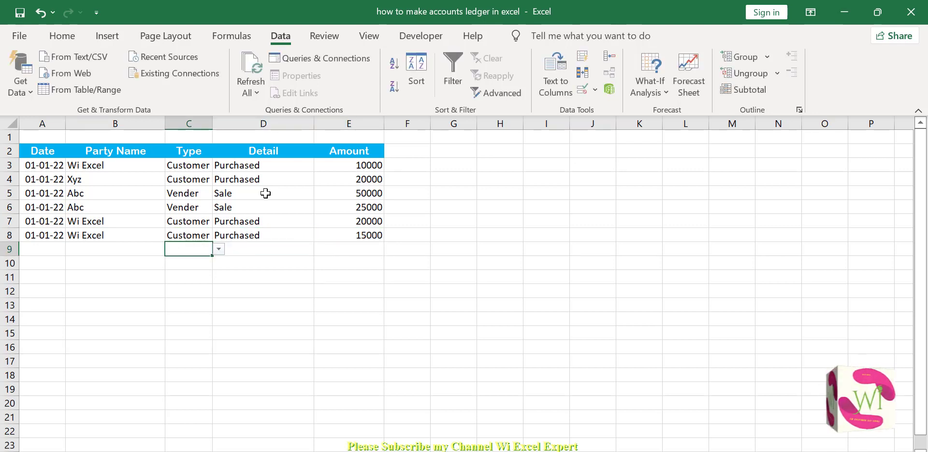
pyautogui.press('Left')
pyautogui.press('Left')
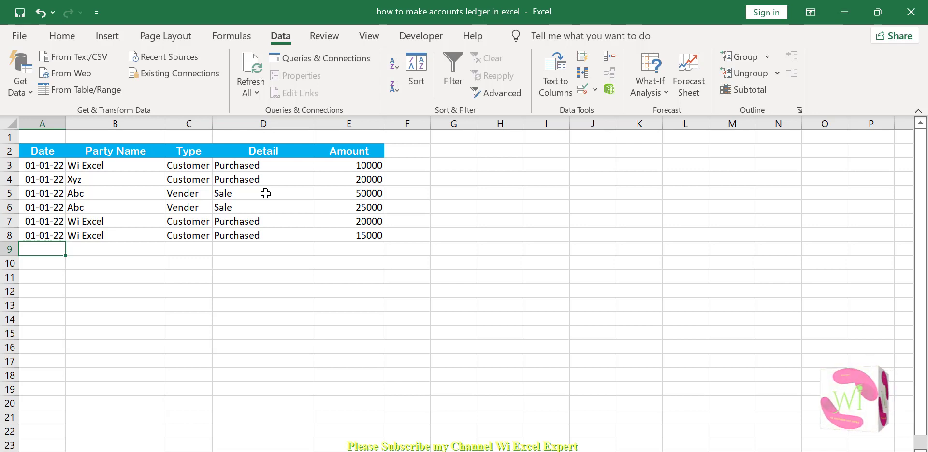
pyautogui.write('02-02-22')
pyautogui.press('Tab')
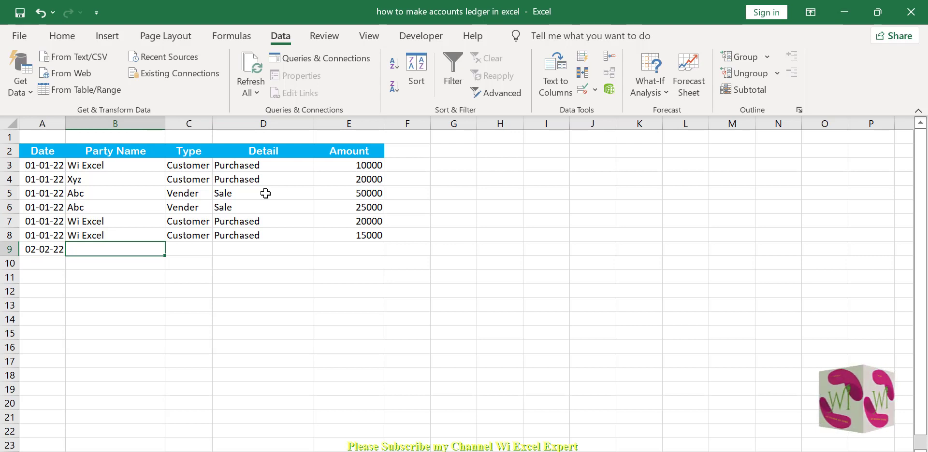
pyautogui.write('Y')
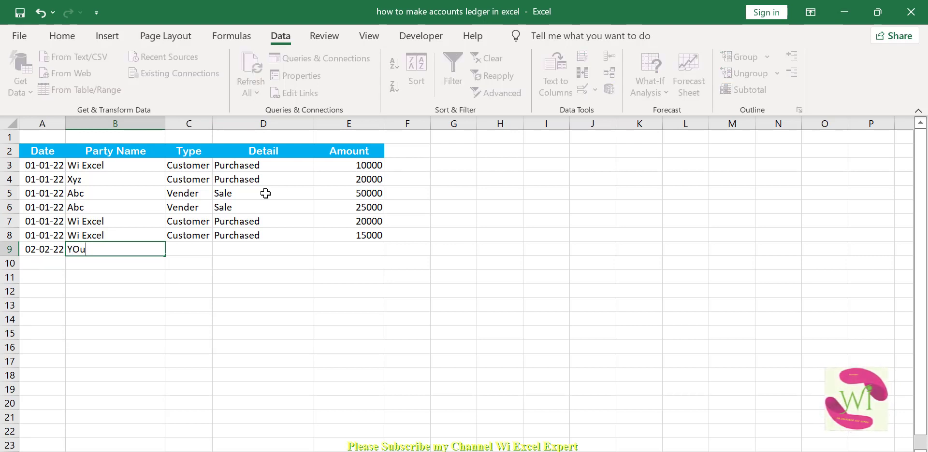
pyautogui.write('Ou')
pyautogui.press('Tab')
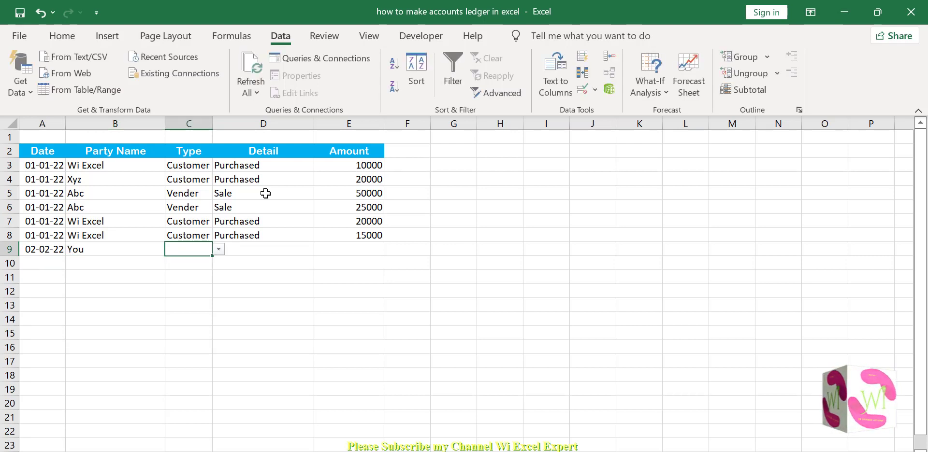
# Complete the entry in row 9 with type Vender, detail Sale and amount 5000.
pyautogui.click(218, 249)
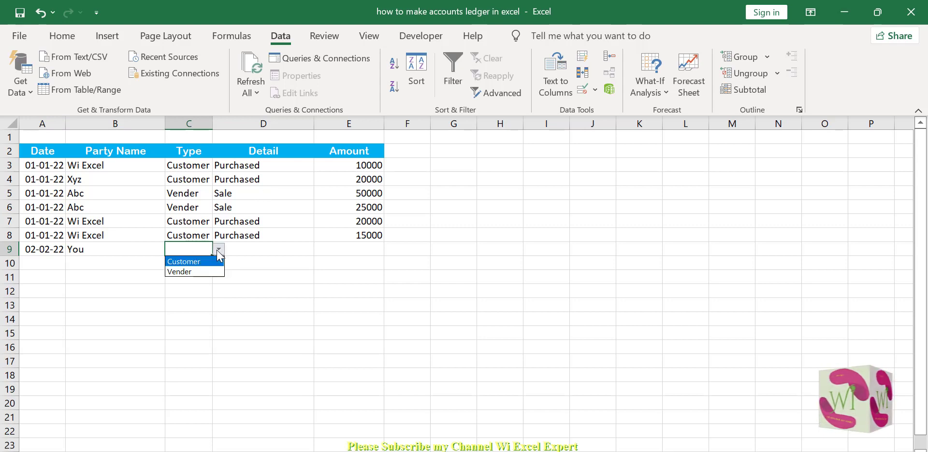
pyautogui.click(197, 273)
pyautogui.click(255, 246)
pyautogui.write('Sale')
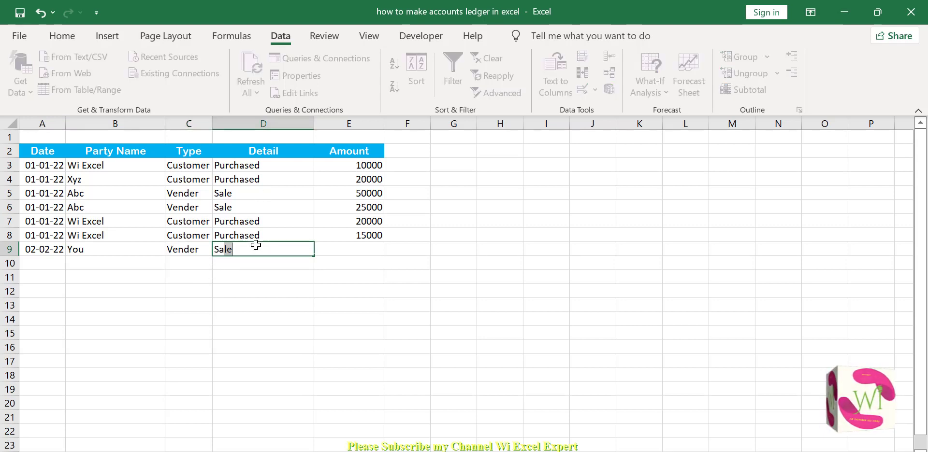
pyautogui.press('Tab')
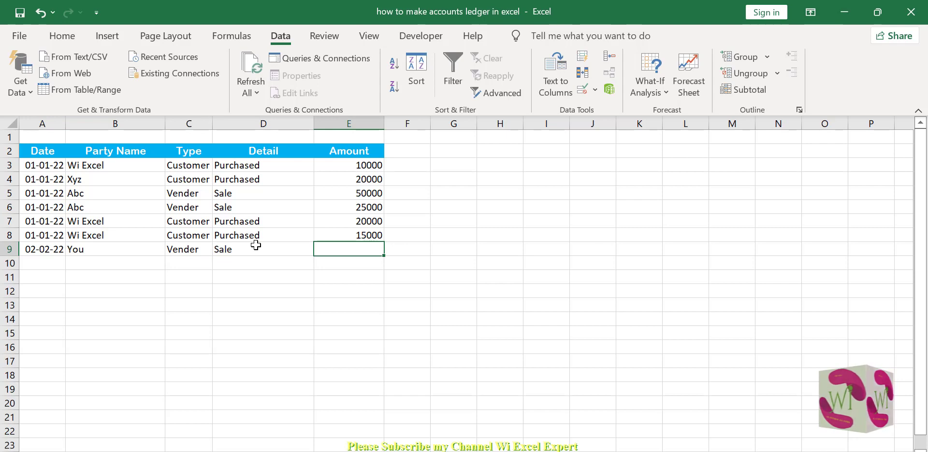
pyautogui.write('5000')
pyautogui.press('Return')
# Start the eighth entry in row 10 with date 02-02-22, party name Abc and type Vender.
pyautogui.press('Left')
pyautogui.press('Left')
pyautogui.press('Left')
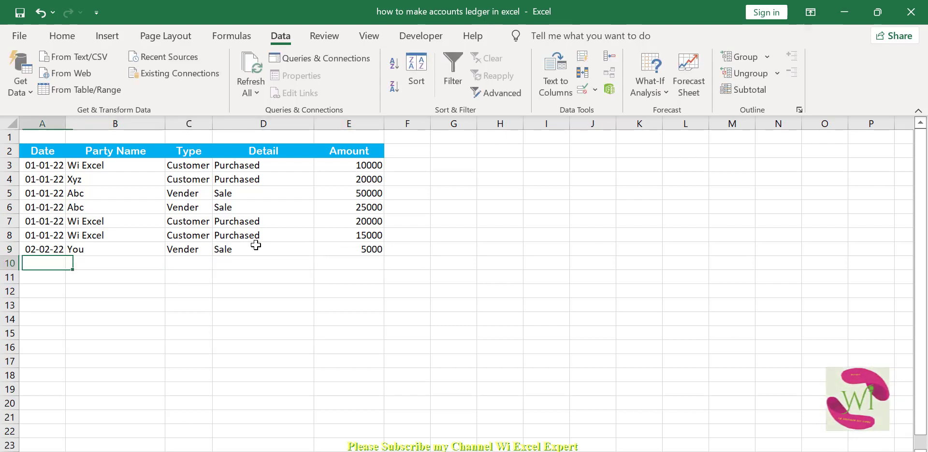
pyautogui.write('02-02-22')
pyautogui.press('Tab')
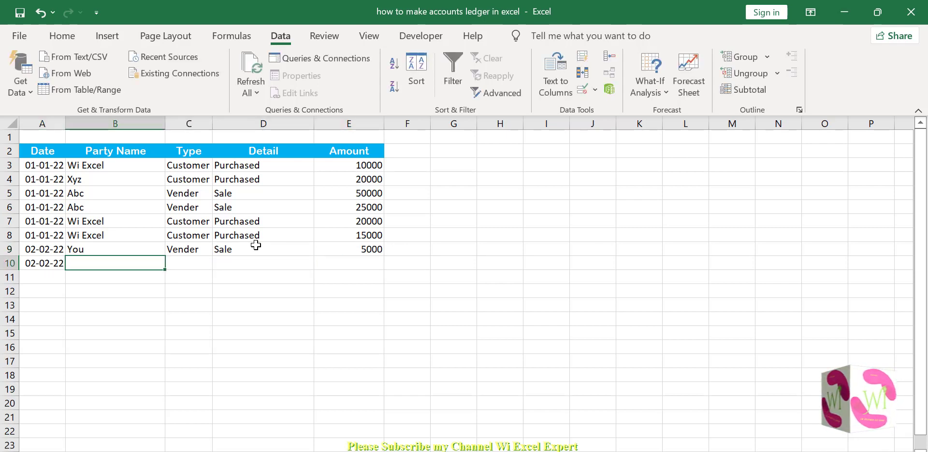
pyautogui.write('Abc')
pyautogui.press('Tab')
pyautogui.write('Vender')
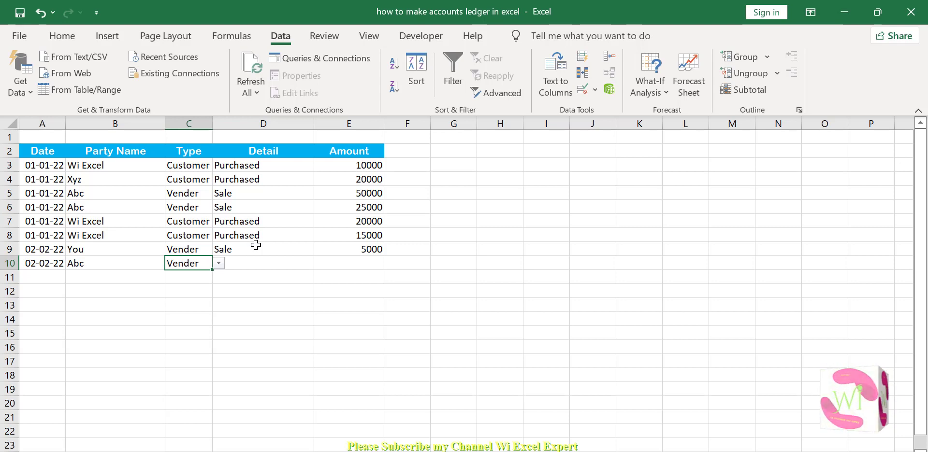
# Complete the entry in row 10 with detail Sale and amount 38000.
pyautogui.press('Tab')
pyautogui.write('Sale')
pyautogui.press('Tab')
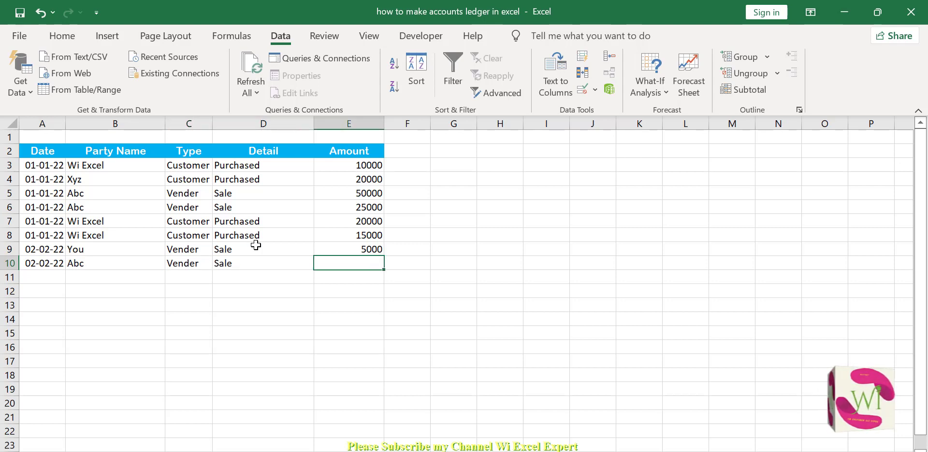
pyautogui.write('38000')
pyautogui.press('Return')
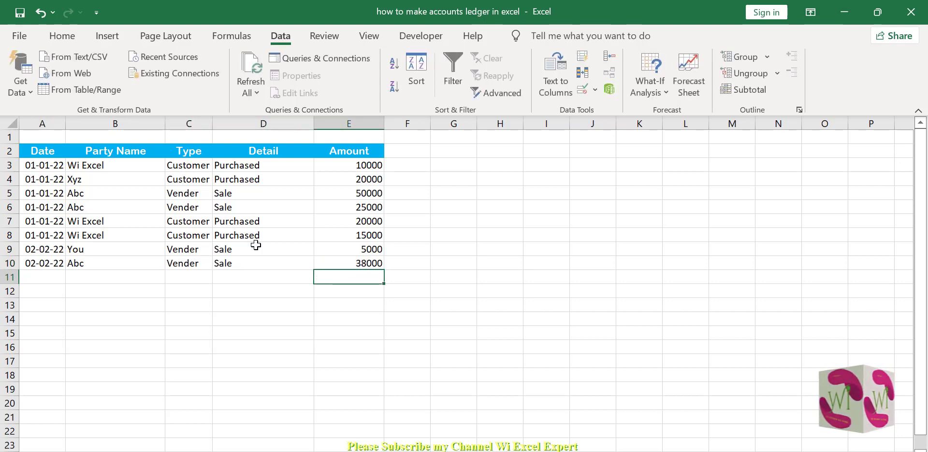
# Start the ninth entry in row 11 with date 02-02-22, party name Xyz and type Customer.
pyautogui.hotkey('ctrl', 'd')
pyautogui.press('Tab')
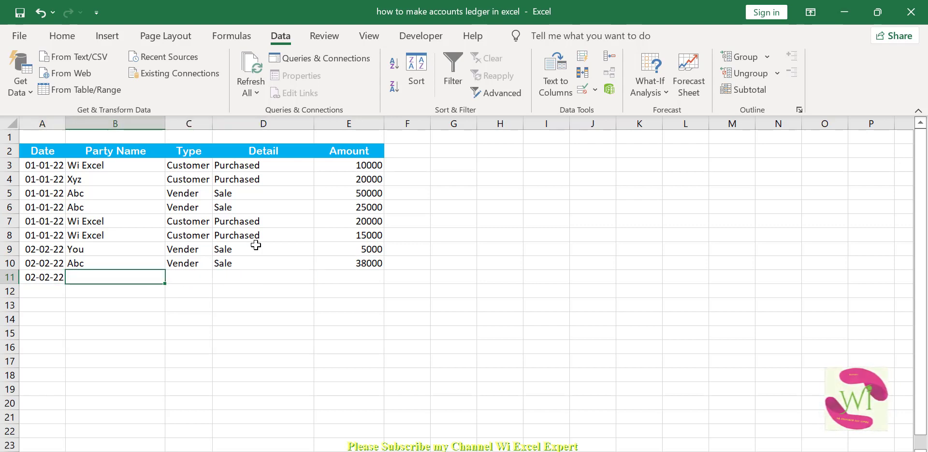
pyautogui.write('Xyz')
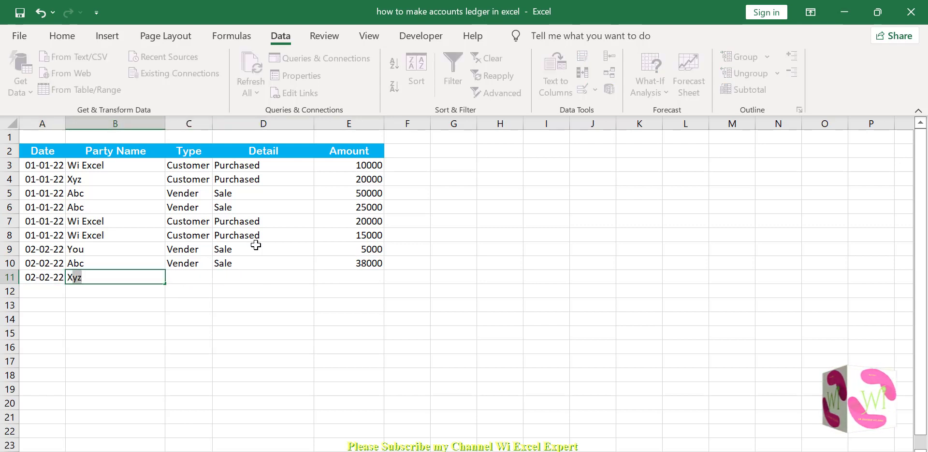
pyautogui.press('Tab')
pyautogui.write('Customer')
pyautogui.press('Tab')
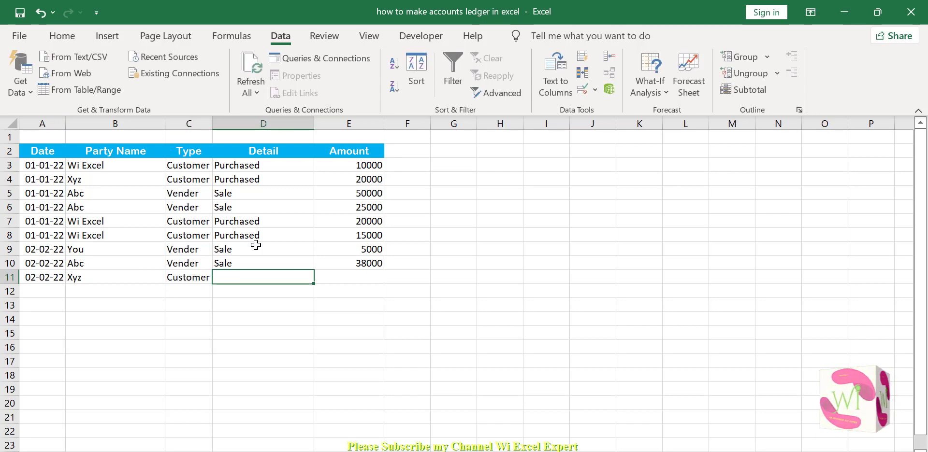
# Complete the entry in row 11 with detail Purchased and amount 18000.
pyautogui.write('Purchased')
pyautogui.press('Tab')
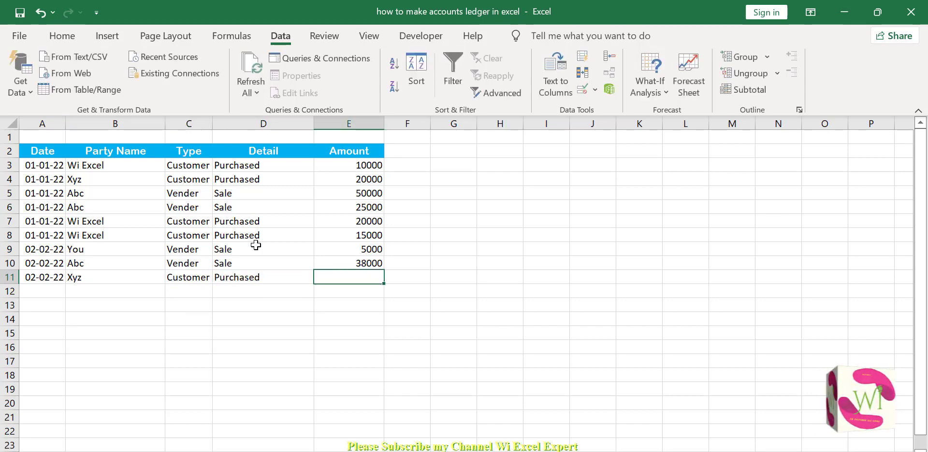
pyautogui.write('18')
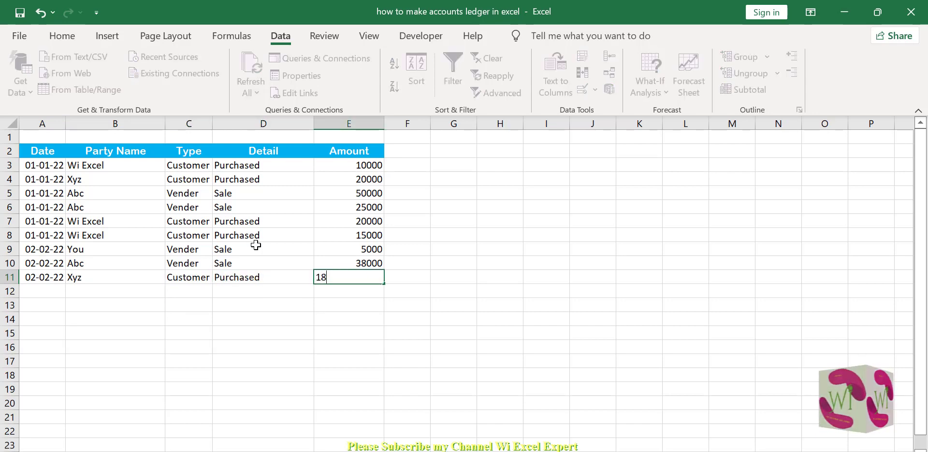
pyautogui.write('000')
pyautogui.press('Return')
pyautogui.press('Left')
pyautogui.press('Left')
pyautogui.press('Left')
pyautogui.press('Left')
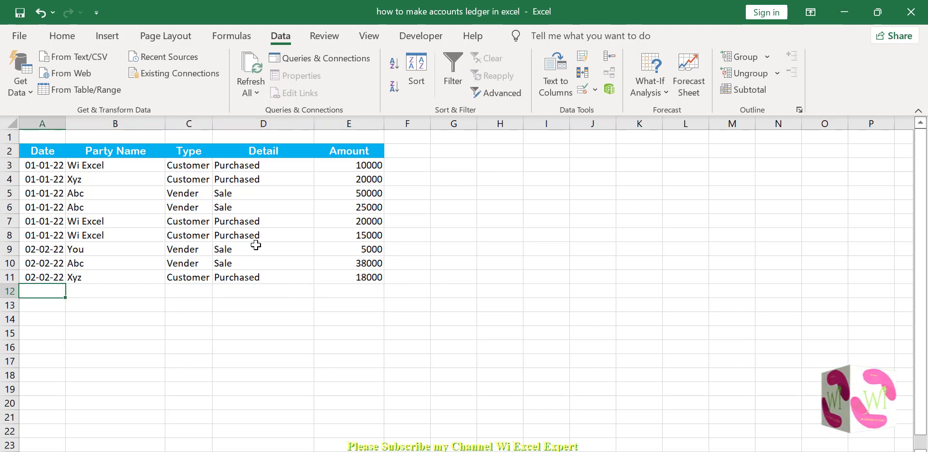
pyautogui.write('03-02-22')
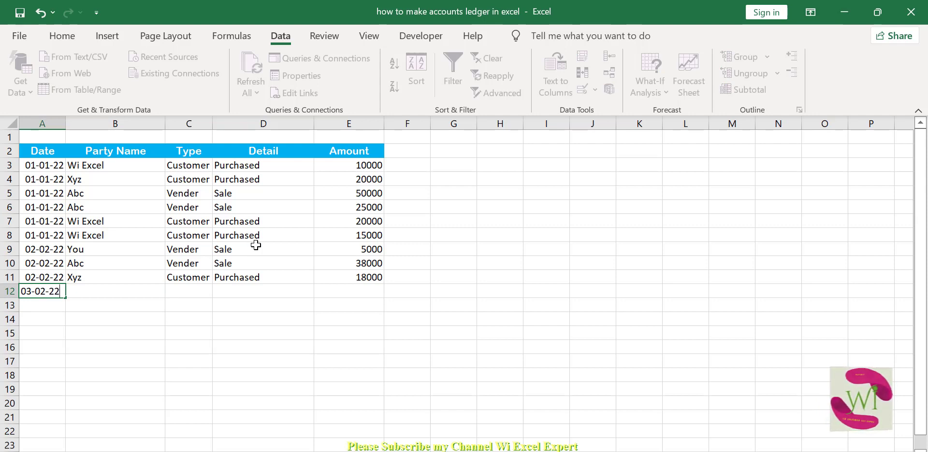
pyautogui.press('Tab')
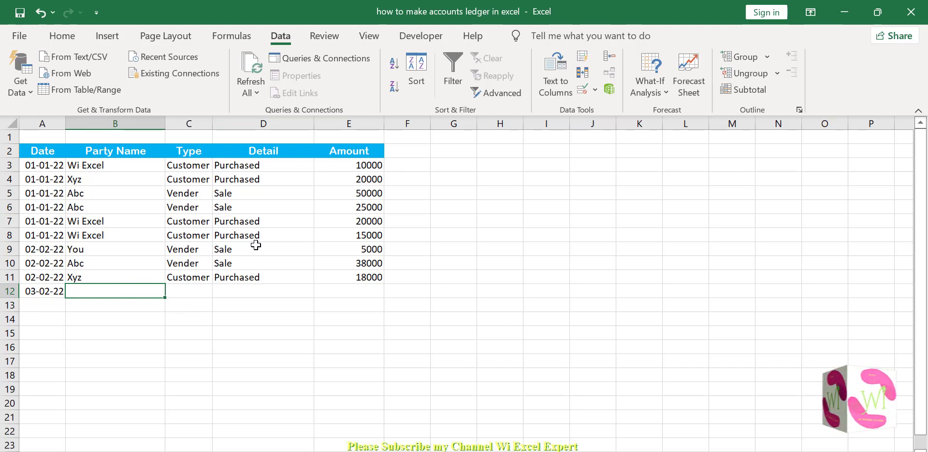
pyautogui.hotkey('ctrl', 'z')
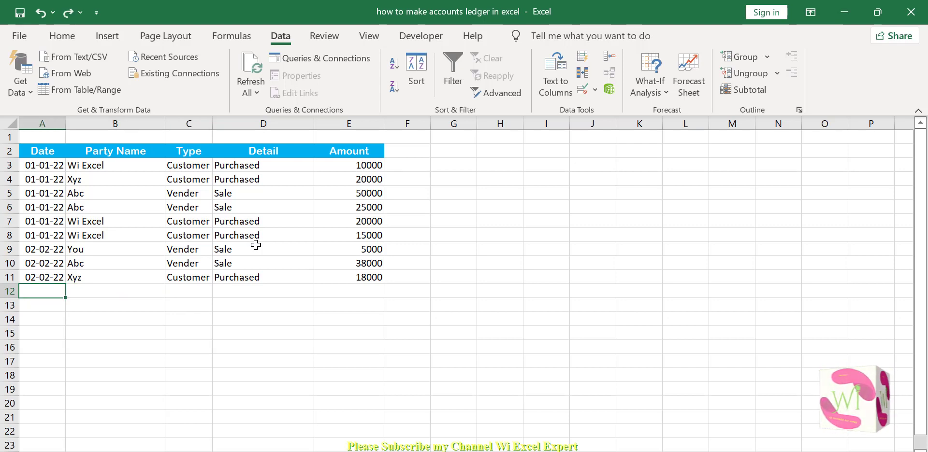
# Merge and center cells A1:E1 above the headers and enter the title Day Book.
pyautogui.moveTo(50, 140); pyautogui.dragTo(342, 139)
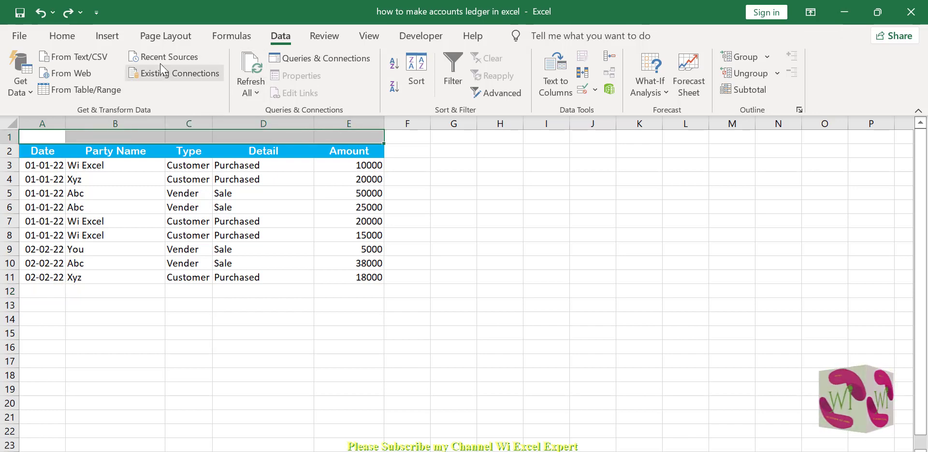
pyautogui.click(62, 36)
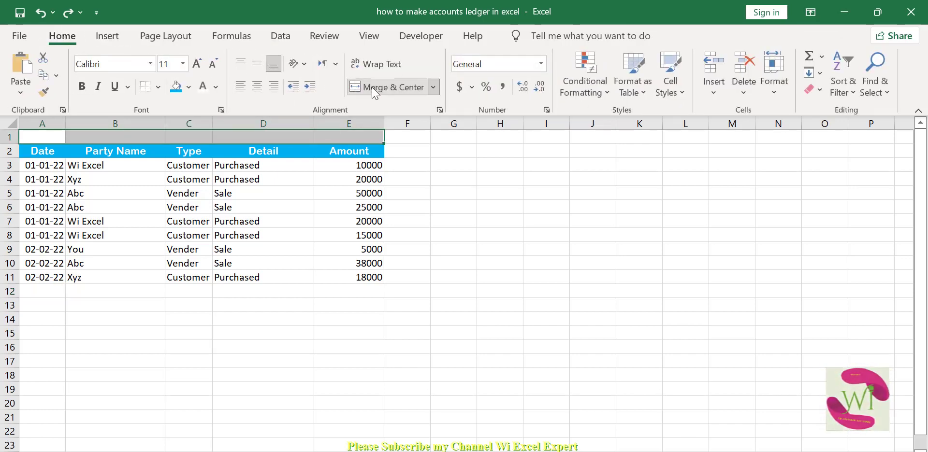
pyautogui.click(372, 87)
pyautogui.write('Day')
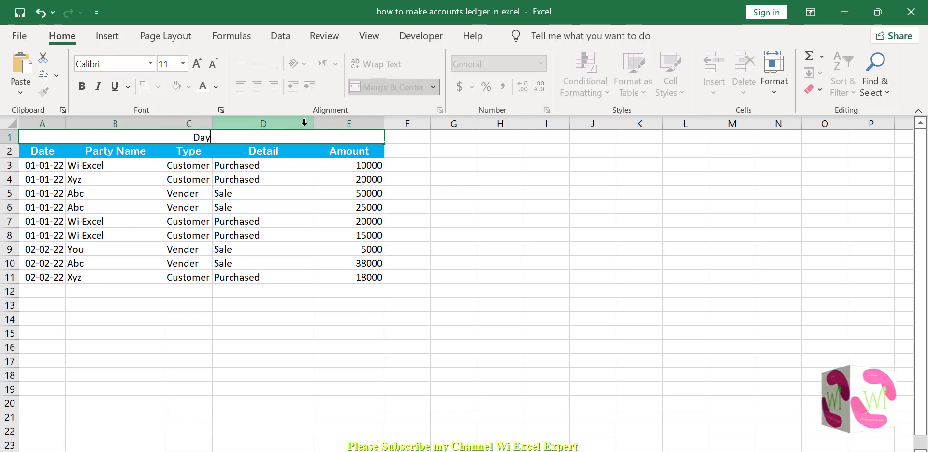
pyautogui.write(' Book')
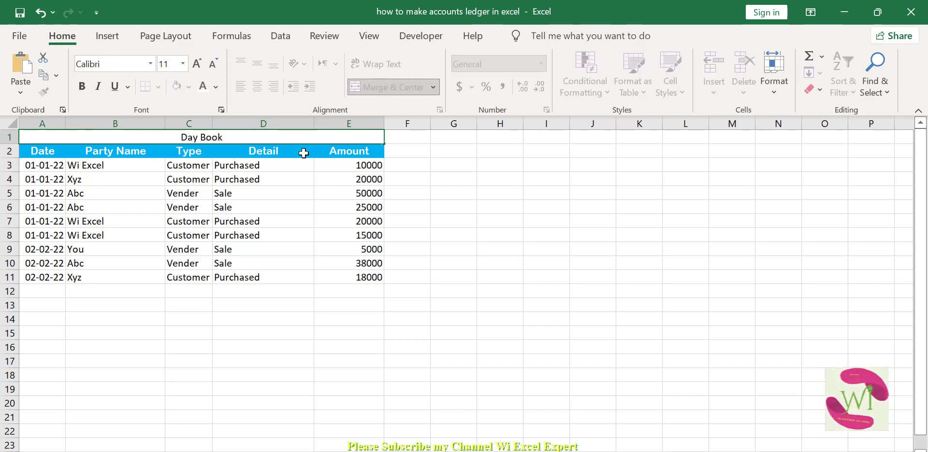
pyautogui.click(292, 192)
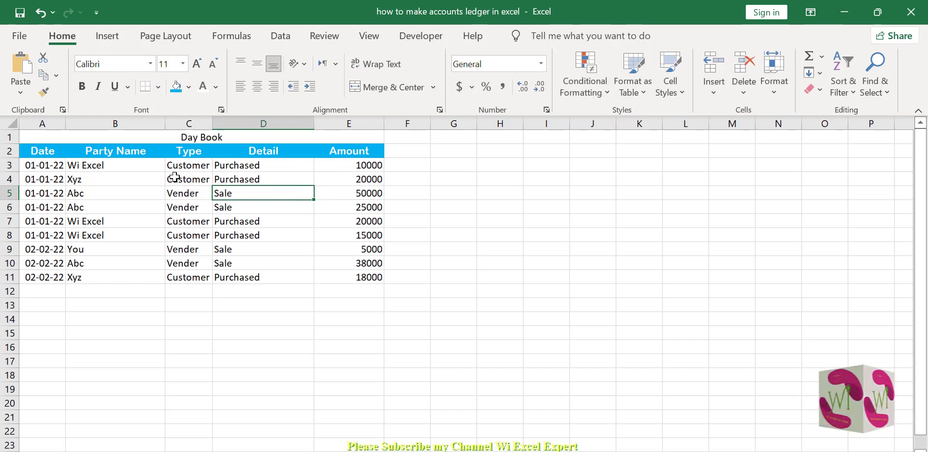
# Review the Customer and Vender values of the entries in the Type column.
pyautogui.click(181, 207)
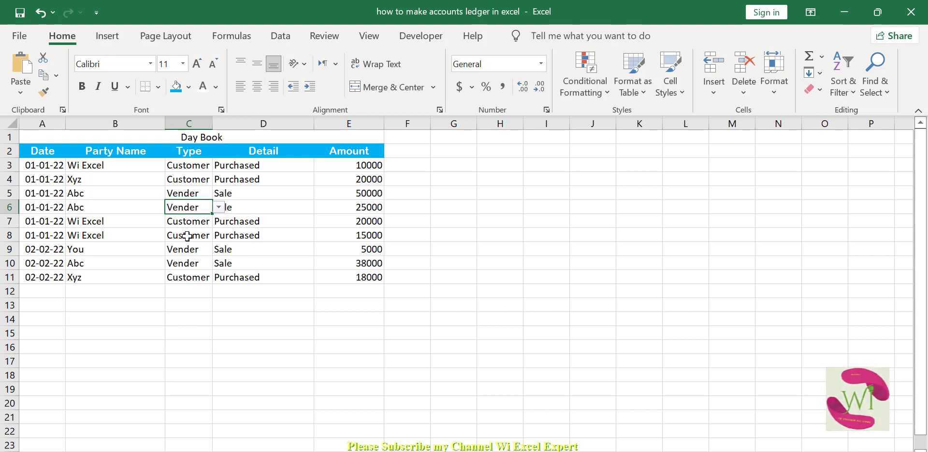
pyautogui.click(193, 180)
pyautogui.click(191, 168)
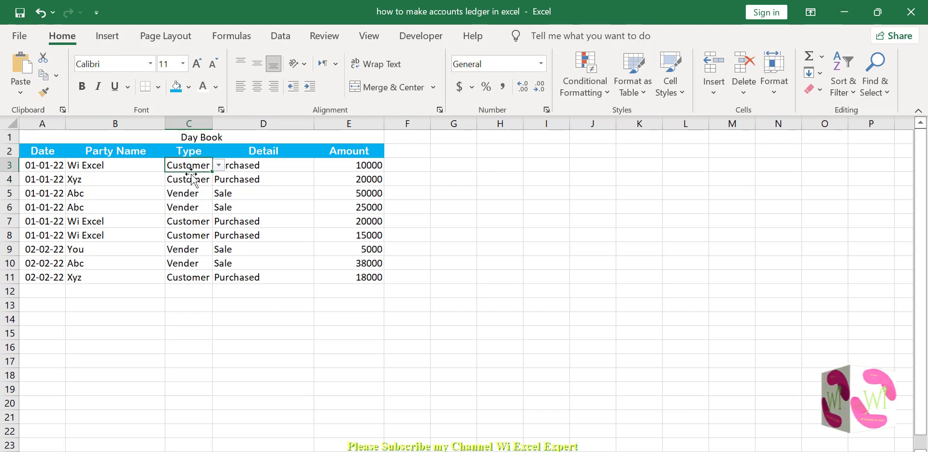
pyautogui.click(188, 223)
pyautogui.click(186, 237)
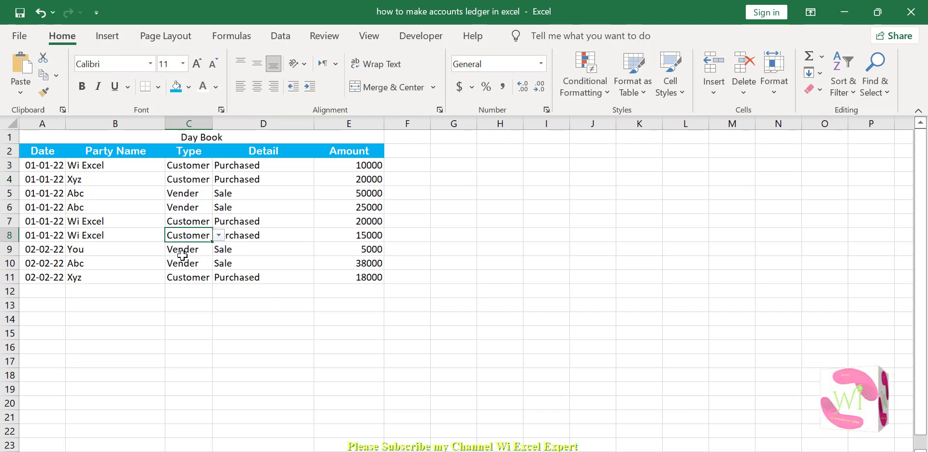
pyautogui.click(182, 252)
pyautogui.click(182, 265)
pyautogui.click(182, 277)
pyautogui.click(186, 263)
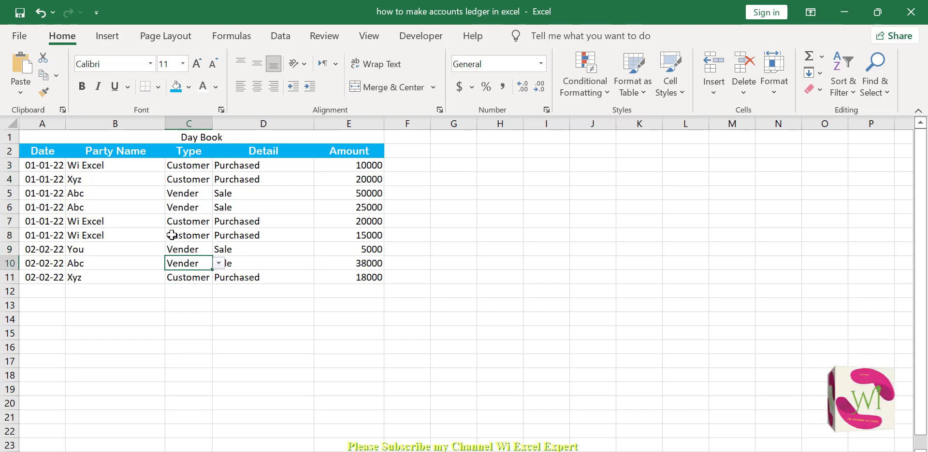
# Convert the ledger range A2:E11, including its headers, into an Excel table.
pyautogui.moveTo(36, 150); pyautogui.dragTo(381, 280)
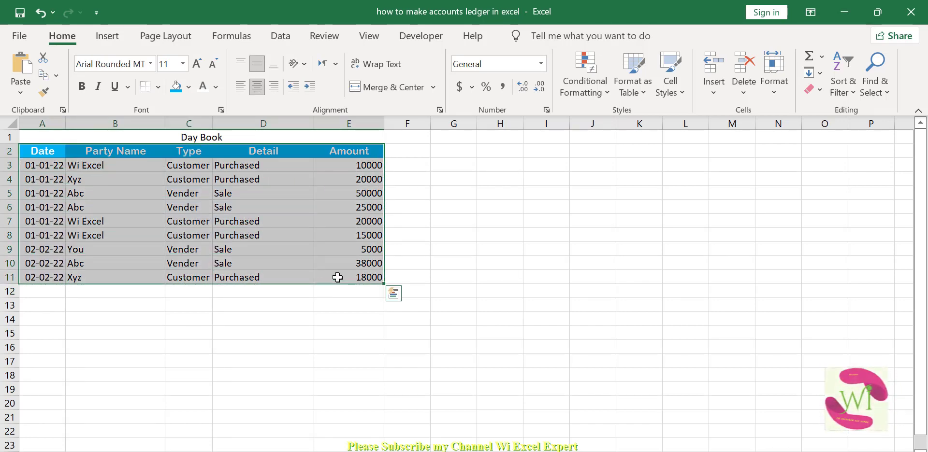
pyautogui.hotkey('ctrl', 'p')
pyautogui.click(24, 45)
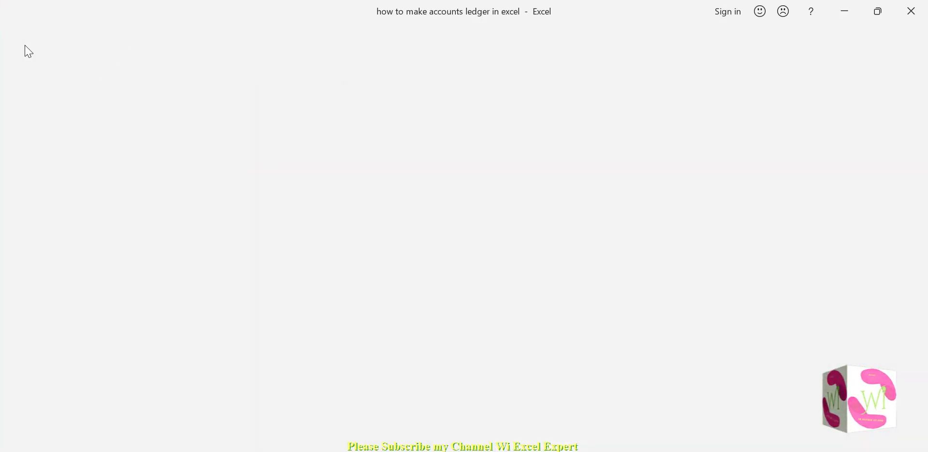
pyautogui.hotkey('ctrl', 't')
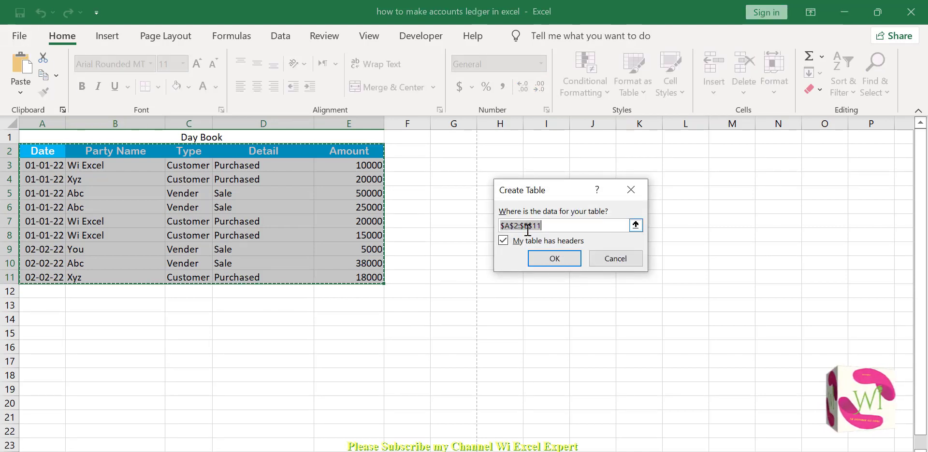
pyautogui.click(554, 259)
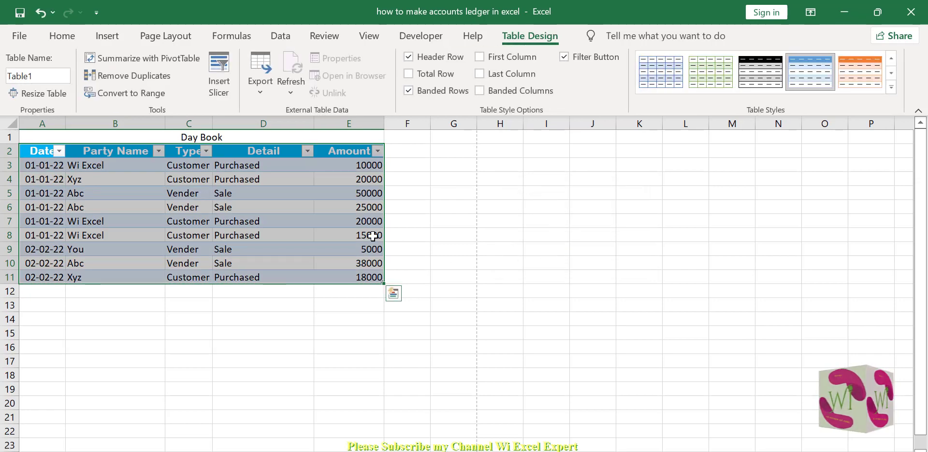
# Widen the Type column slightly so its header and filter arrow fit.
pyautogui.moveTo(212, 124); pyautogui.dragTo(228, 124)
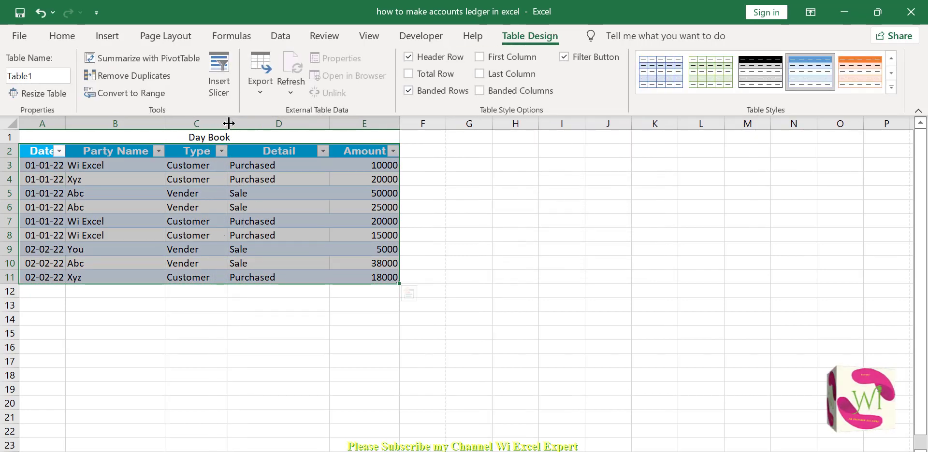
pyautogui.click(108, 154)
pyautogui.click(135, 191)
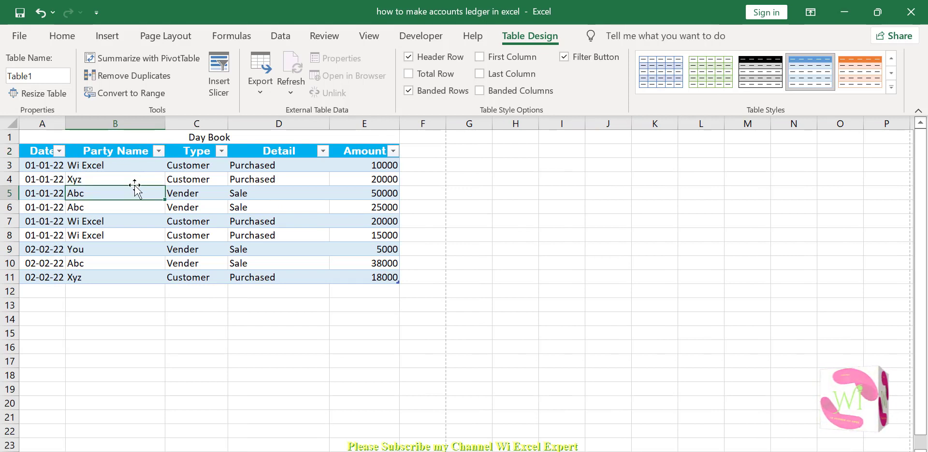
# Filter the table's Party Name column to show only the Abc entries.
pyautogui.click(158, 151)
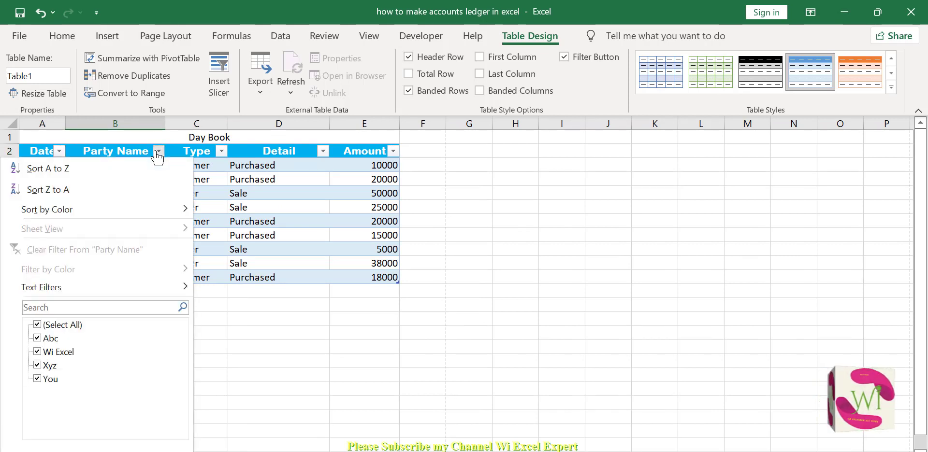
pyautogui.click(38, 325)
pyautogui.click(37, 338)
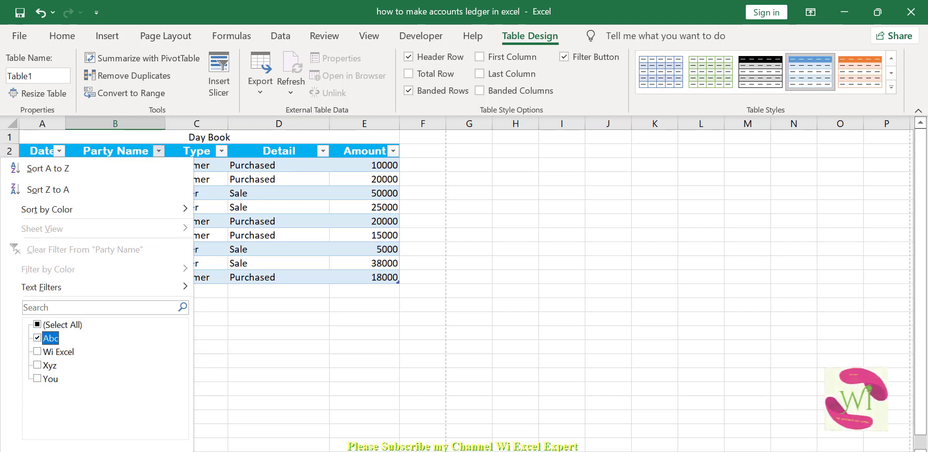
pyautogui.click(91, 426)
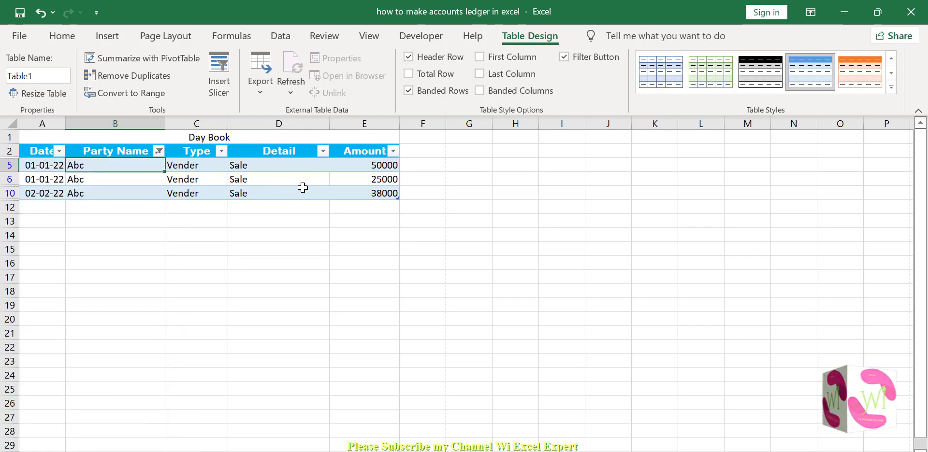
# Reset the Party Name column's filter to show the entries of all parties.
pyautogui.click(158, 151)
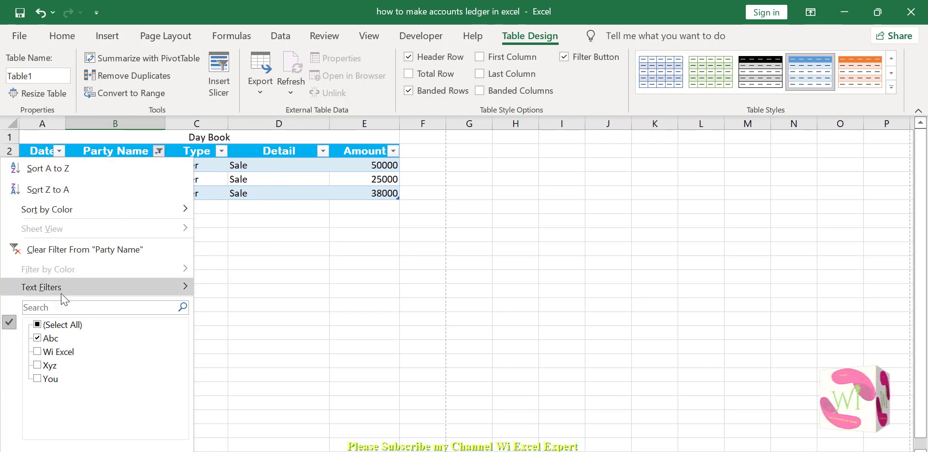
pyautogui.click(37, 324)
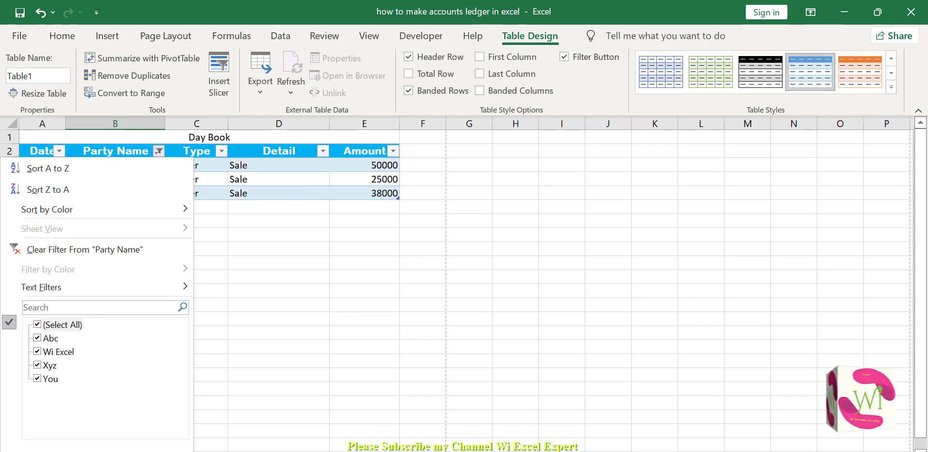
pyautogui.click(114, 450)
pyautogui.click(159, 251)
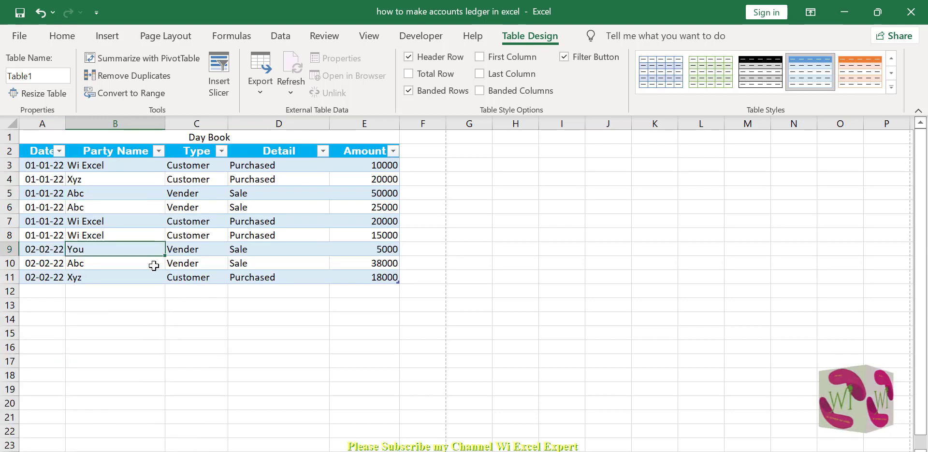
# Try adding a blank row below the Day Book table's last entry.
pyautogui.click(123, 273)
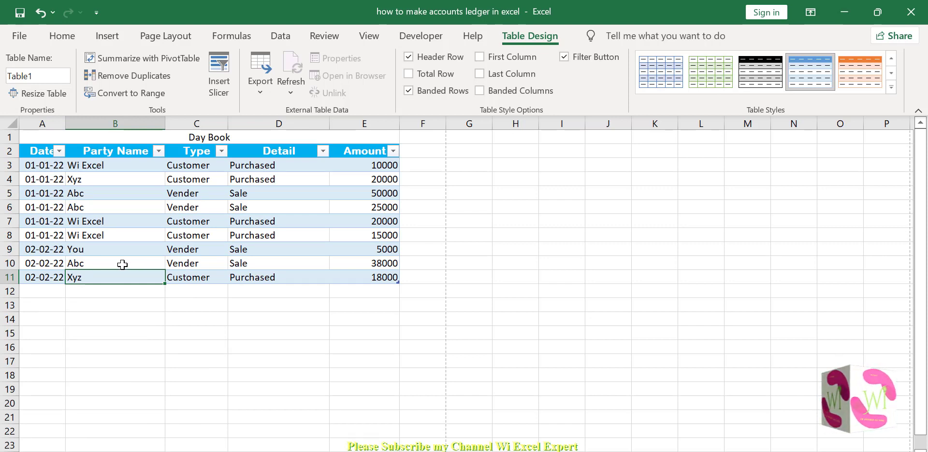
pyautogui.press('Right')
pyautogui.press('Right')
pyautogui.press('Right')
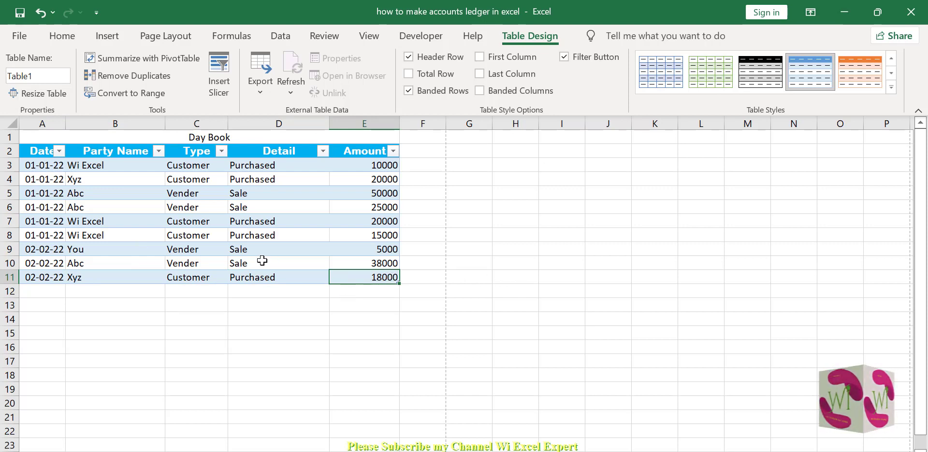
pyautogui.press('Tab')
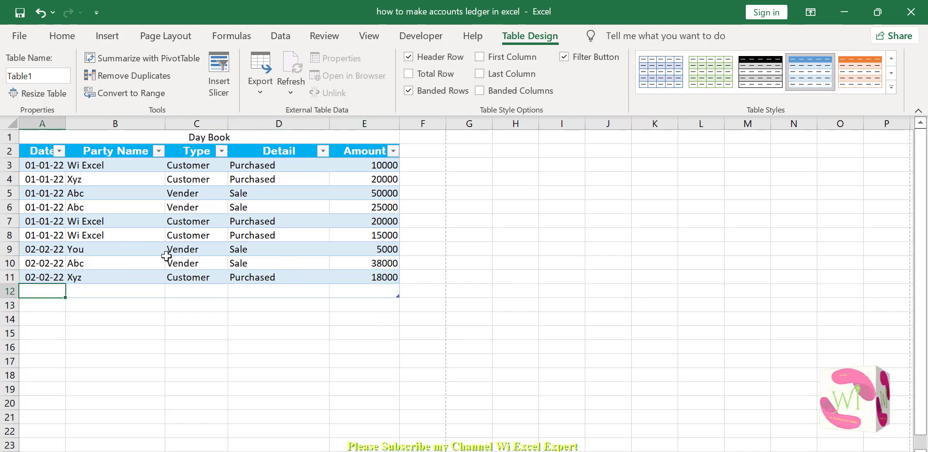
pyautogui.hotkey('ctrl', 'z')
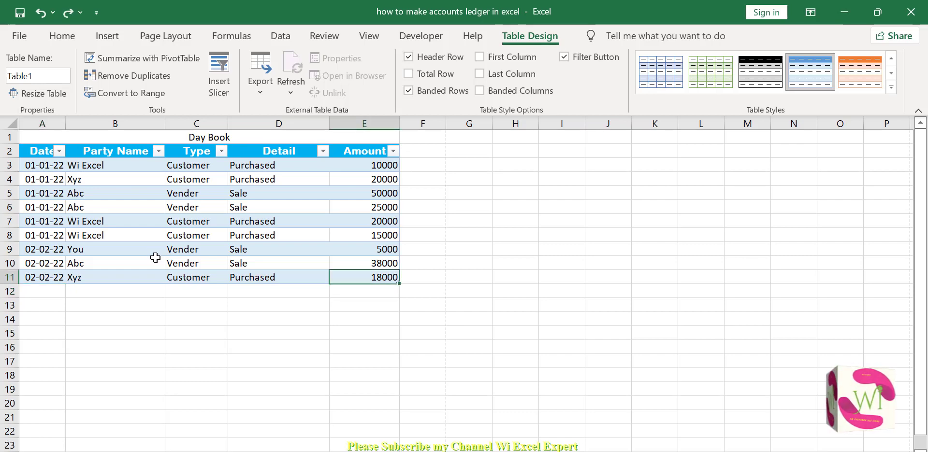
# Widen the Date column so its header and filter arrow fit.
pyautogui.click(144, 237)
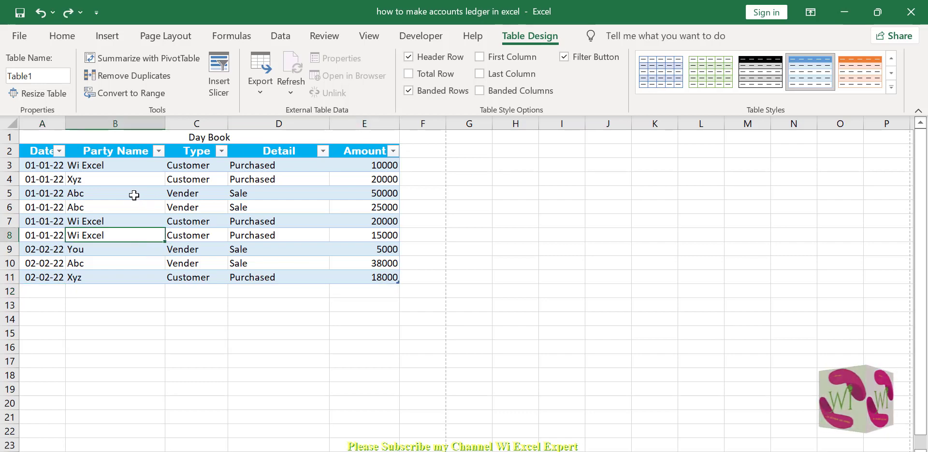
pyautogui.click(60, 38)
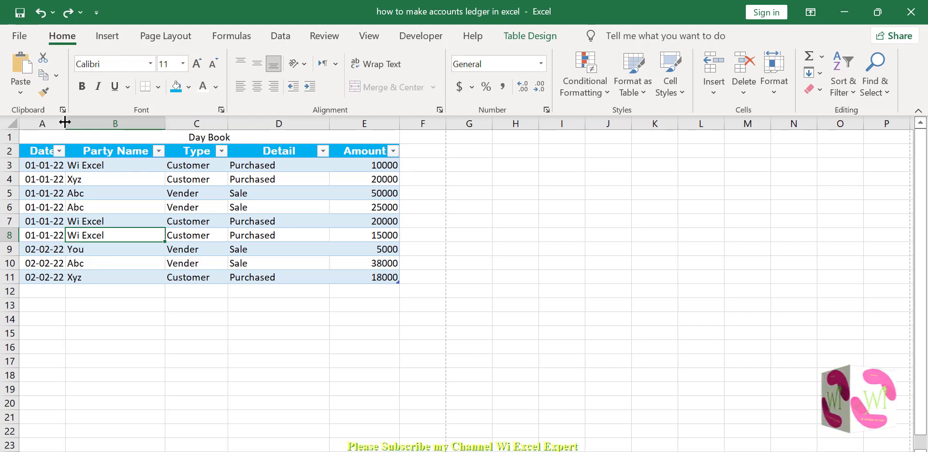
pyautogui.moveTo(65, 123); pyautogui.dragTo(79, 122)
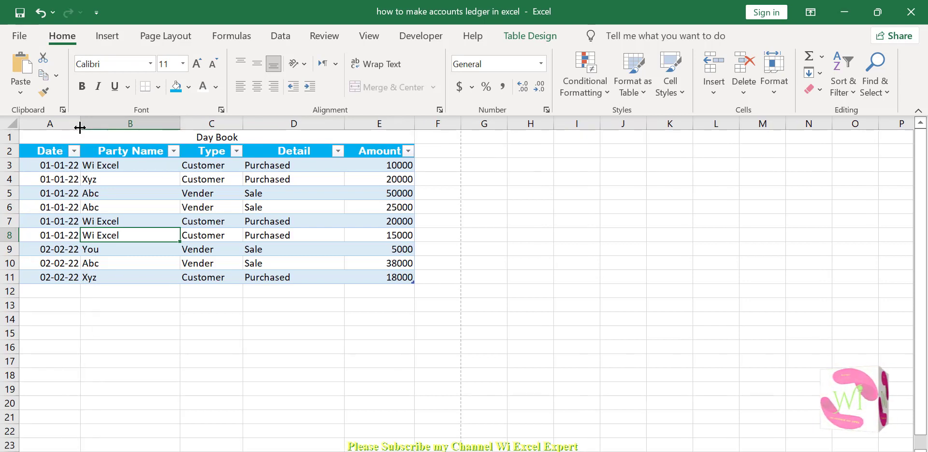
# Create a PivotTable on a new worksheet from the whole Day Book table, A2:E11.
pyautogui.click(116, 150)
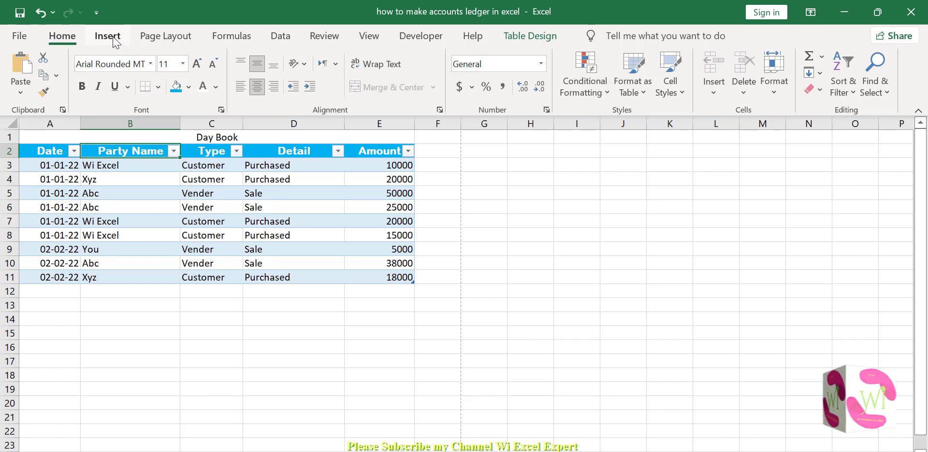
pyautogui.click(107, 36)
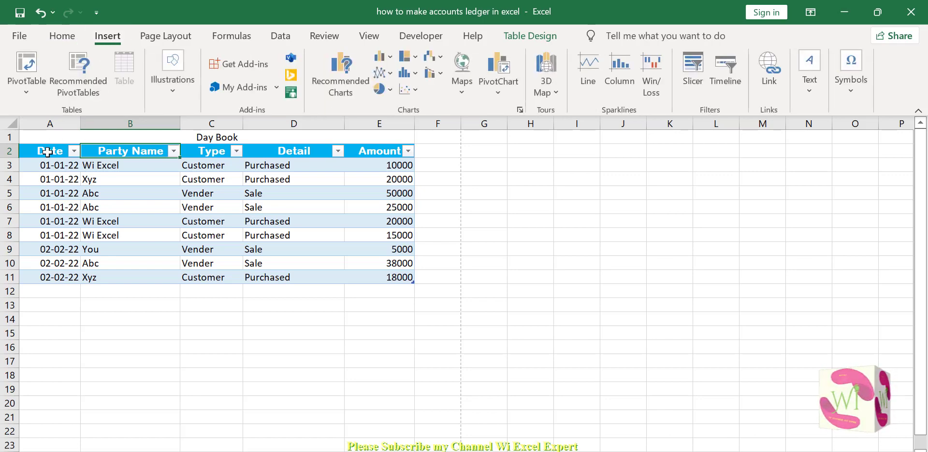
pyautogui.moveTo(48, 152)
pyautogui.mouseDown()
pyautogui.moveTo(97, 153)
pyautogui.moveTo(300, 224)
pyautogui.moveTo(368, 277)
pyautogui.mouseUp()
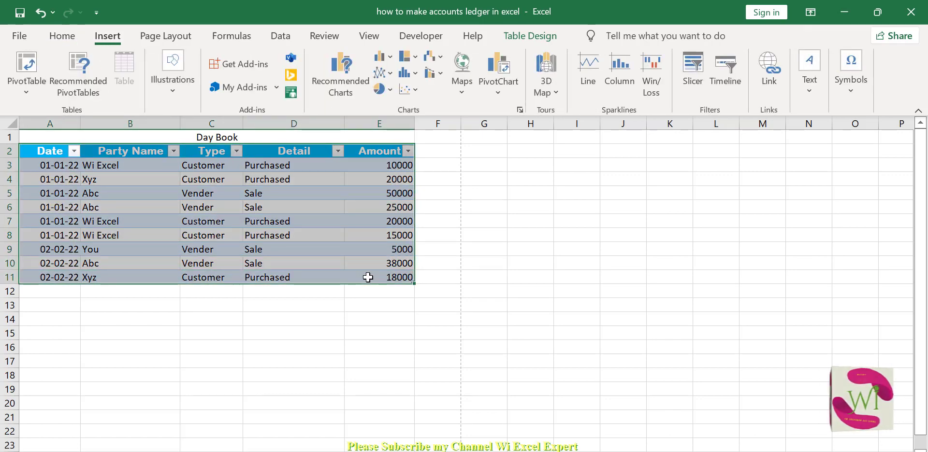
pyautogui.click(27, 68)
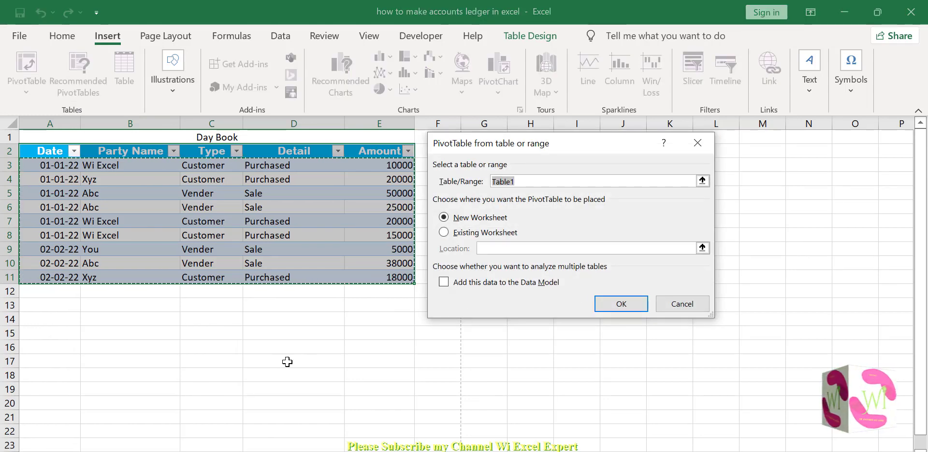
pyautogui.click(618, 307)
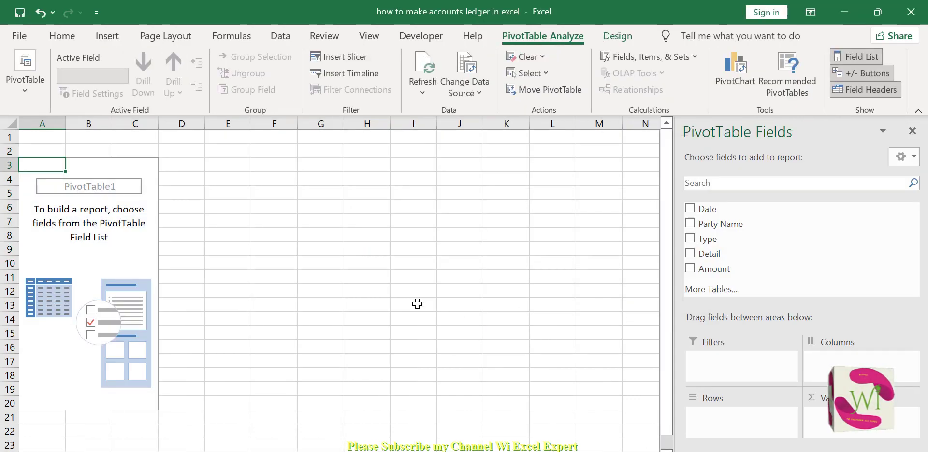
# Look through the workbook's blank sheet and Day Book sheet, and return to the PivotTable sheet.
pyautogui.click(147, 170)
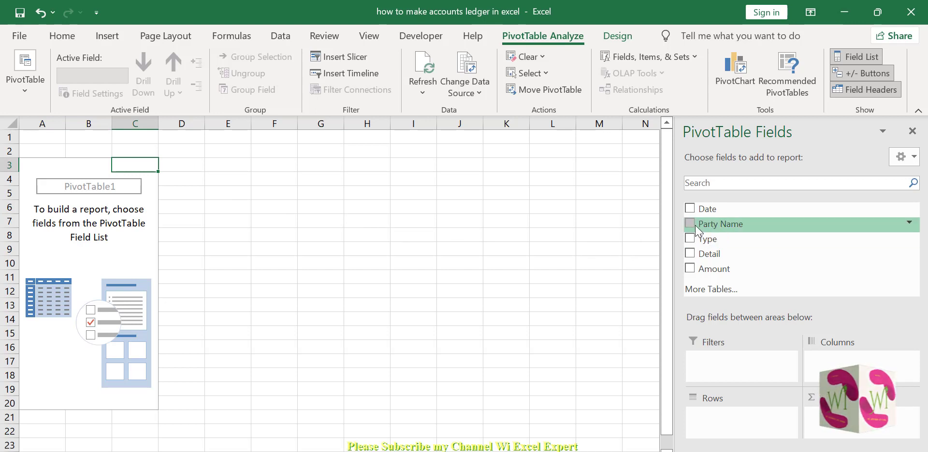
pyautogui.click(276, 301)
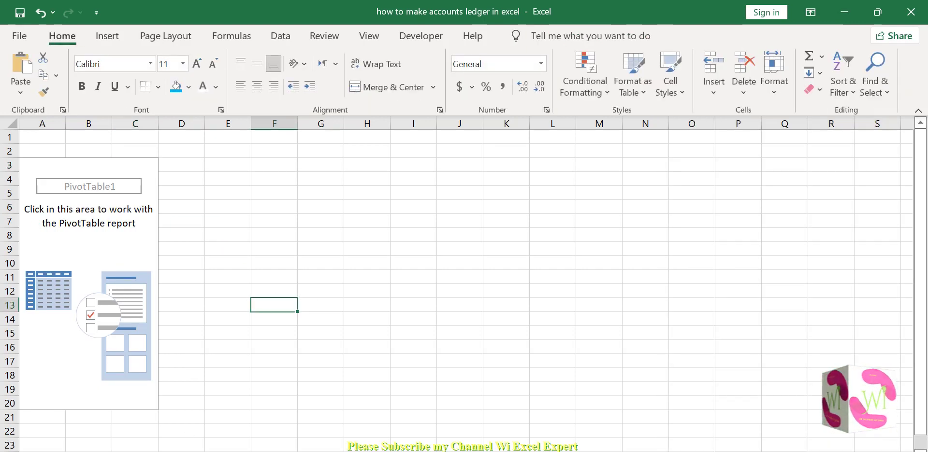
pyautogui.hotkey('ctrl', 'z')
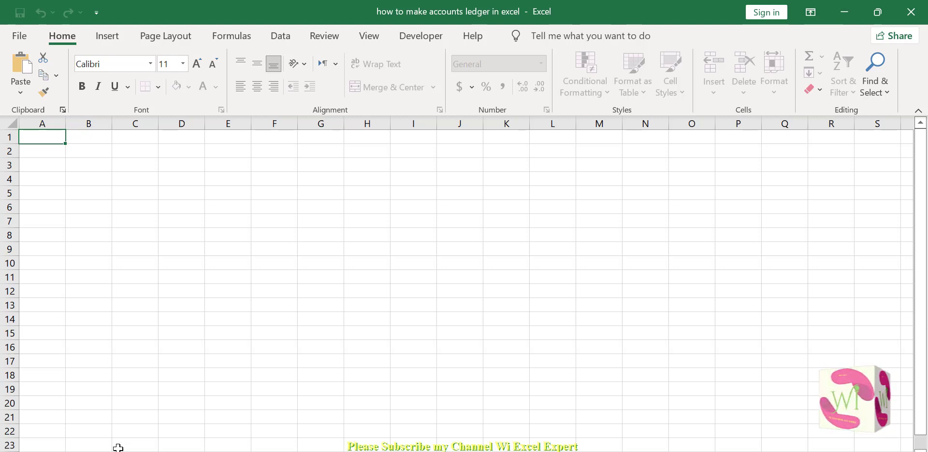
pyautogui.hotkey('ctrl', 'v')
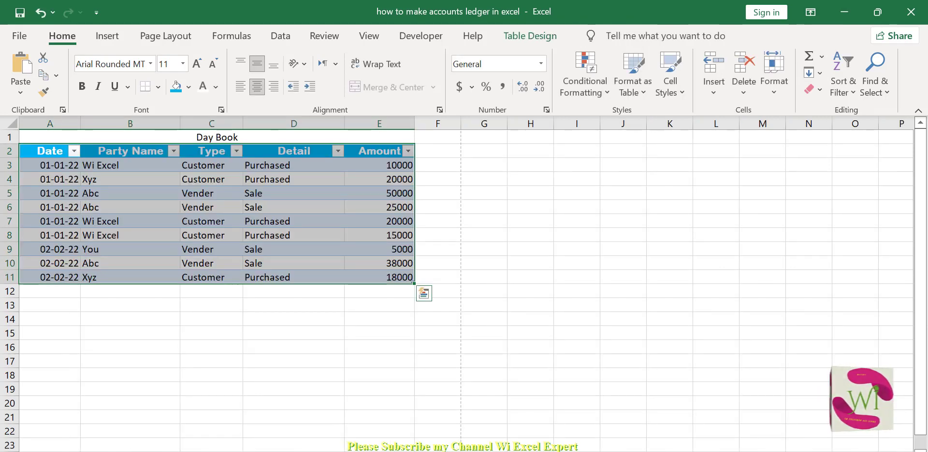
pyautogui.hotkey('ctrl', '1')
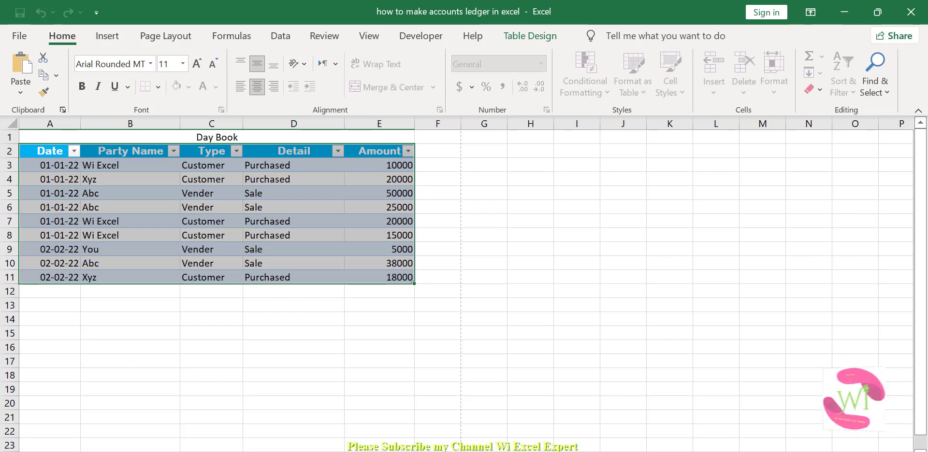
pyautogui.press('Return')
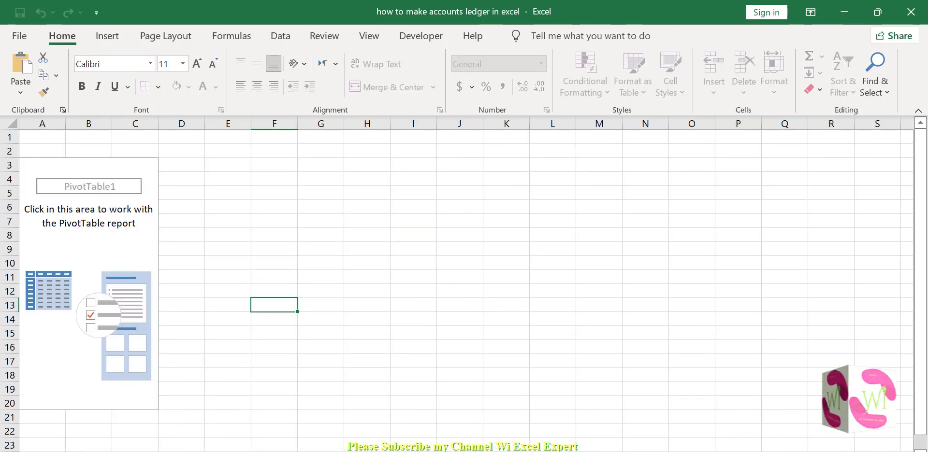
pyautogui.click(137, 410)
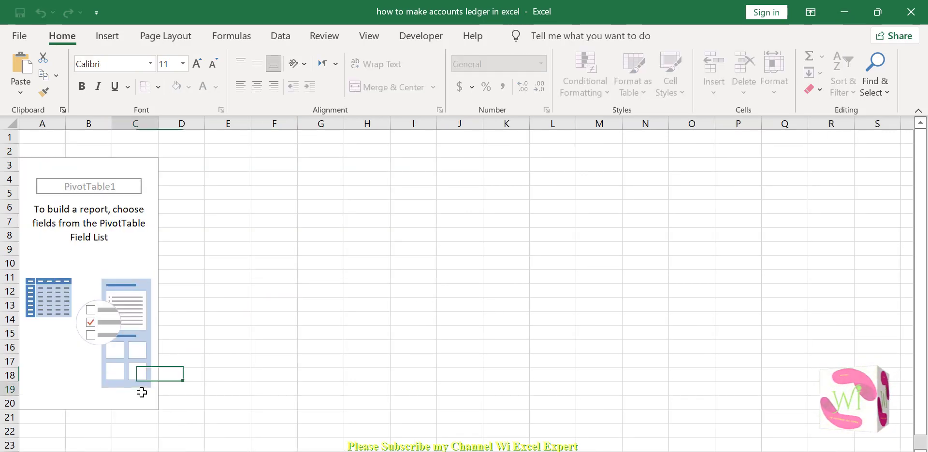
# Filter the empty PivotTable's Party Name field to include only Abc.
pyautogui.click(135, 248)
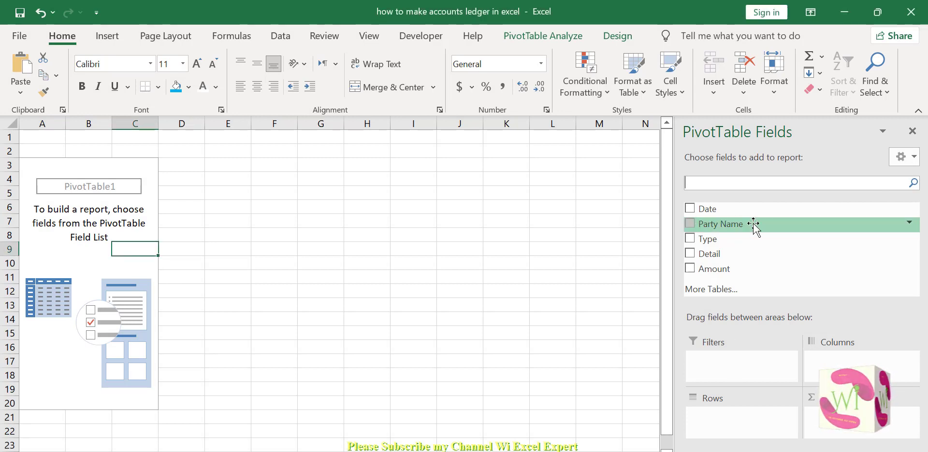
pyautogui.click(909, 225)
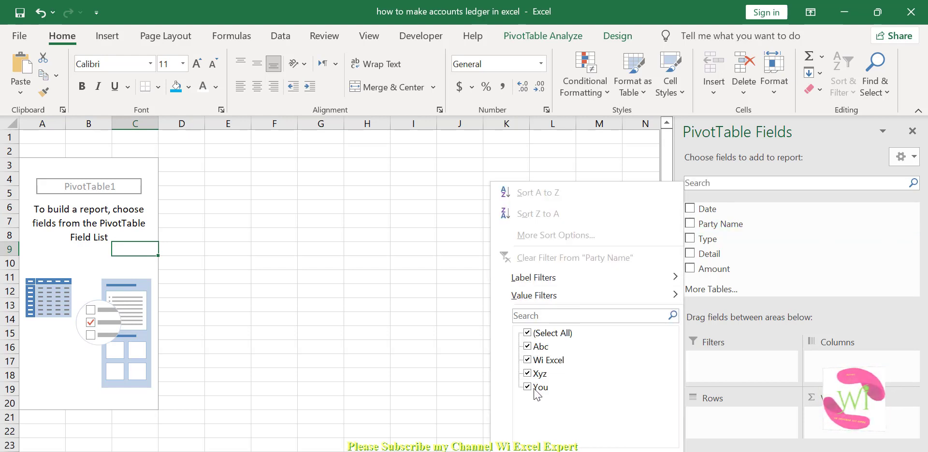
pyautogui.click(528, 334)
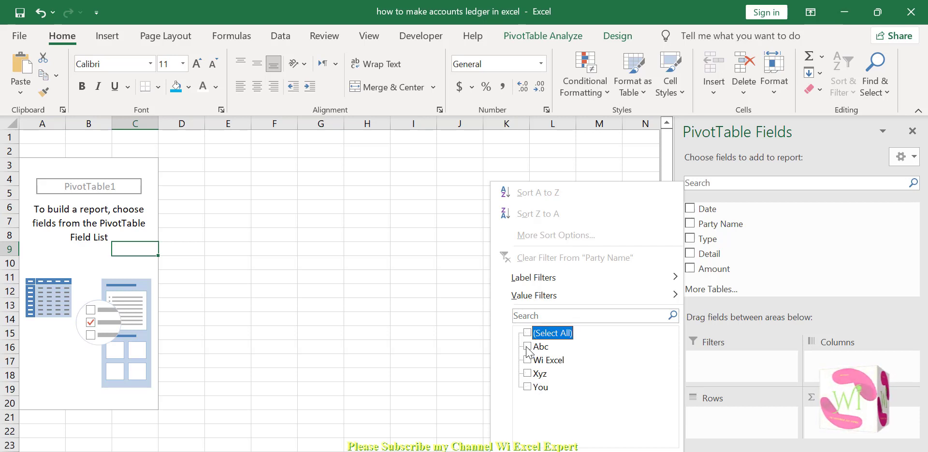
pyautogui.click(528, 346)
pyautogui.click(595, 451)
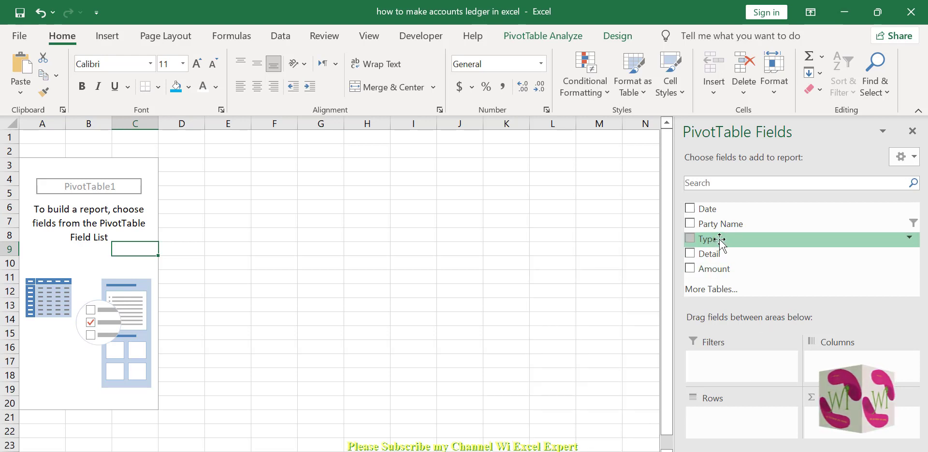
# Add Party Name as the PivotTable's row field and Amount as its summed value field.
pyautogui.click(690, 224)
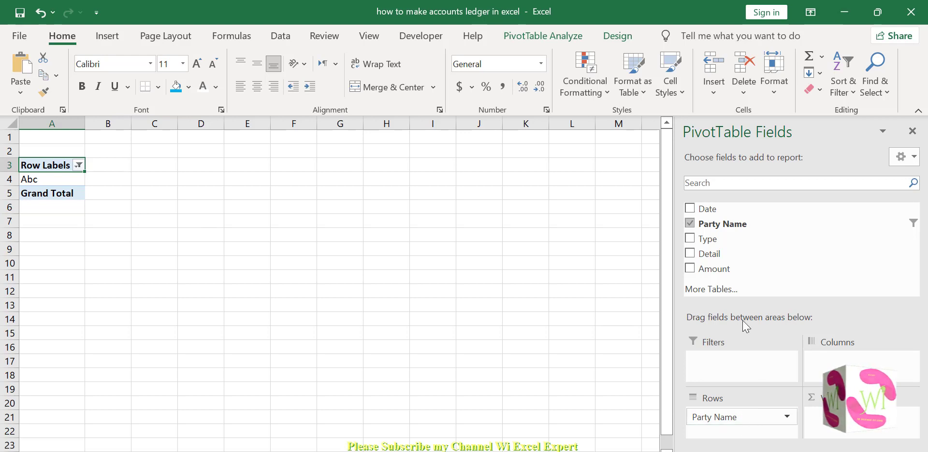
pyautogui.moveTo(700, 268); pyautogui.dragTo(836, 416)
# Set the Party Name row field to insert a blank line after each item label.
pyautogui.click(786, 417)
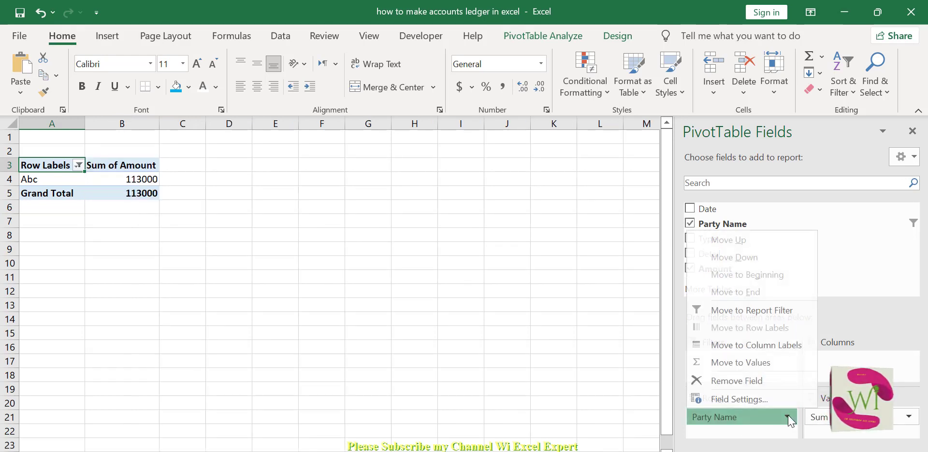
pyautogui.click(751, 400)
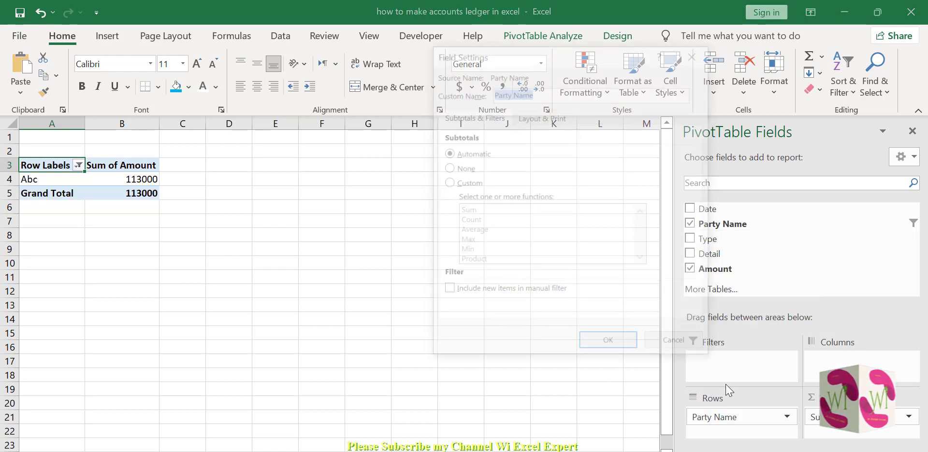
pyautogui.click(525, 116)
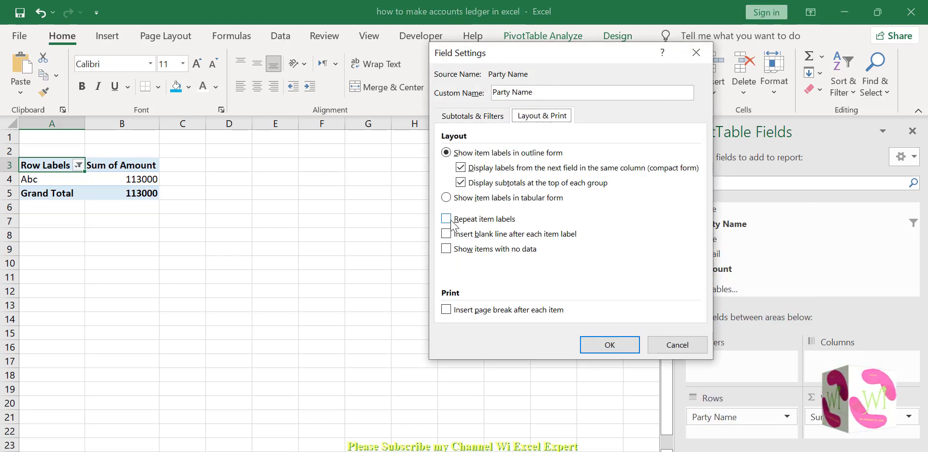
pyautogui.click(446, 234)
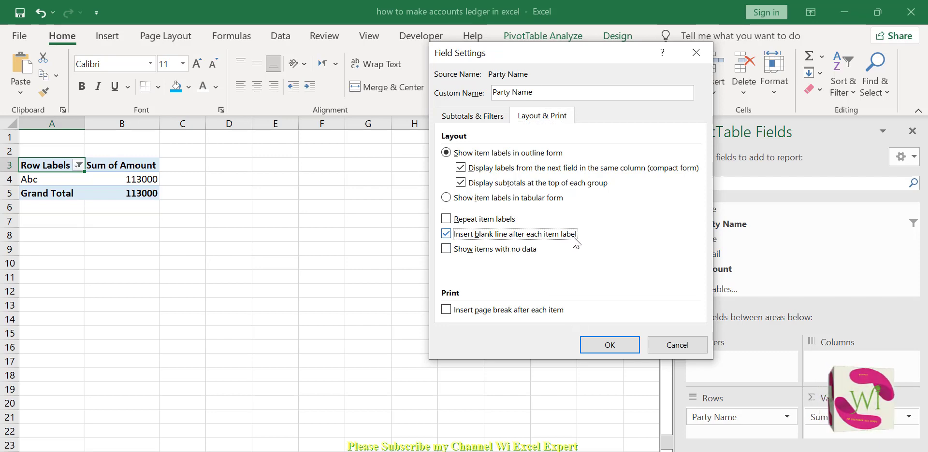
pyautogui.click(608, 345)
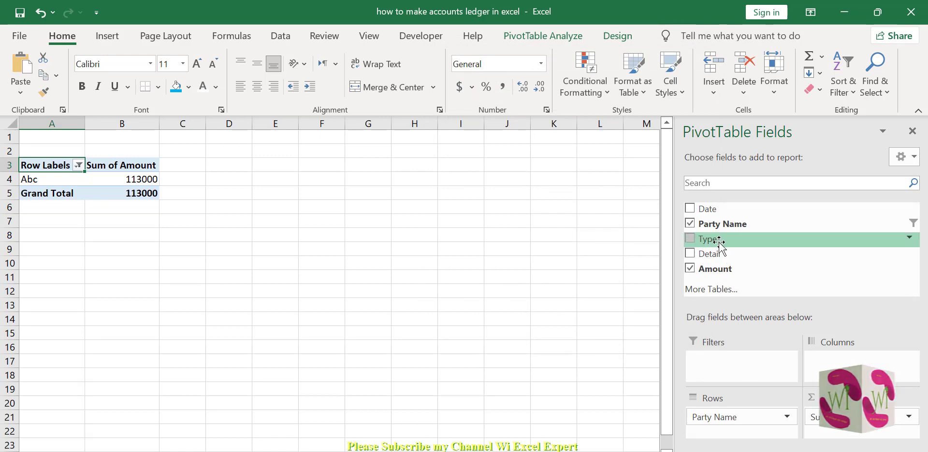
# Add Date as a row field under Party Name and remove the Months field from the PivotTable.
pyautogui.moveTo(691, 209); pyautogui.dragTo(722, 424)
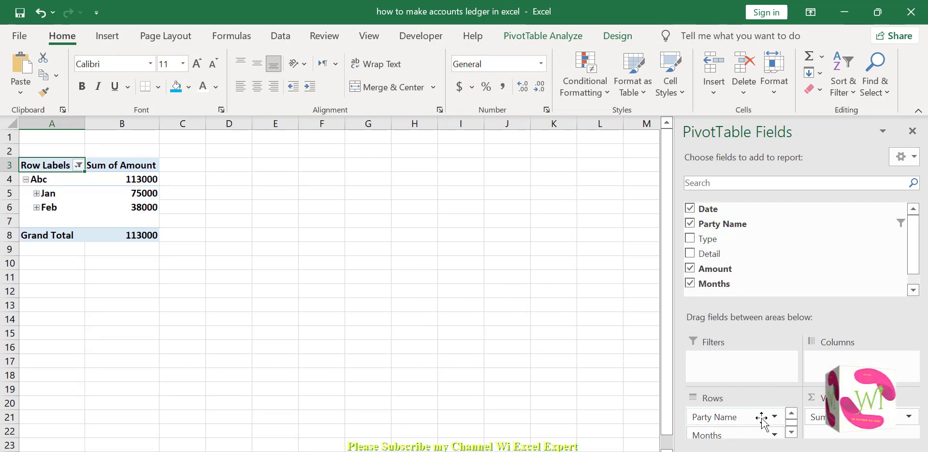
pyautogui.click(791, 433)
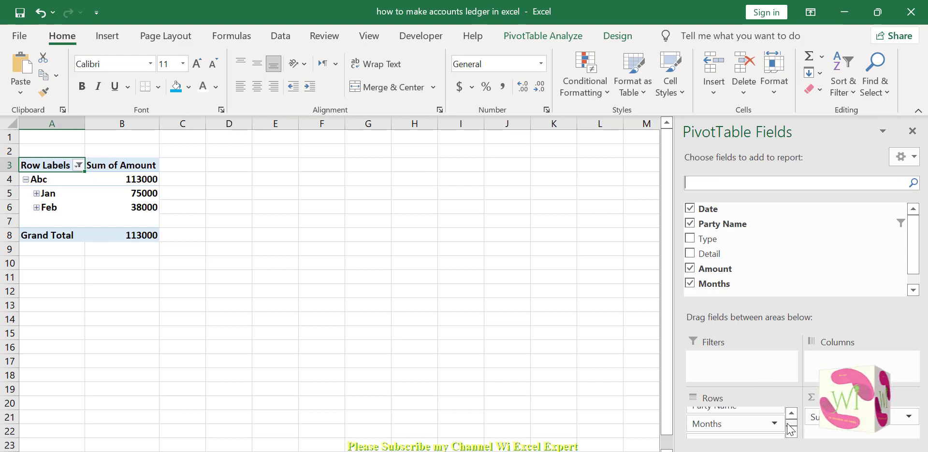
pyautogui.click(774, 424)
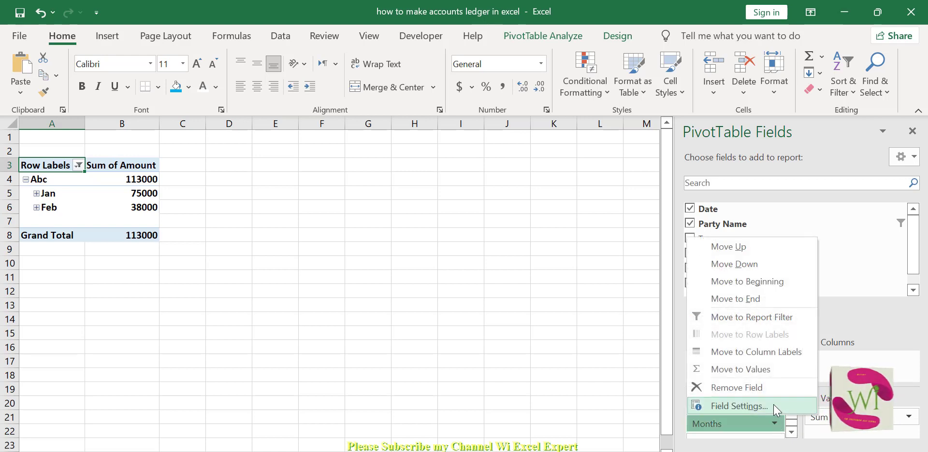
pyautogui.click(773, 405)
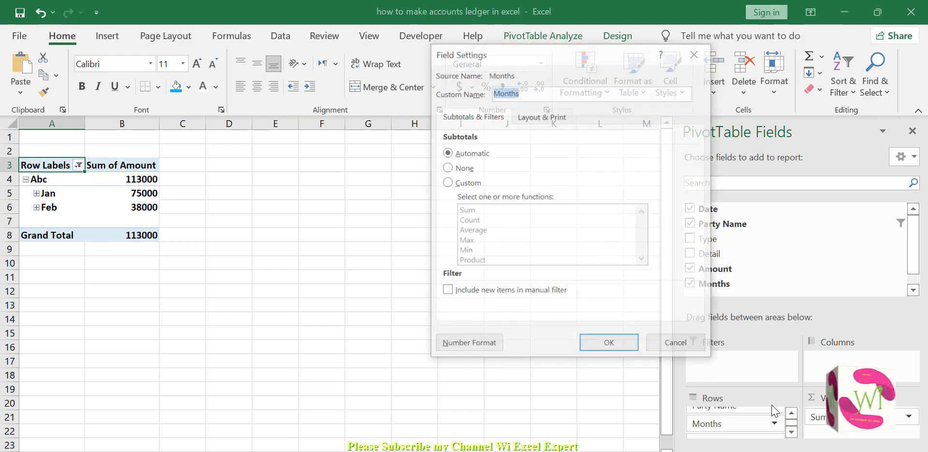
pyautogui.click(456, 169)
pyautogui.click(604, 350)
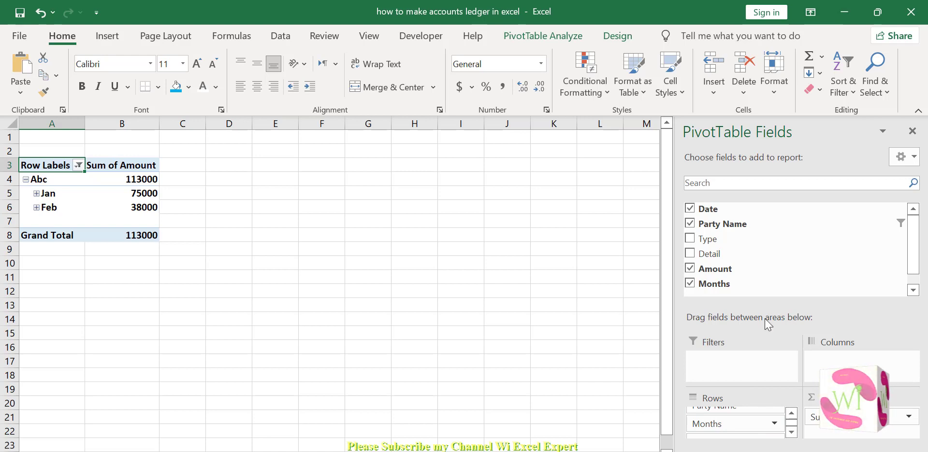
pyautogui.click(688, 282)
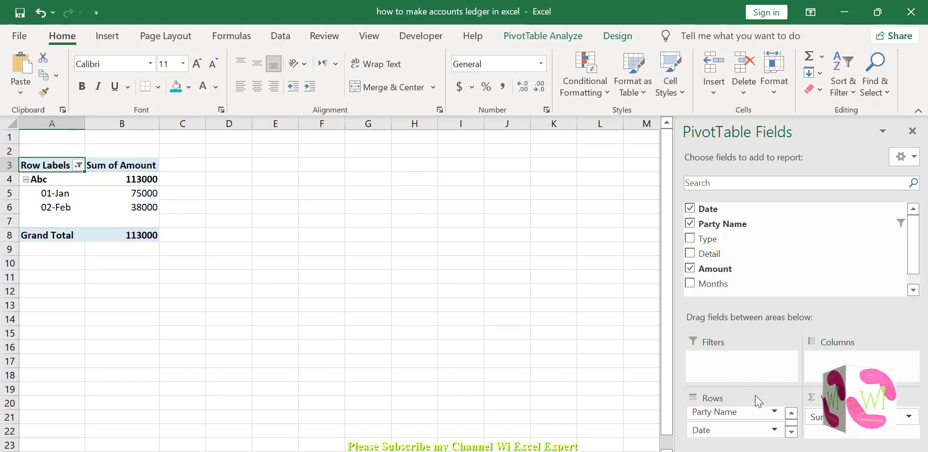
# Add Type as a row field below Date and set its subtotals to None.
pyautogui.moveTo(703, 239); pyautogui.dragTo(728, 427)
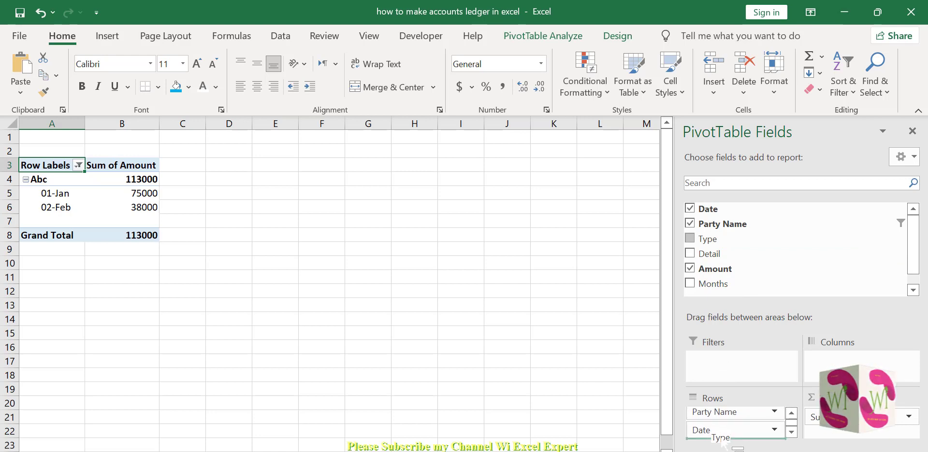
pyautogui.click(792, 429)
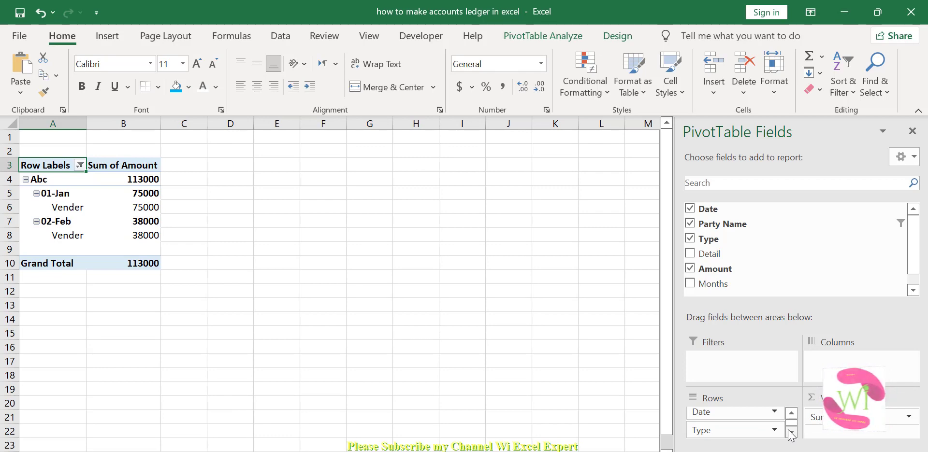
pyautogui.click(774, 430)
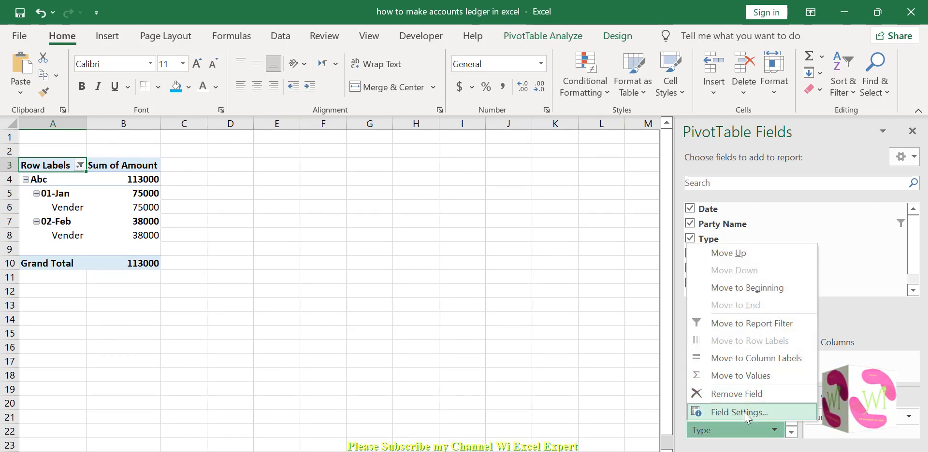
pyautogui.click(725, 413)
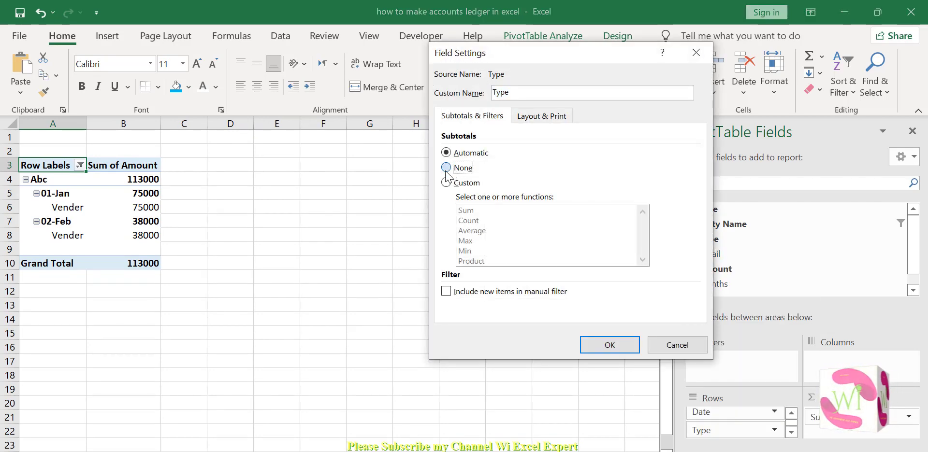
pyautogui.click(446, 168)
pyautogui.click(606, 344)
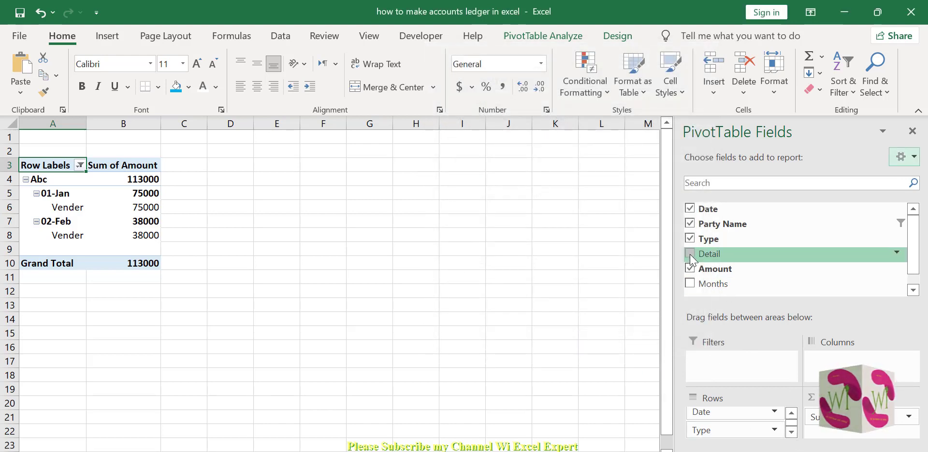
# Add Detail as a row field below Type and set its subtotals to None.
pyautogui.moveTo(689, 255); pyautogui.dragTo(732, 443)
pyautogui.click(791, 432)
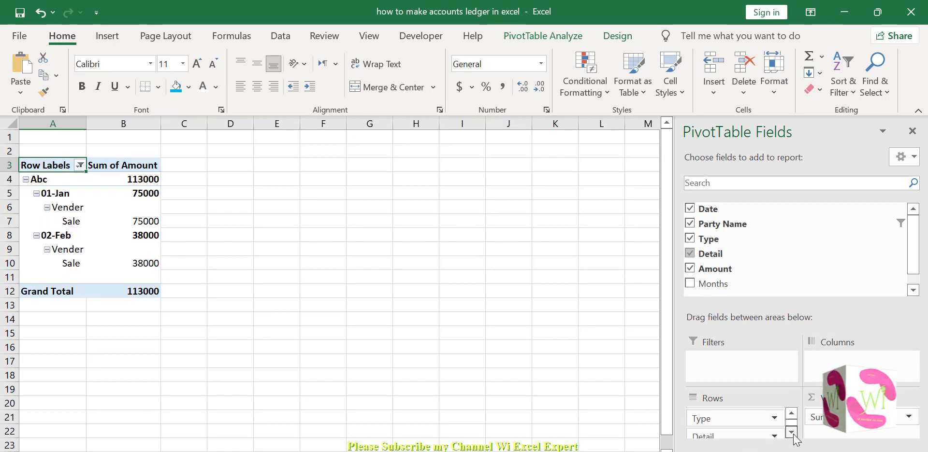
pyautogui.click(774, 430)
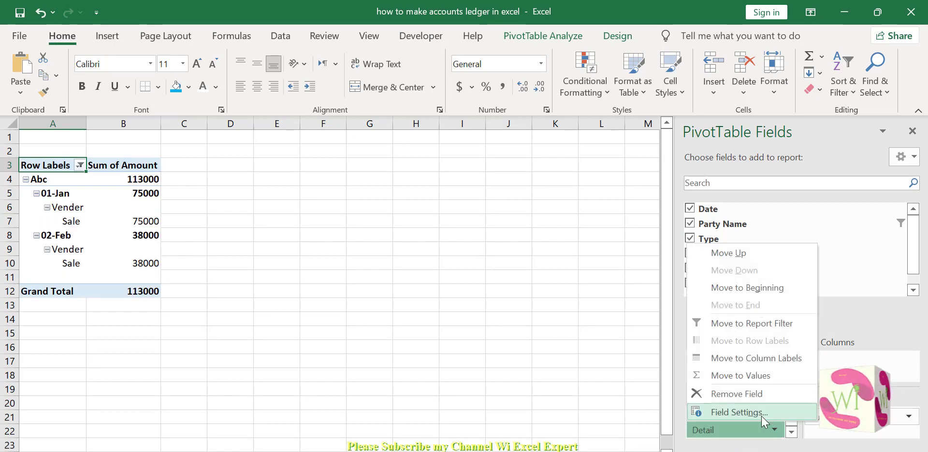
pyautogui.click(710, 411)
pyautogui.click(452, 169)
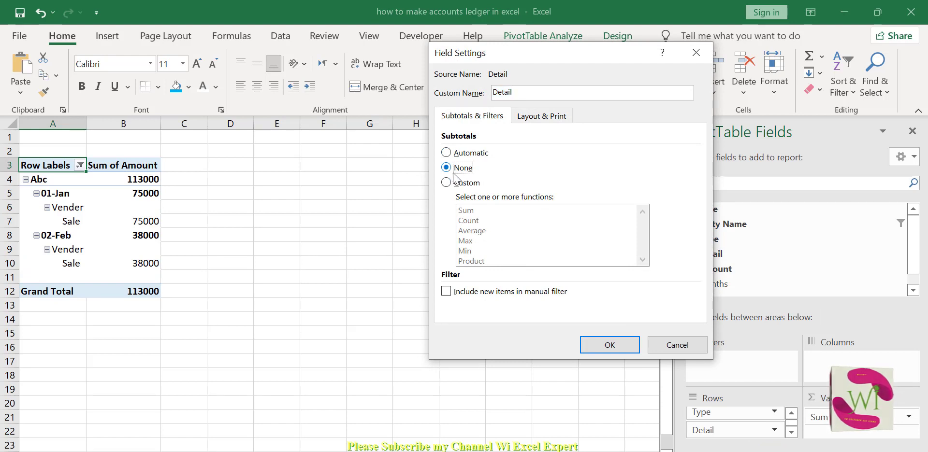
pyautogui.click(609, 345)
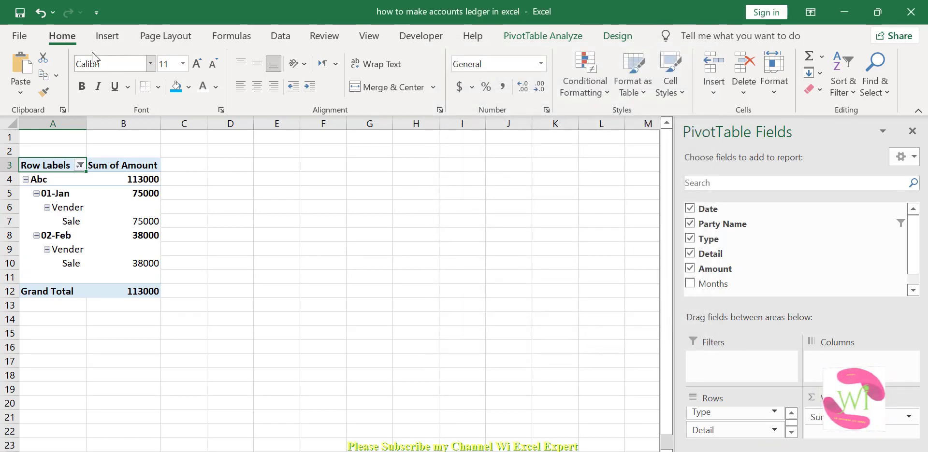
# Show the PivotTable in Tabular Form and hide its +/- expand and collapse buttons.
pyautogui.click(100, 83)
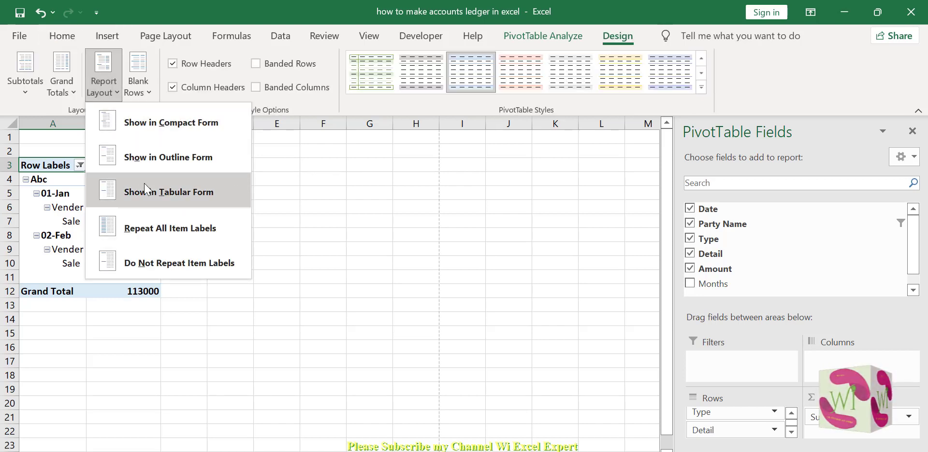
pyautogui.click(183, 193)
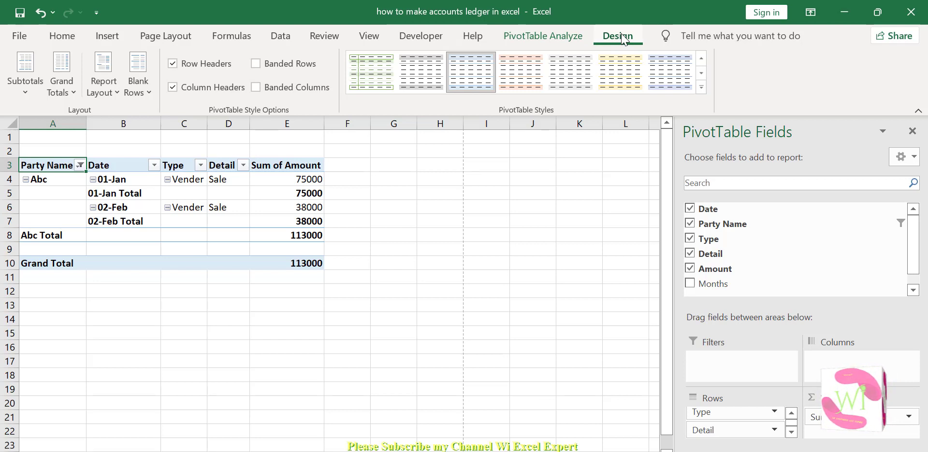
pyautogui.click(423, 39)
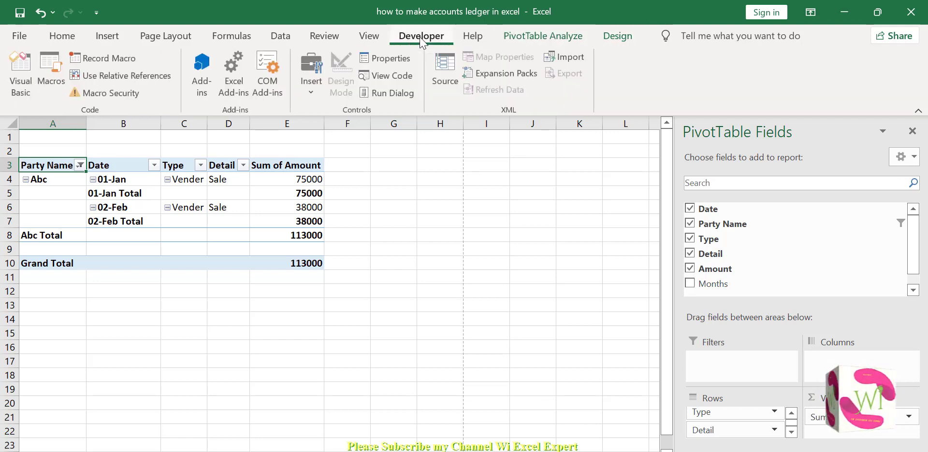
pyautogui.click(371, 39)
pyautogui.click(317, 38)
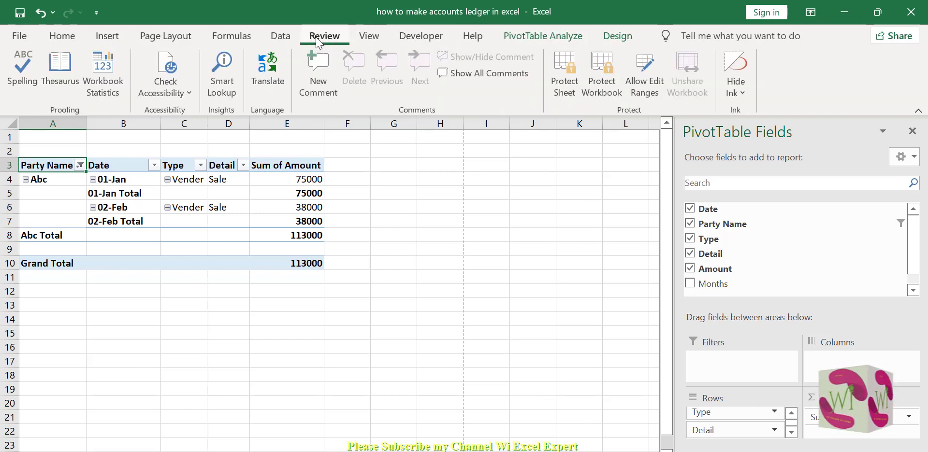
pyautogui.click(259, 225)
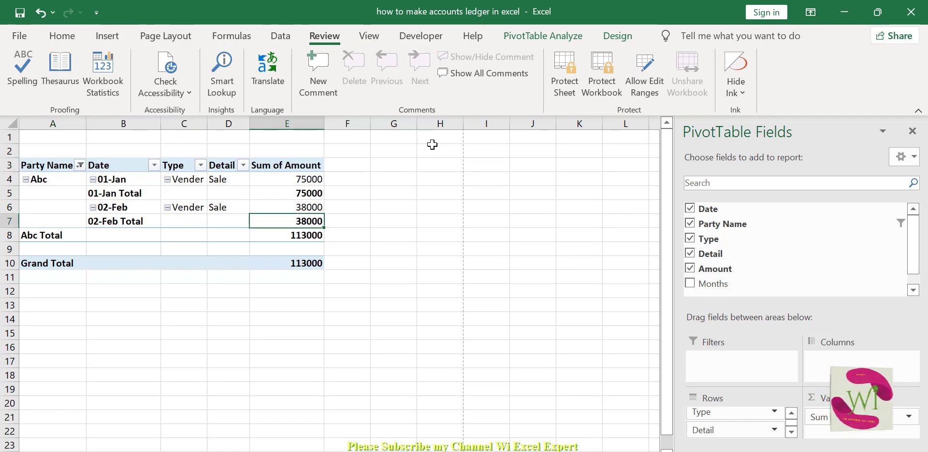
pyautogui.click(612, 38)
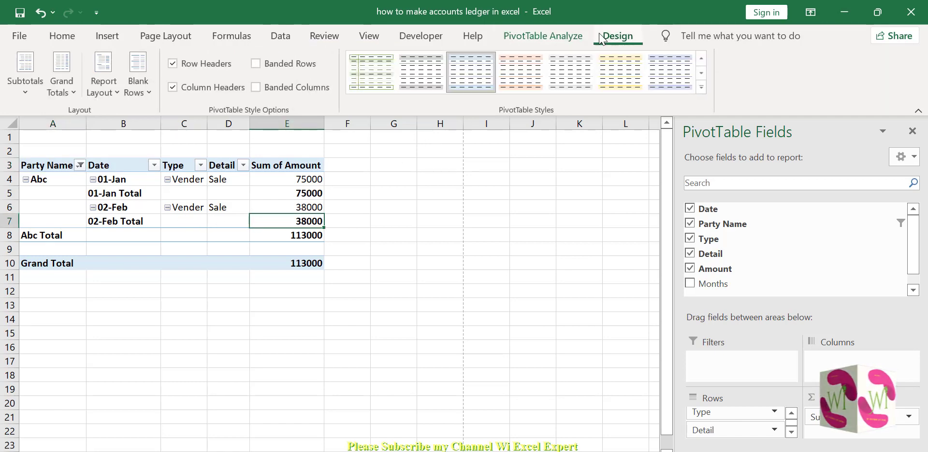
pyautogui.click(560, 37)
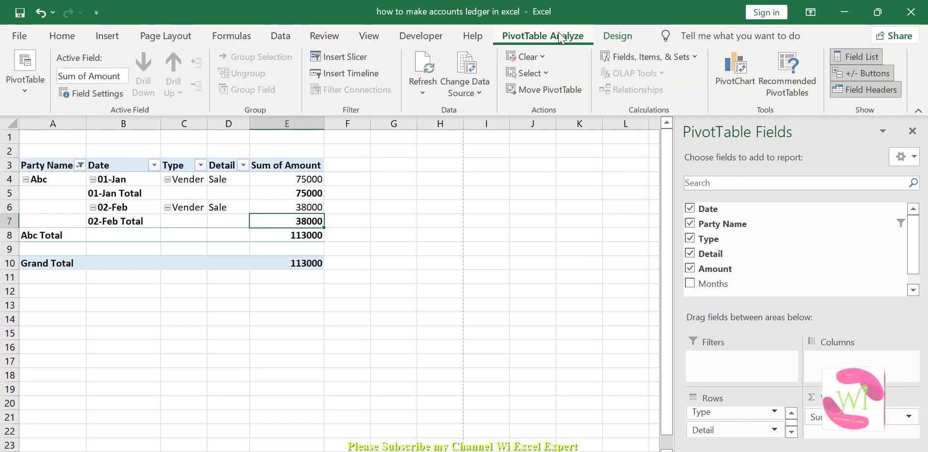
pyautogui.click(842, 73)
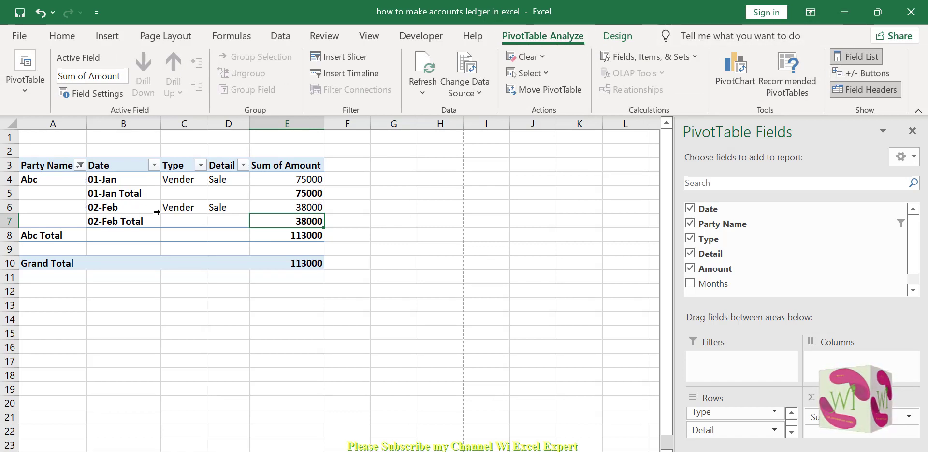
# Try the plain Light style and the blue, gold and orange Dark styles with black headers on the PivotTable.
pyautogui.moveTo(54, 166); pyautogui.dragTo(276, 263)
pyautogui.click(619, 36)
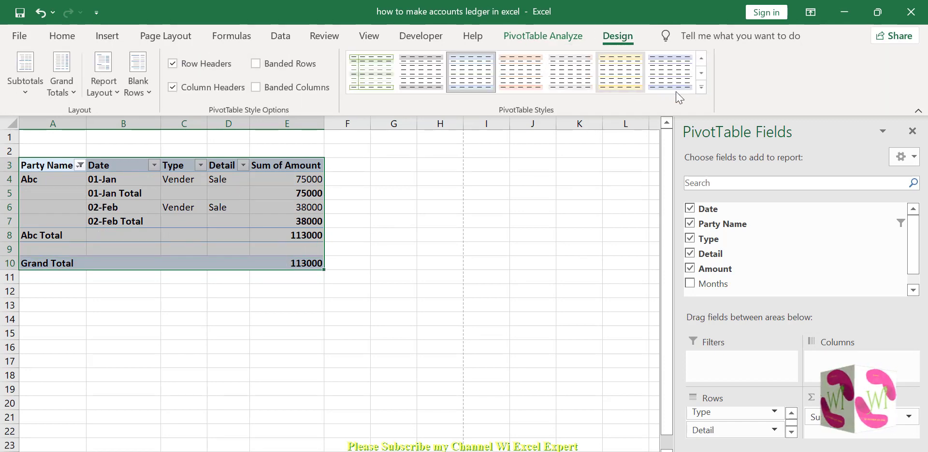
pyautogui.click(703, 95)
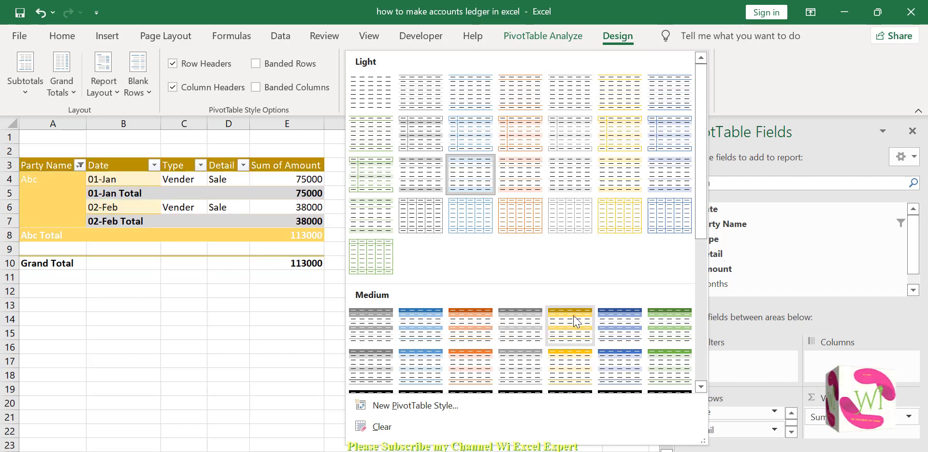
pyautogui.click(374, 93)
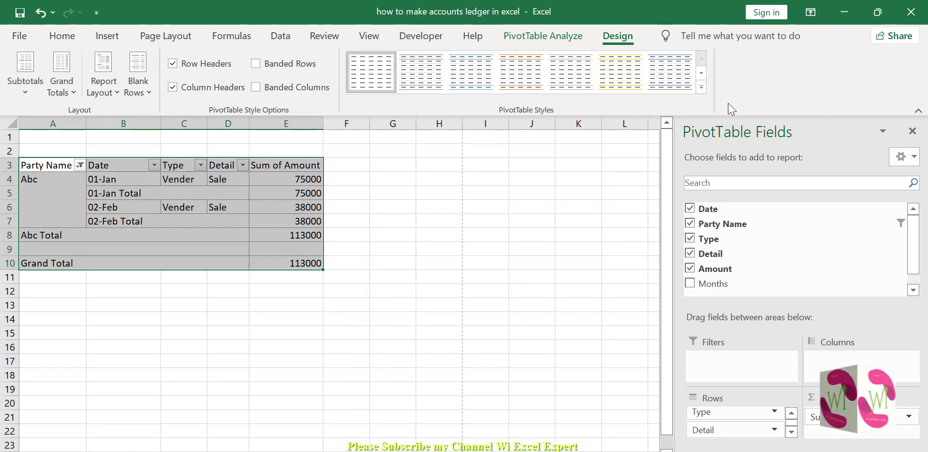
pyautogui.click(701, 88)
pyautogui.scroll(-5, 575, 269)
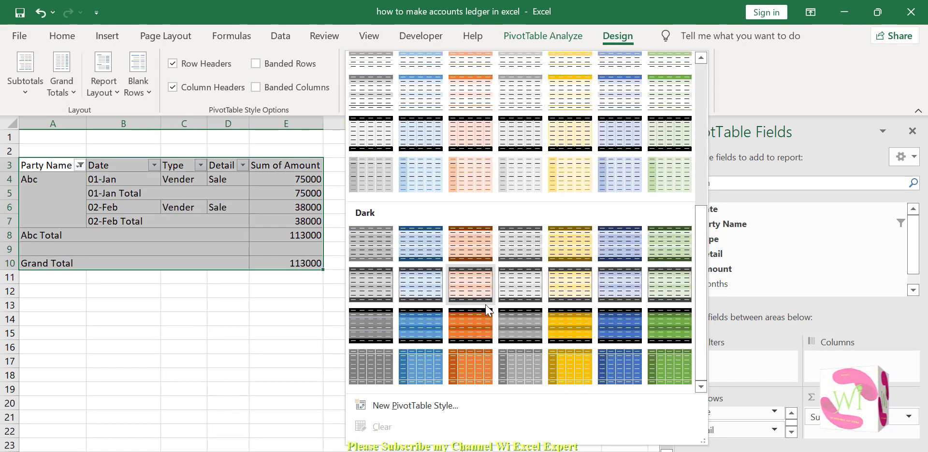
pyautogui.click(428, 328)
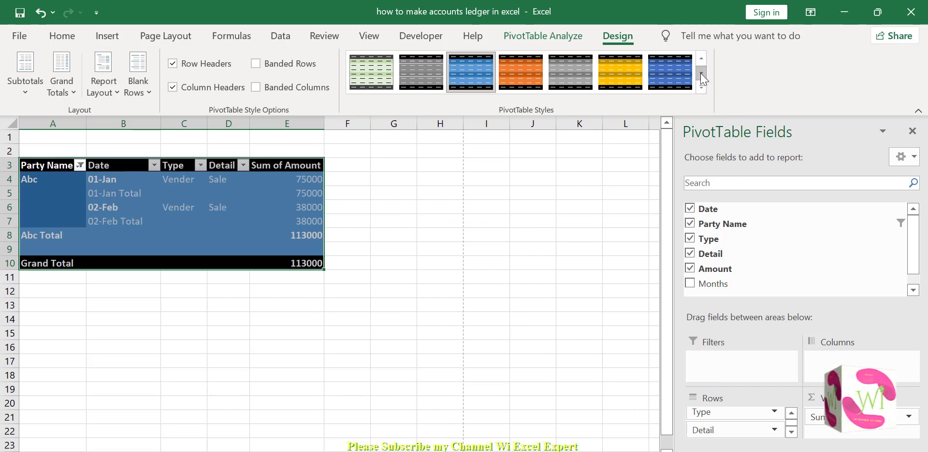
pyautogui.click(619, 69)
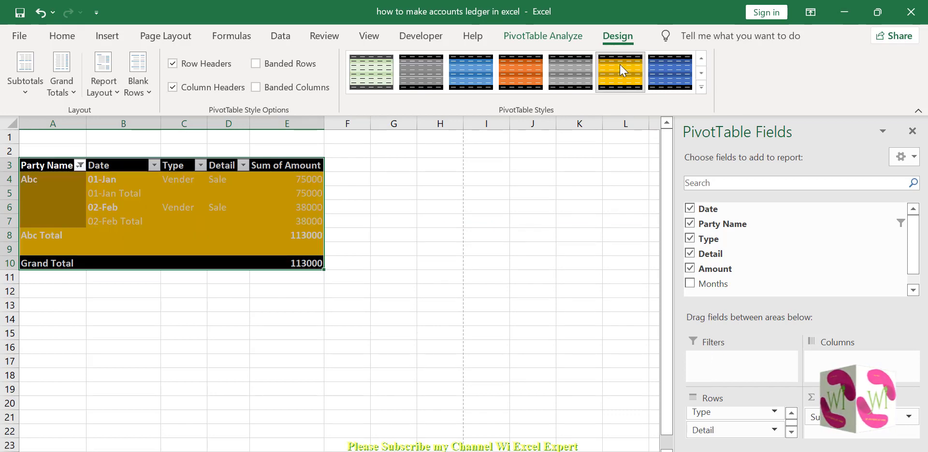
pyautogui.click(526, 68)
# Apply the Medium PivotTable style with a light blue header and turn grand totals off for rows and columns.
pyautogui.click(700, 87)
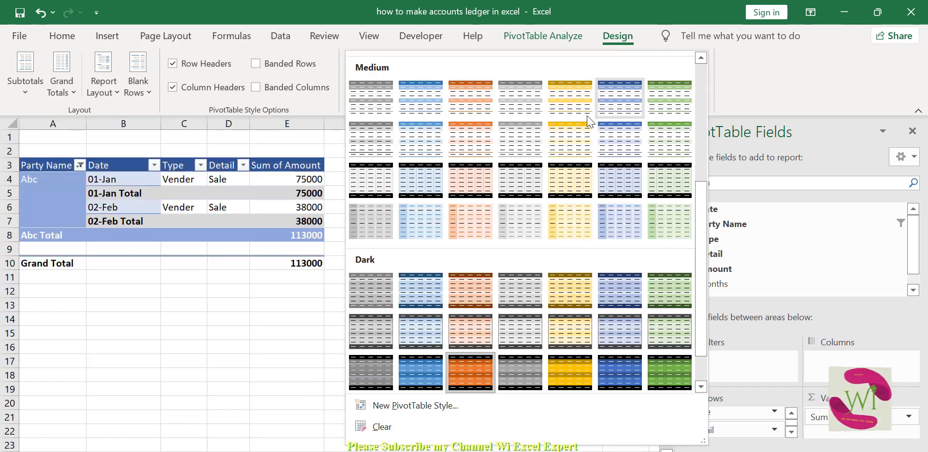
pyautogui.click(416, 139)
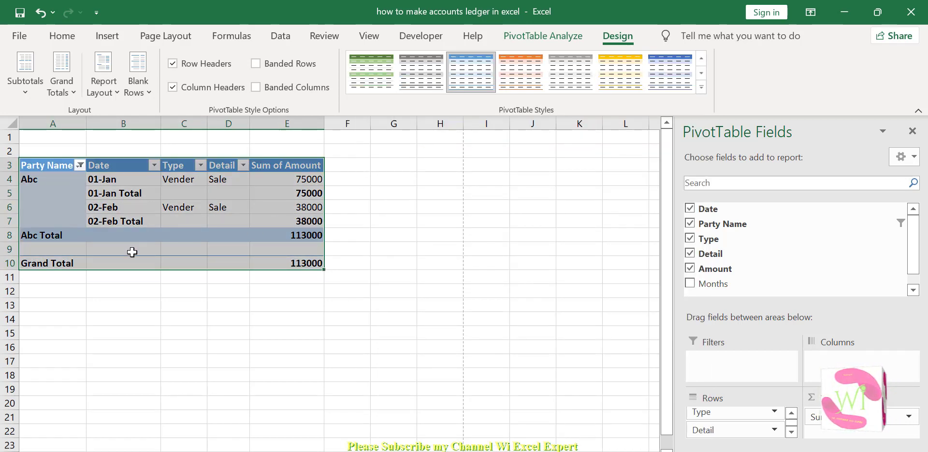
pyautogui.click(61, 78)
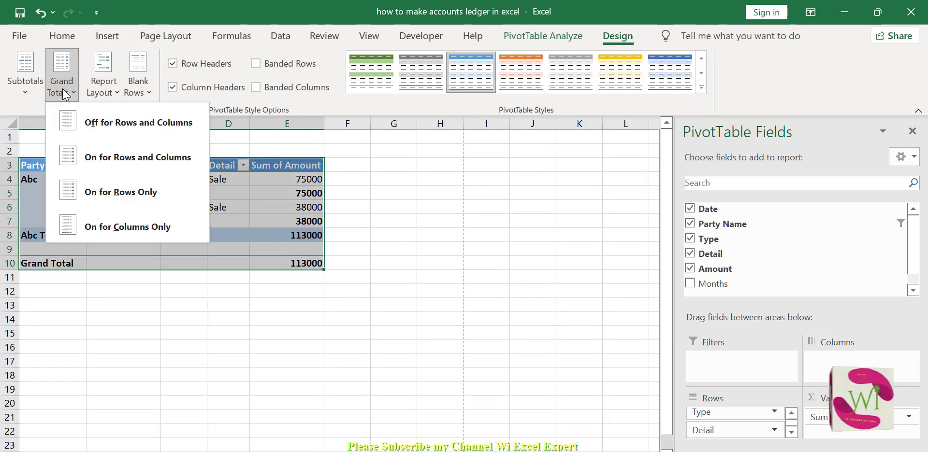
pyautogui.click(73, 118)
pyautogui.click(112, 249)
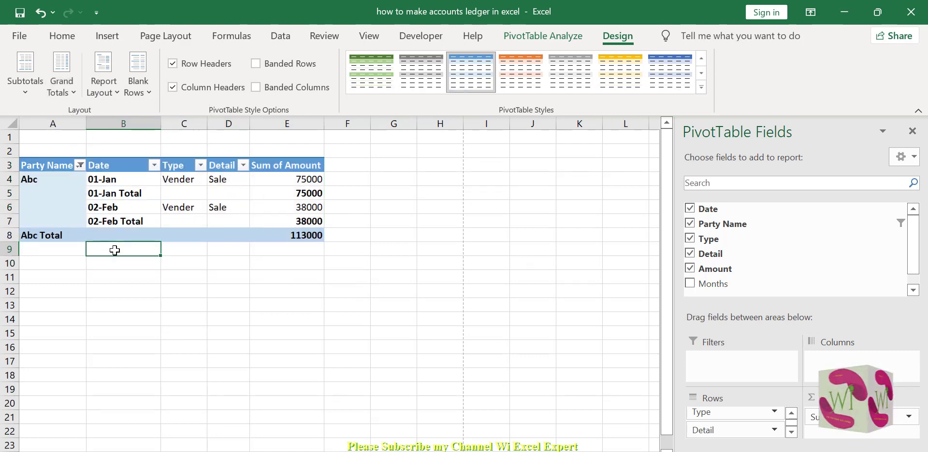
# Copy the Abc PivotTable range A3:E8 to cell A1 of the blank sheet and fit column A to its contents.
pyautogui.moveTo(34, 165); pyautogui.dragTo(286, 234)
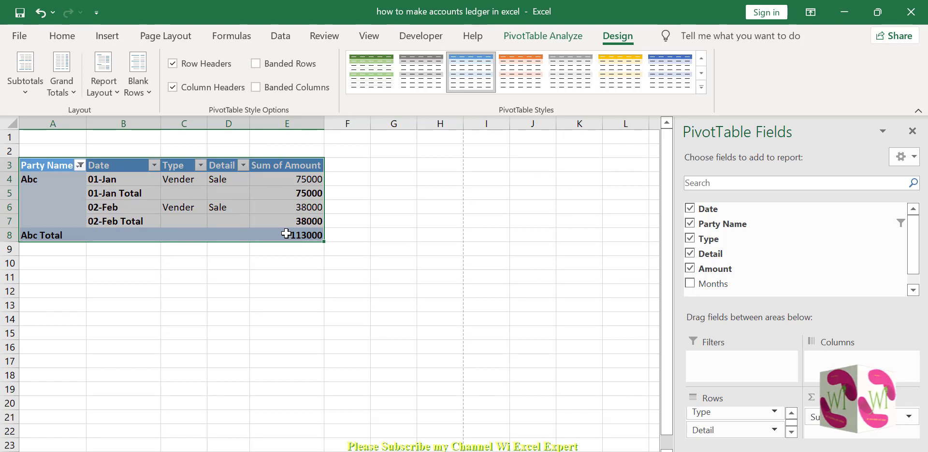
pyautogui.hotkey('ctrl', 'c')
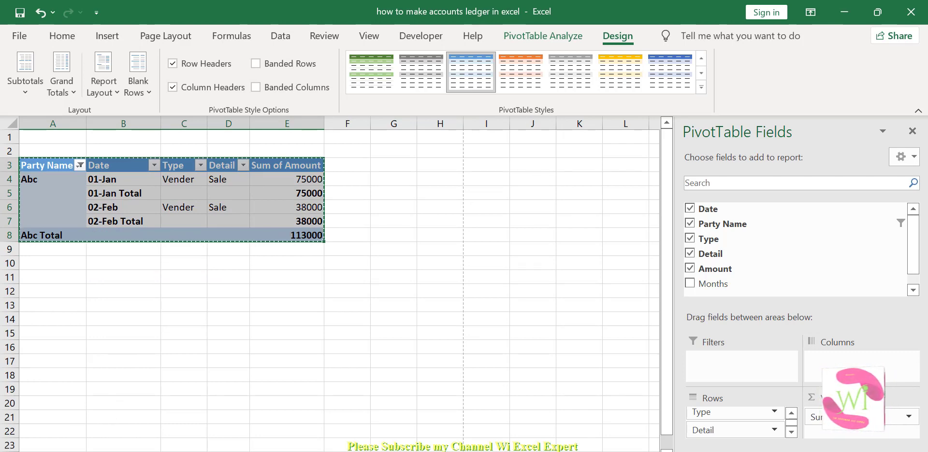
pyautogui.click(193, 451)
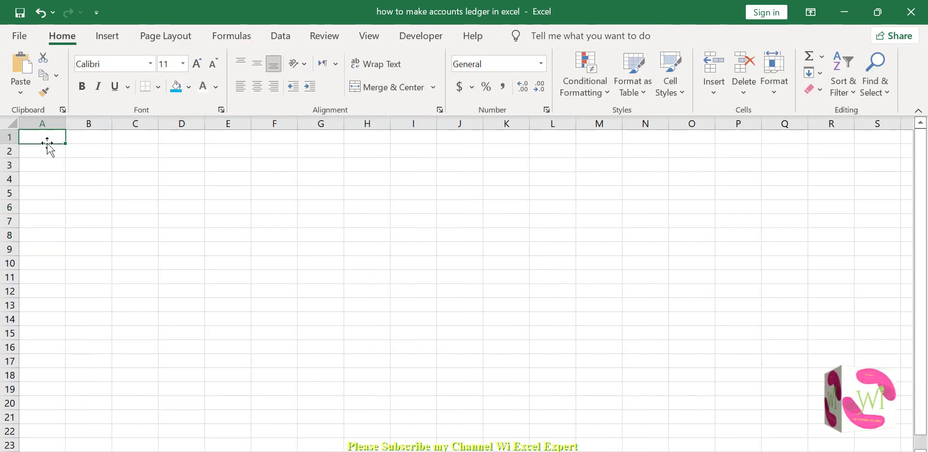
pyautogui.hotkey('ctrl', 'v')
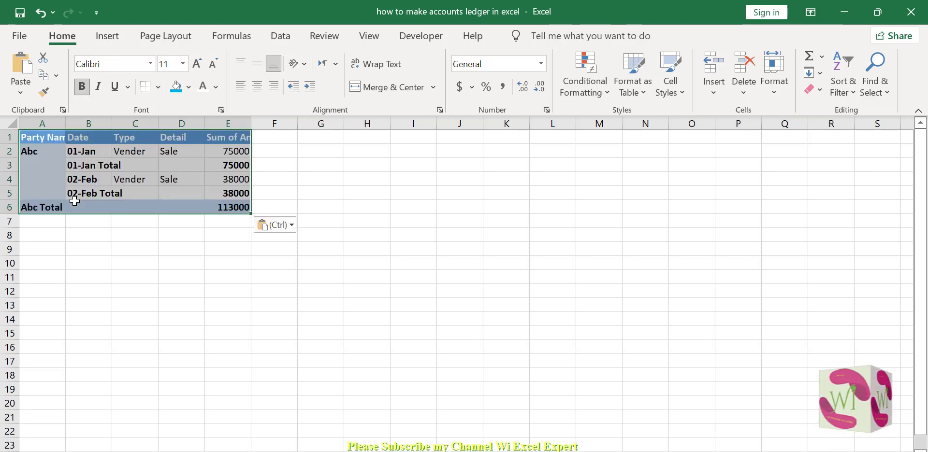
pyautogui.doubleClick(65, 123)
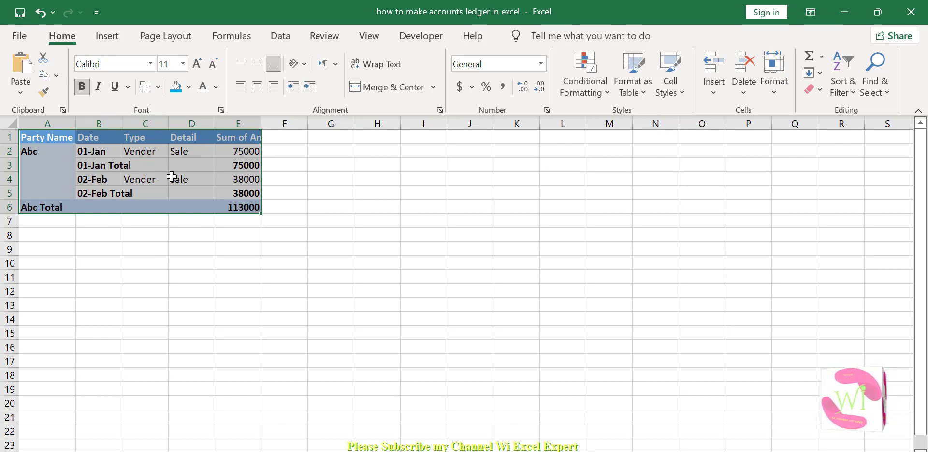
pyautogui.click(174, 193)
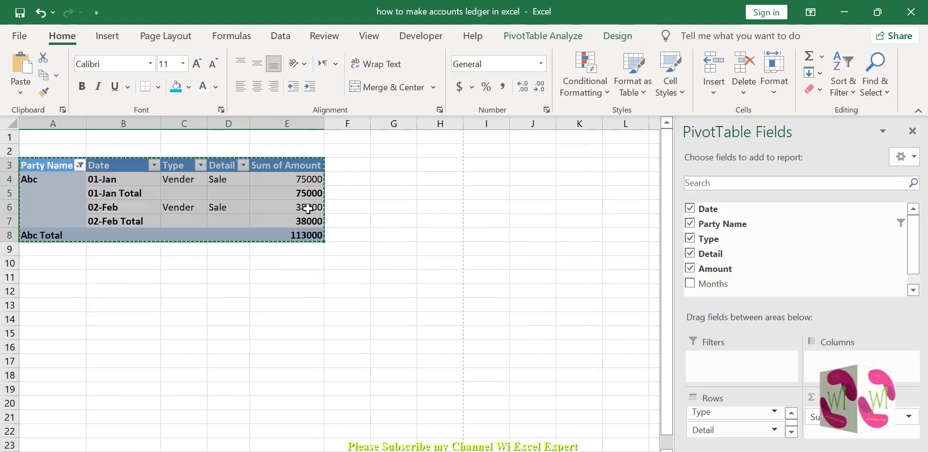
# Filter the source PivotTable's Party Name field to show only Wi Excel.
pyautogui.click(896, 222)
pyautogui.click(528, 346)
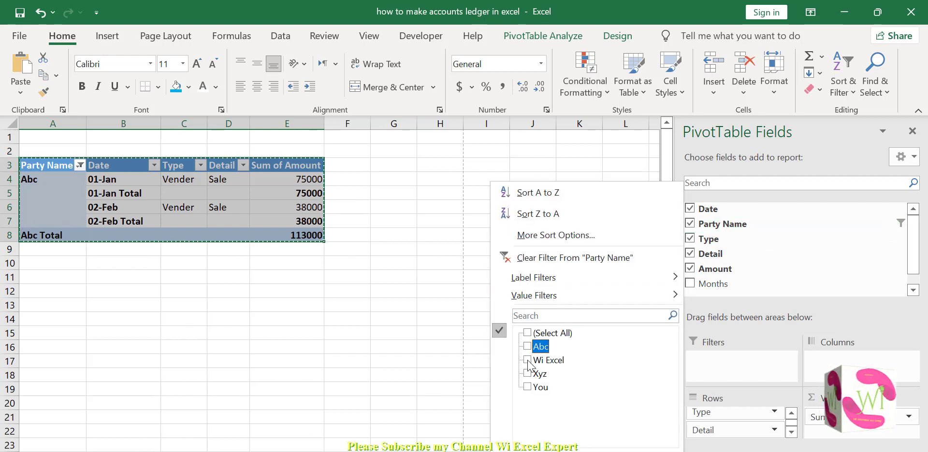
pyautogui.click(527, 359)
pyautogui.press('Return')
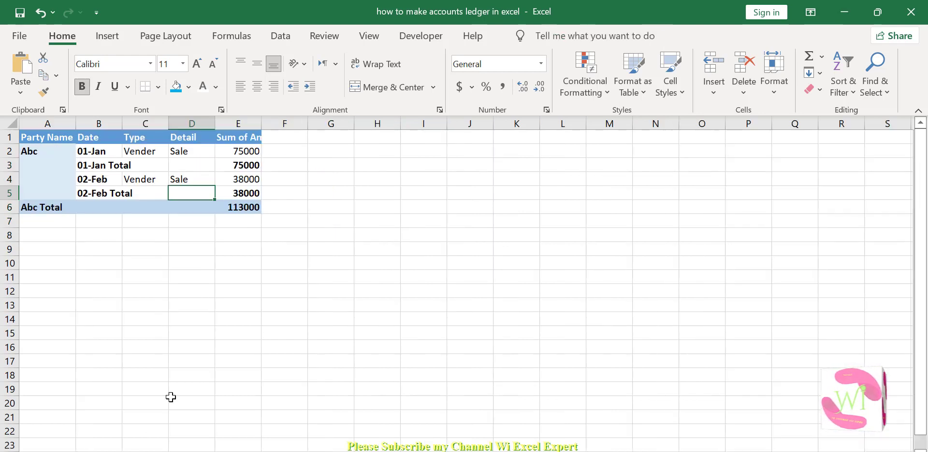
# Paste the Wi Excel PivotTable at G1 of the ledger sheet and widen columns E and G to show their headers.
pyautogui.click(329, 138)
pyautogui.hotkey('ctrl', 'v')
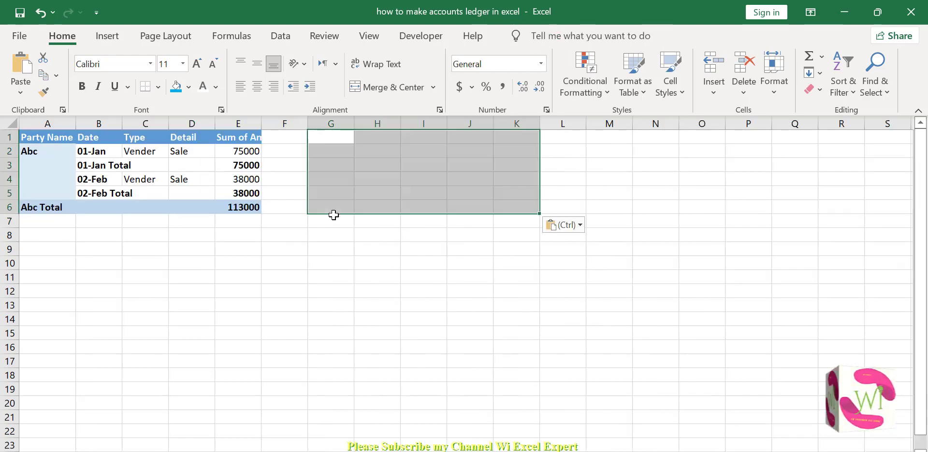
pyautogui.moveTo(264, 123); pyautogui.dragTo(285, 124)
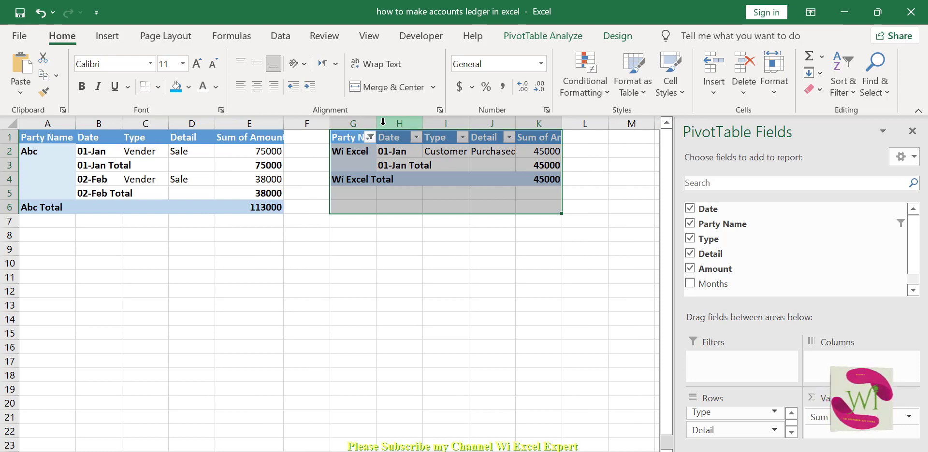
pyautogui.moveTo(375, 125); pyautogui.dragTo(407, 123)
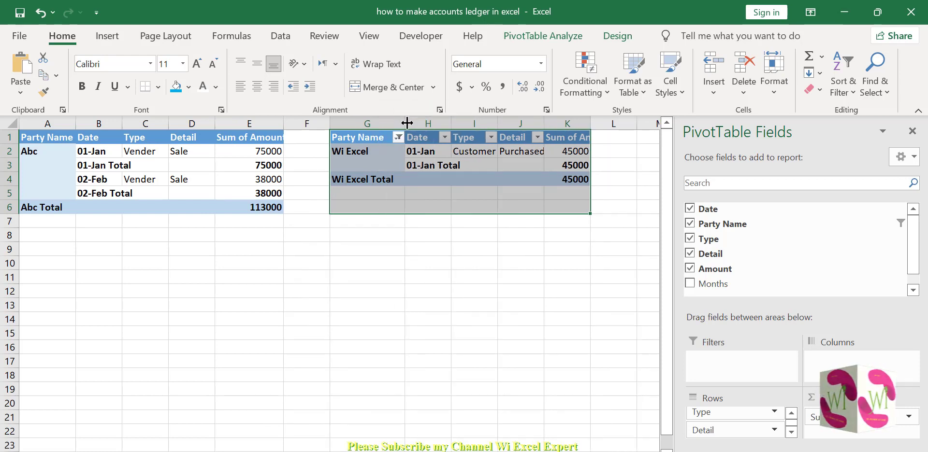
pyautogui.click(411, 207)
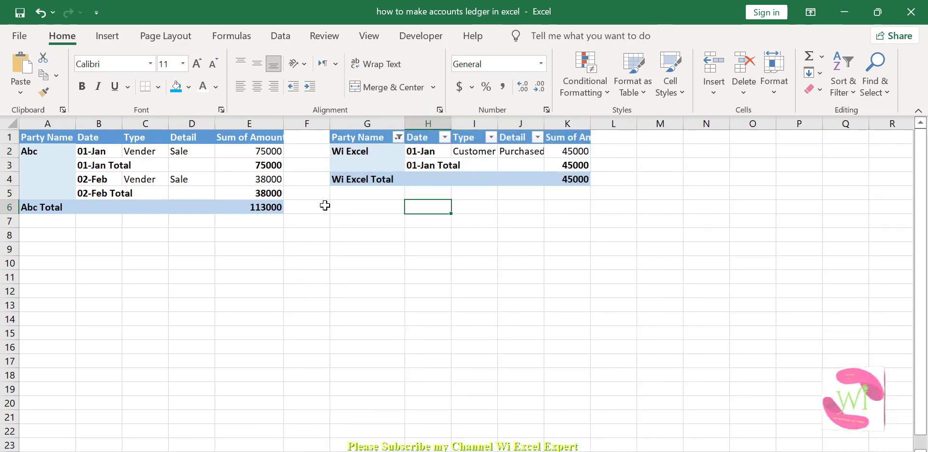
# Shorten the header in E1 of the Abc ledger to Amount and narrow column E to match.
pyautogui.doubleClick(268, 138)
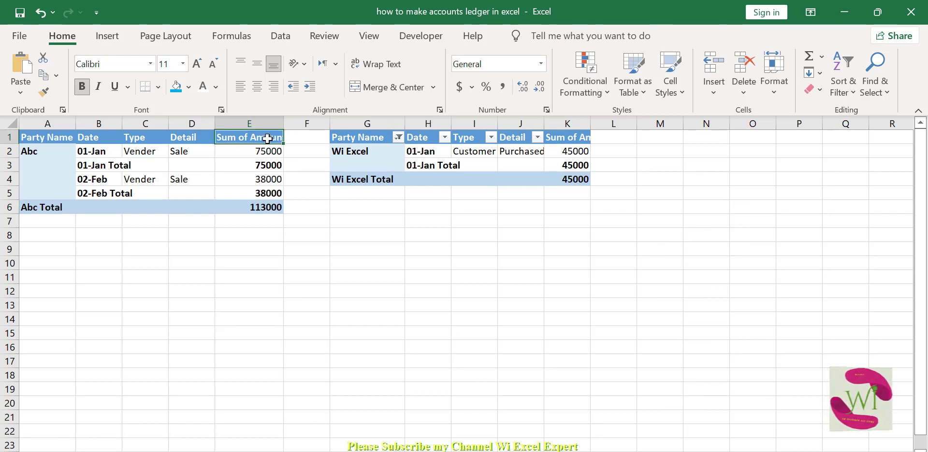
pyautogui.tripleClick(241, 139)
pyautogui.click(251, 138)
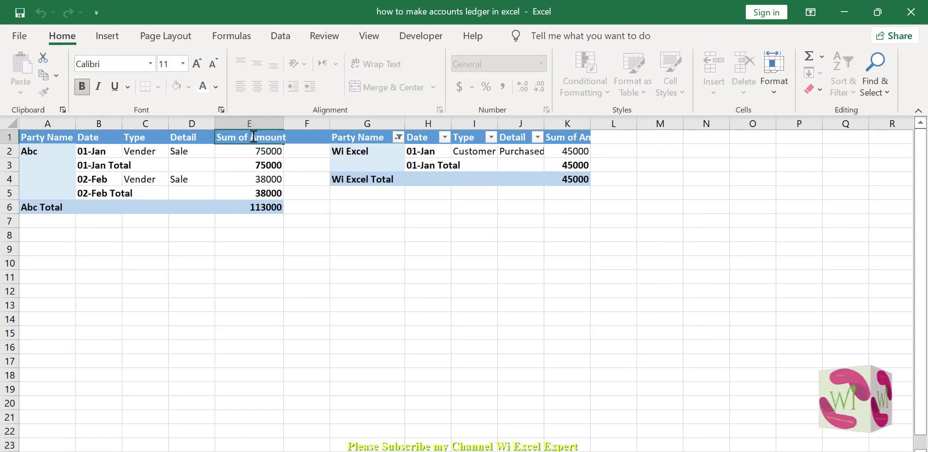
pyautogui.moveTo(249, 138); pyautogui.dragTo(218, 141)
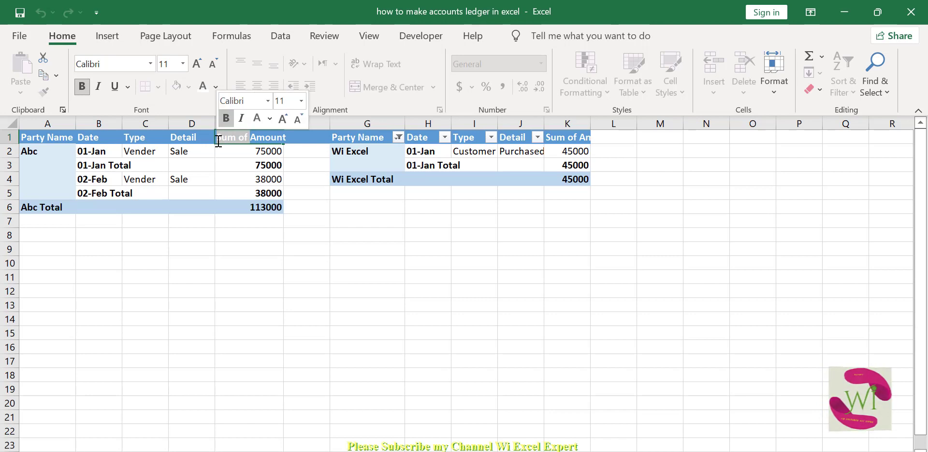
pyautogui.press('BackSpace')
pyautogui.click(253, 236)
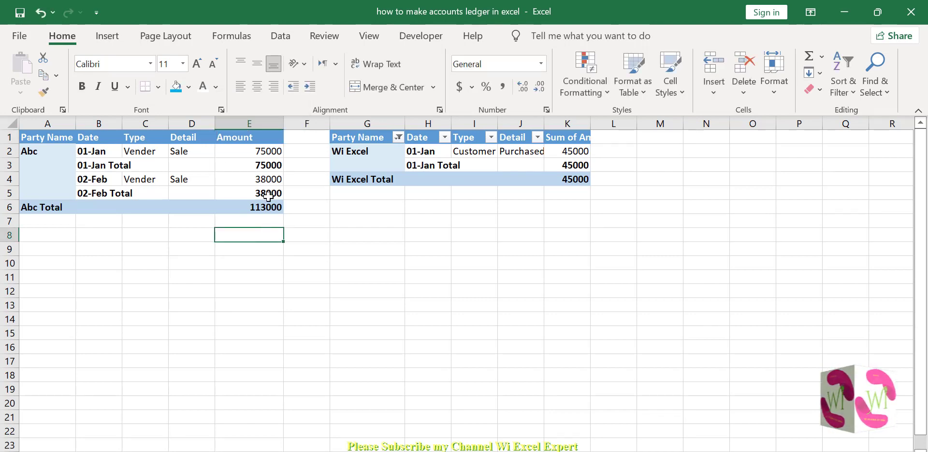
pyautogui.click(261, 138)
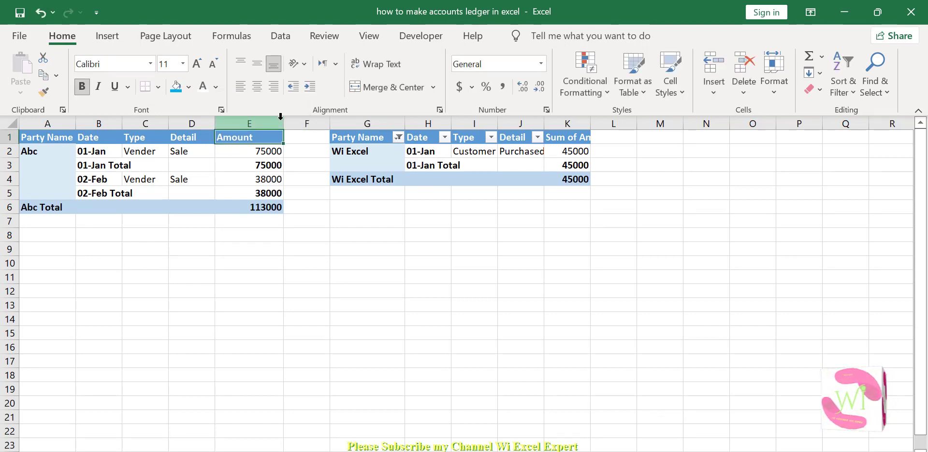
pyautogui.moveTo(284, 123); pyautogui.dragTo(256, 124)
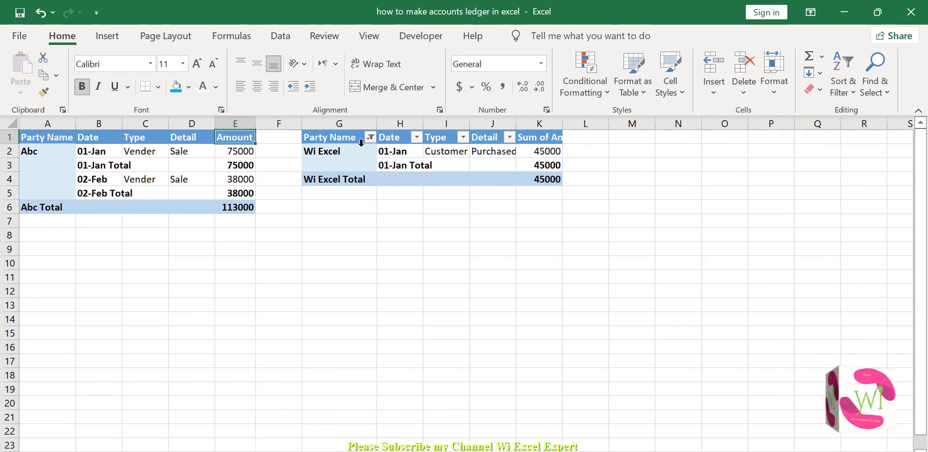
# Try to rename the Wi Excel PivotTable's value field from Sum of Amount to Amount.
pyautogui.doubleClick(537, 135)
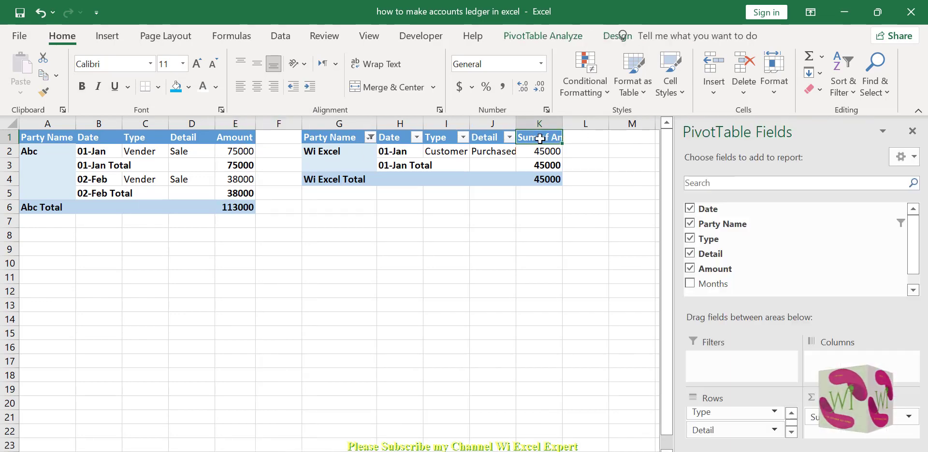
pyautogui.click(526, 131)
pyautogui.press('BackSpace')
pyautogui.press('BackSpace')
pyautogui.press('BackSpace')
pyautogui.press('BackSpace')
pyautogui.press('BackSpace')
pyautogui.press('BackSpace')
pyautogui.press('BackSpace')
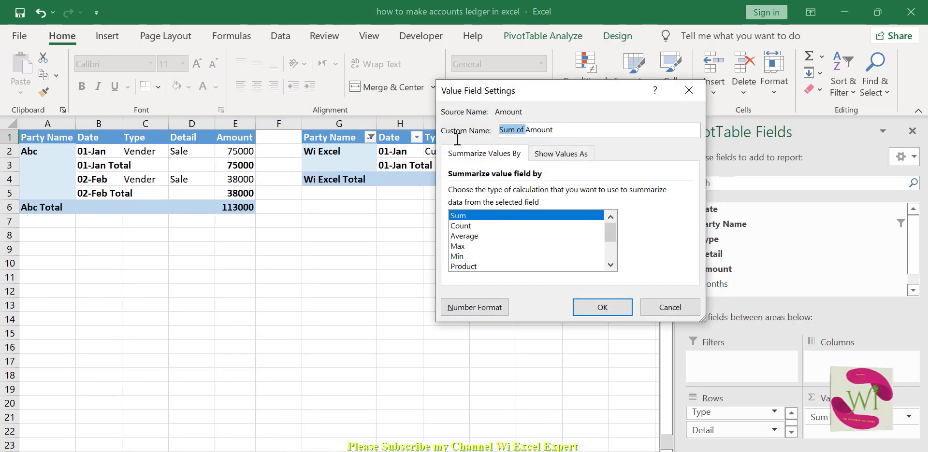
pyautogui.click(599, 306)
pyautogui.click(472, 292)
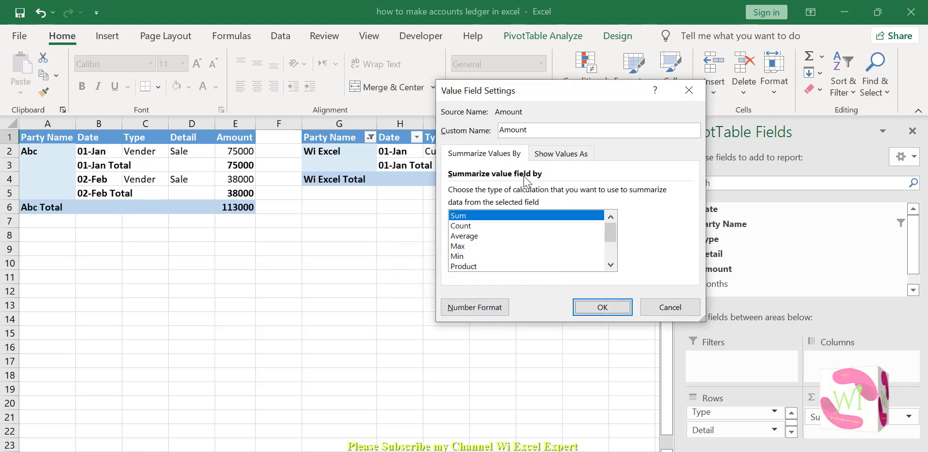
pyautogui.click(541, 129)
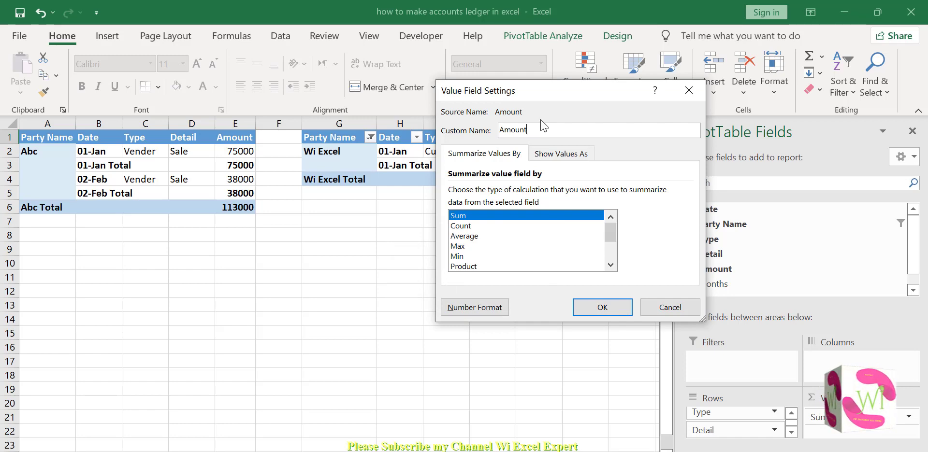
pyautogui.click(670, 307)
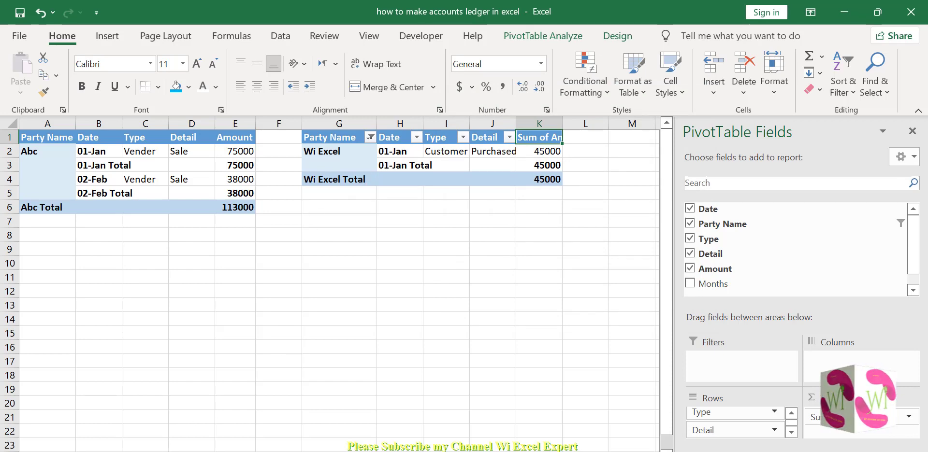
# Filter the source PivotTable's Party Name field to show only Xyz.
pyautogui.hotkey('ctrl', 'pageup')
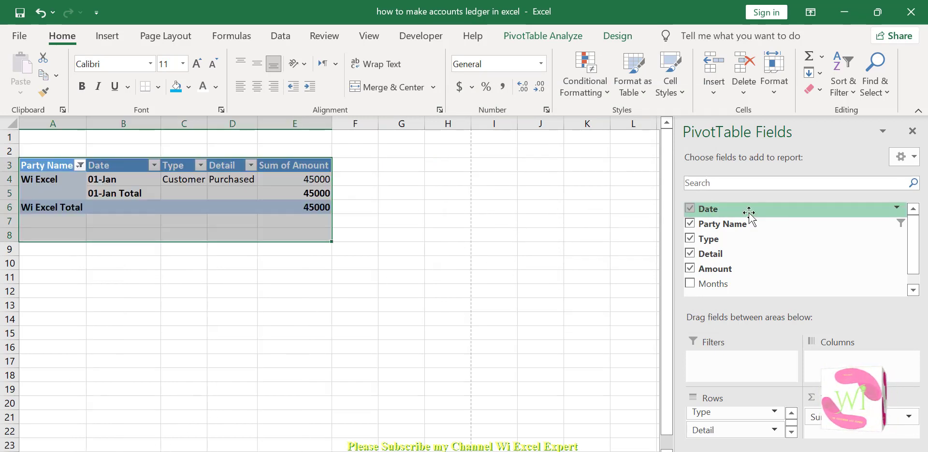
pyautogui.click(896, 224)
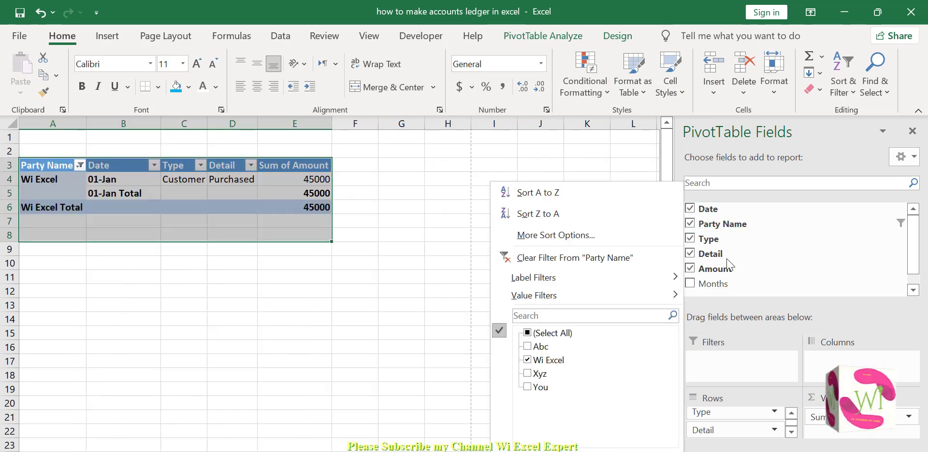
pyautogui.click(527, 361)
pyautogui.click(526, 374)
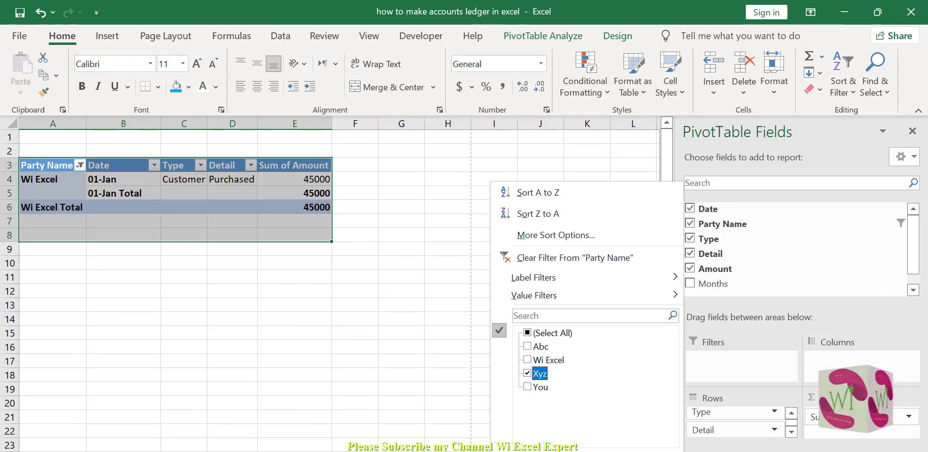
pyautogui.press('Return')
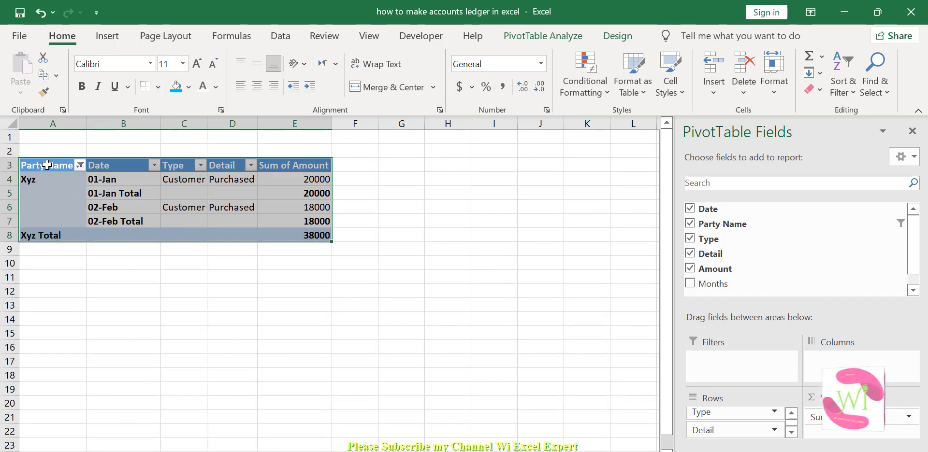
# Copy the Xyz PivotTable range A3:E8 to cell A8 of the ledger sheet, below the Abc ledger.
pyautogui.moveTo(47, 165); pyautogui.dragTo(298, 234)
pyautogui.hotkey('ctrl', 'c')
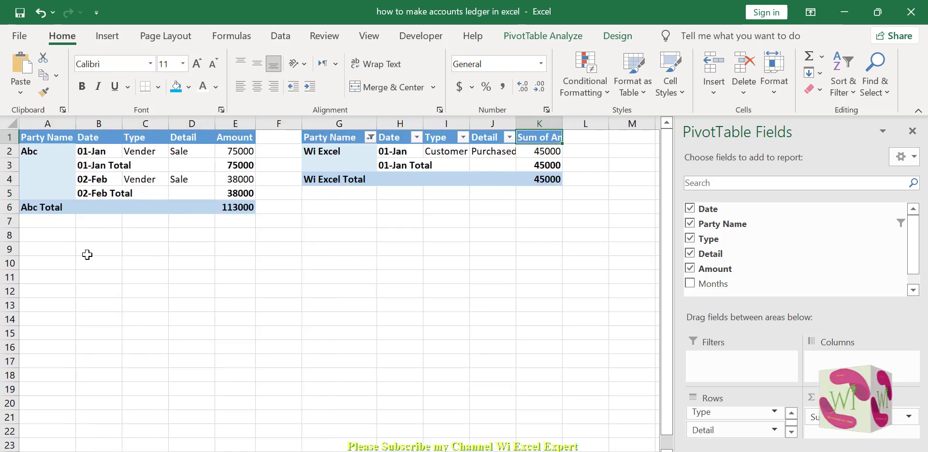
pyautogui.click(48, 237)
pyautogui.hotkey('ctrl', 'v')
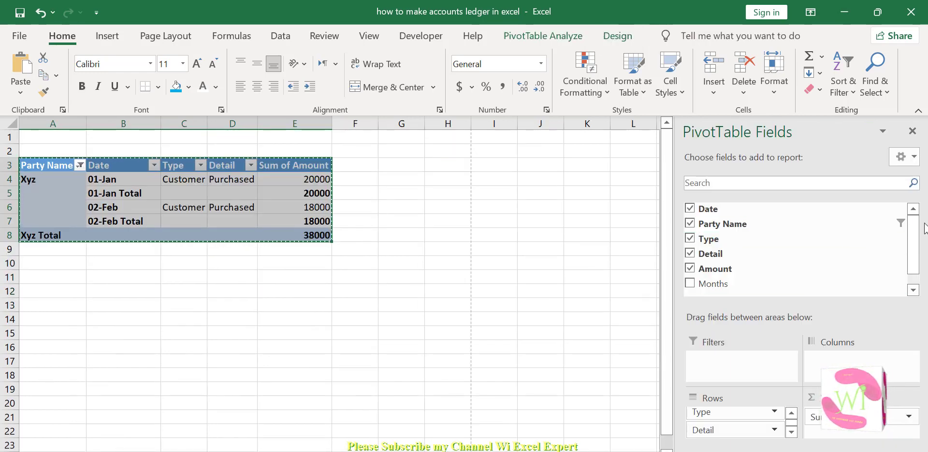
# Filter the source PivotTable's Party Name field to show only You.
pyautogui.click(897, 223)
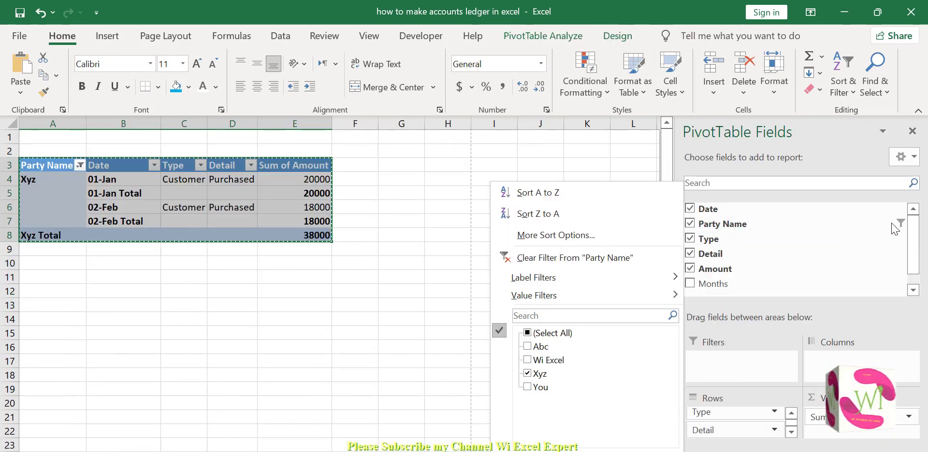
pyautogui.click(525, 373)
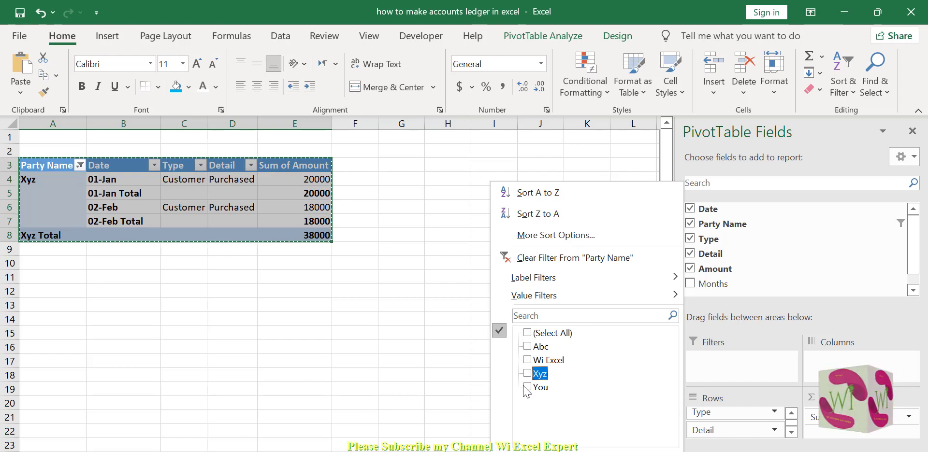
pyautogui.click(527, 387)
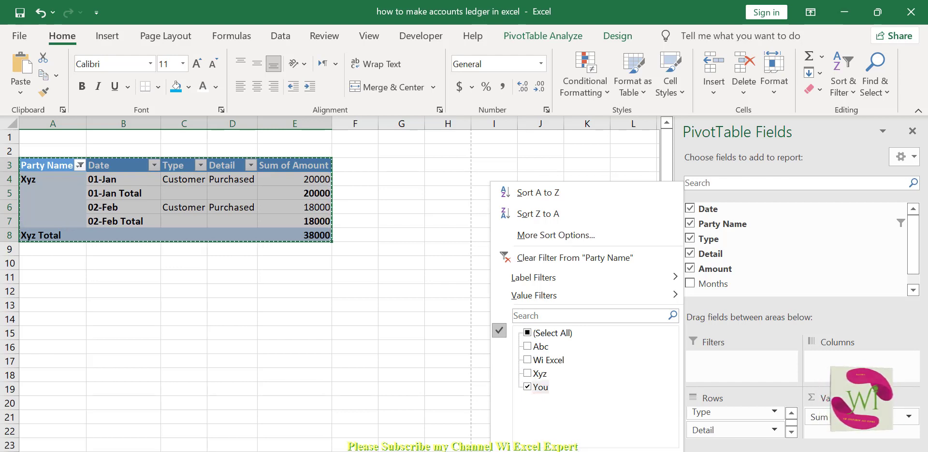
pyautogui.press('Return')
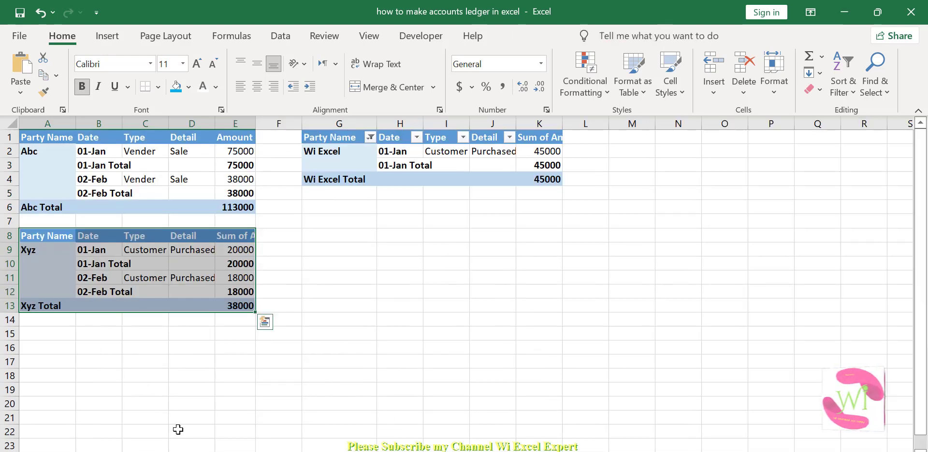
# Paste the You PivotTable at G8 of the ledger sheet and widen column K to show the full header.
pyautogui.click(331, 235)
pyautogui.hotkey('ctrl', 'v')
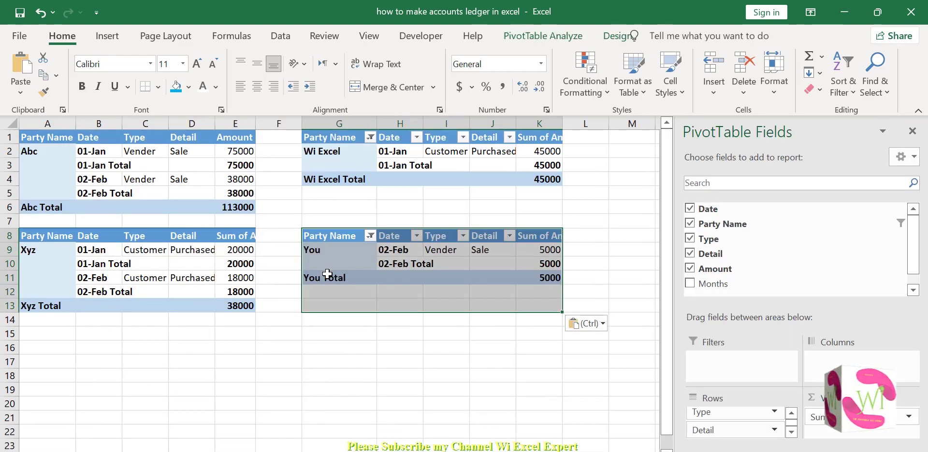
pyautogui.moveTo(560, 122); pyautogui.dragTo(597, 127)
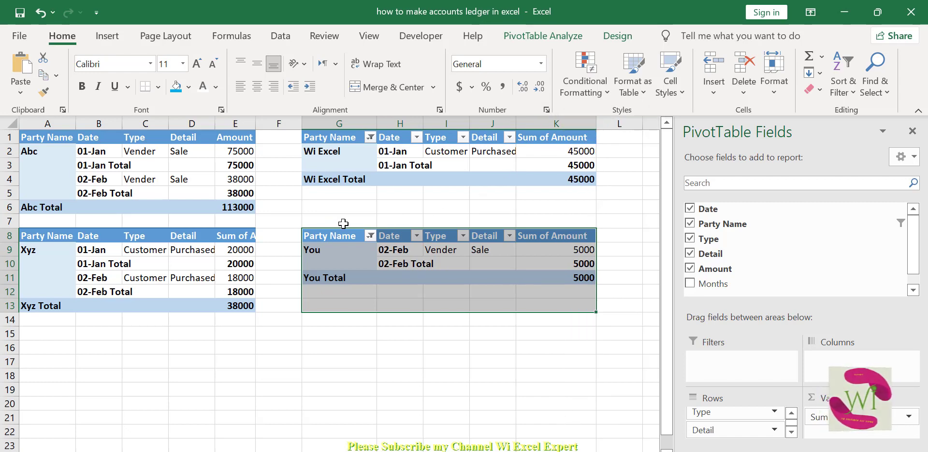
# Close the PivotTable Fields pane on the ledger sheet and hide the sheet's gridlines.
pyautogui.click(288, 195)
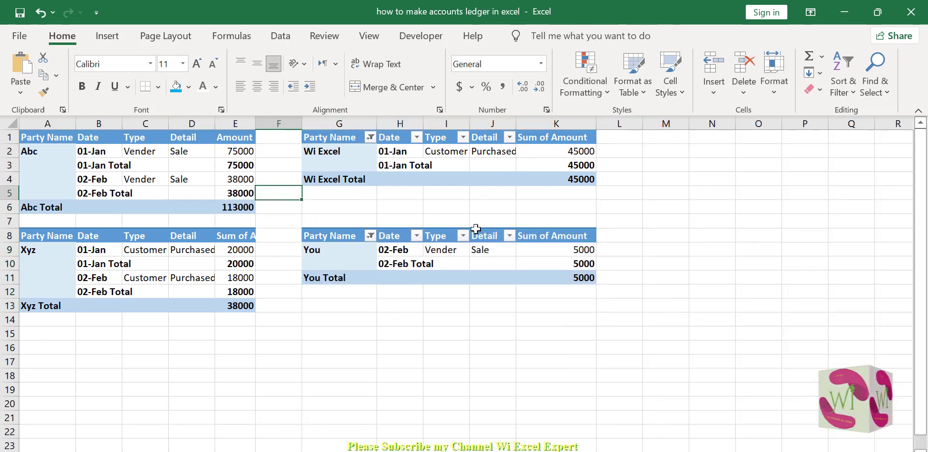
pyautogui.click(333, 166)
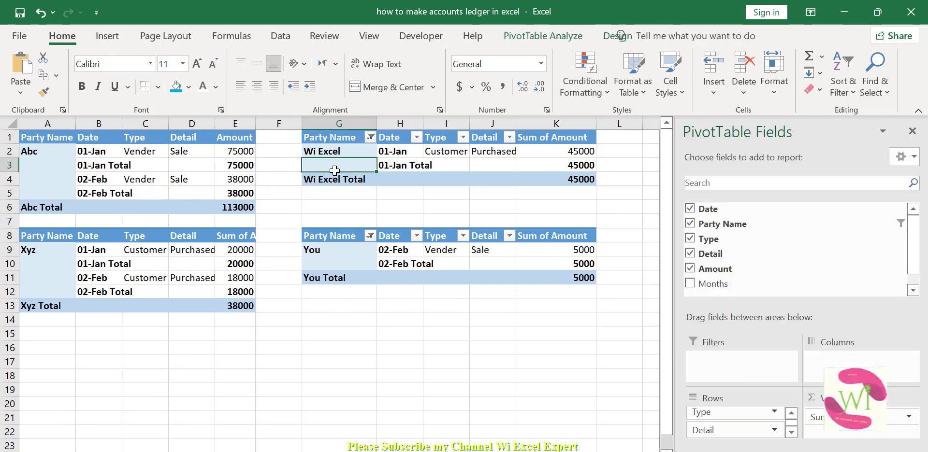
pyautogui.click(911, 131)
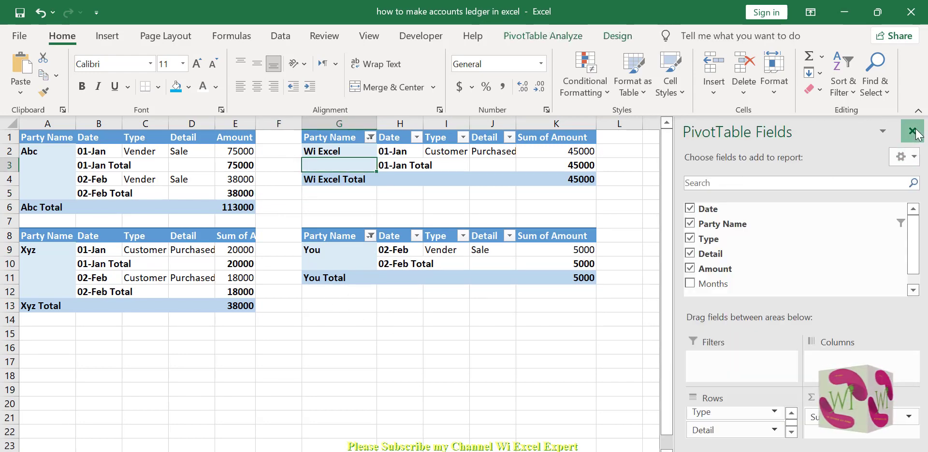
pyautogui.click(669, 282)
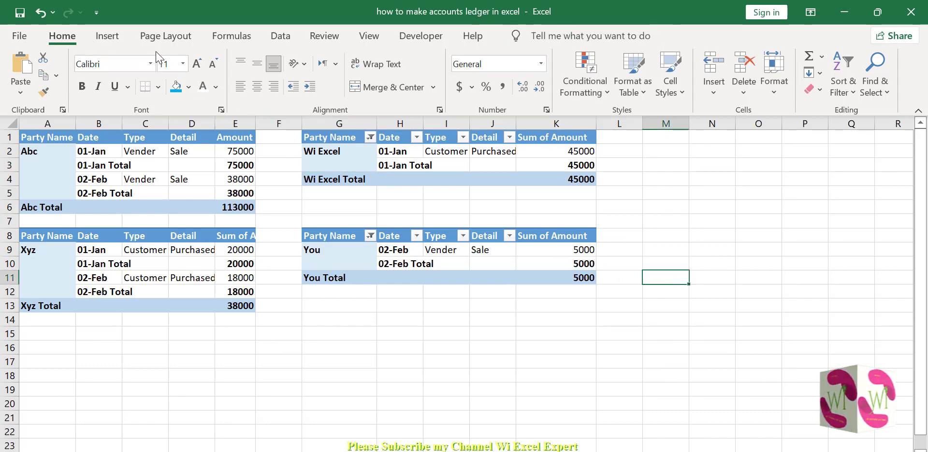
pyautogui.click(162, 36)
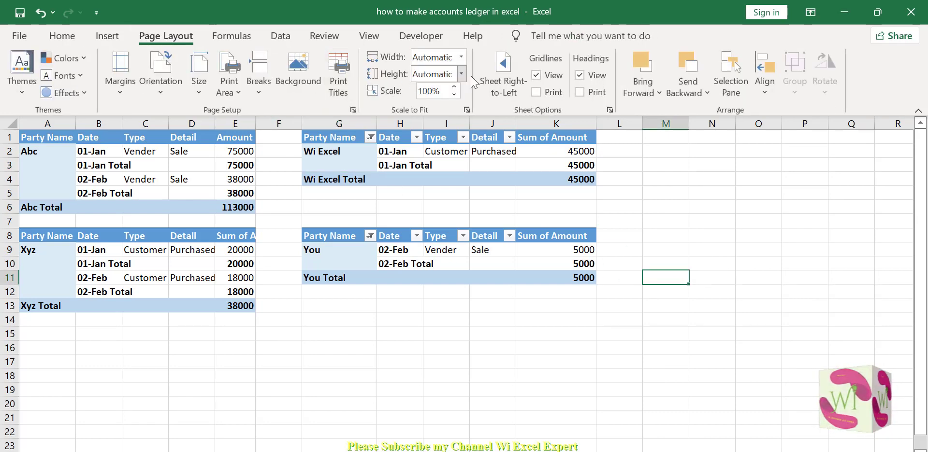
pyautogui.click(542, 75)
pyautogui.click(316, 333)
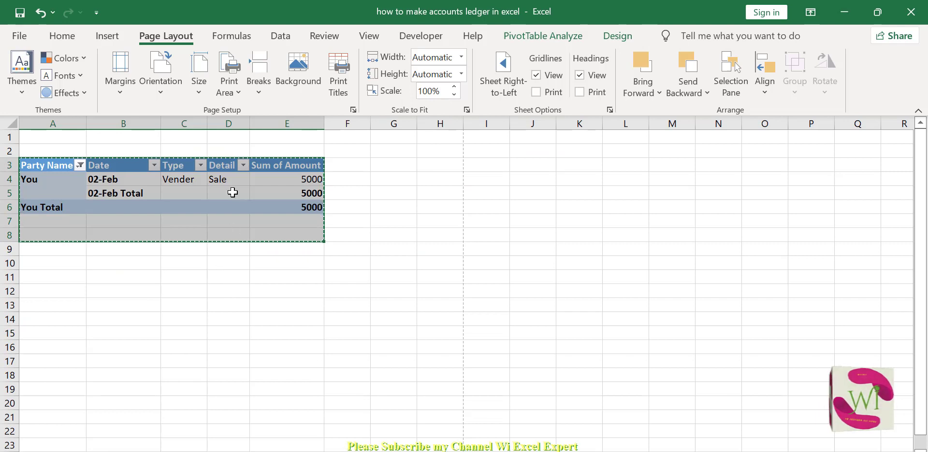
# Show the source PivotTable's field list and reset the Party Name filter to include all parties.
pyautogui.click(233, 193)
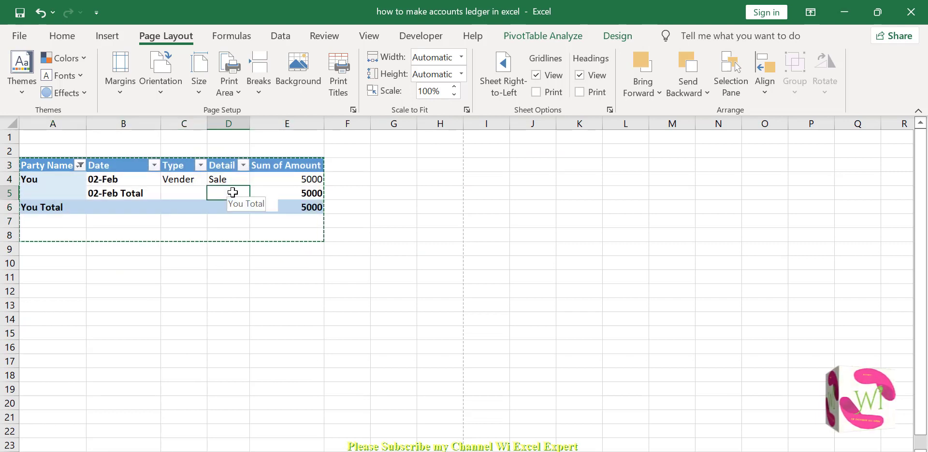
pyautogui.rightClick(172, 204)
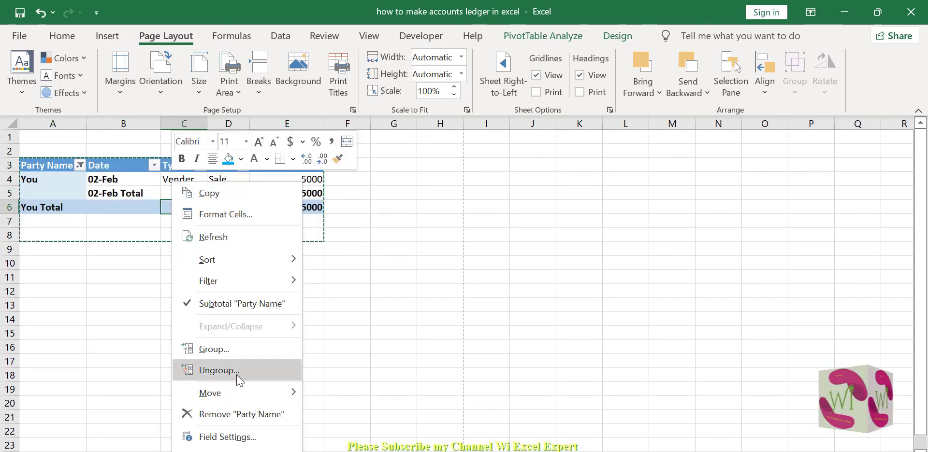
pyautogui.click(237, 451)
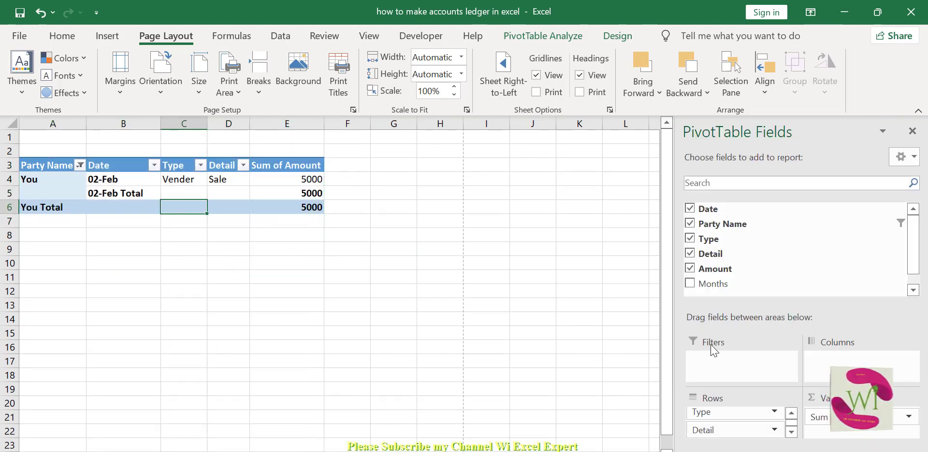
pyautogui.click(897, 223)
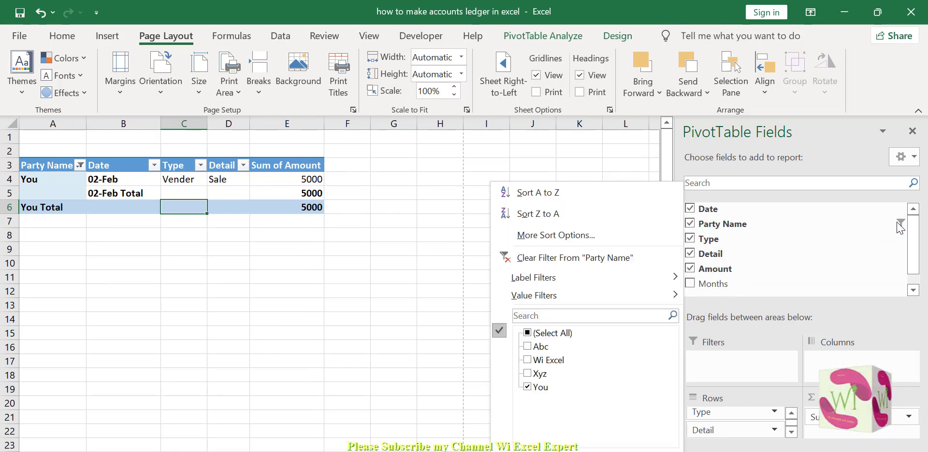
pyautogui.click(527, 333)
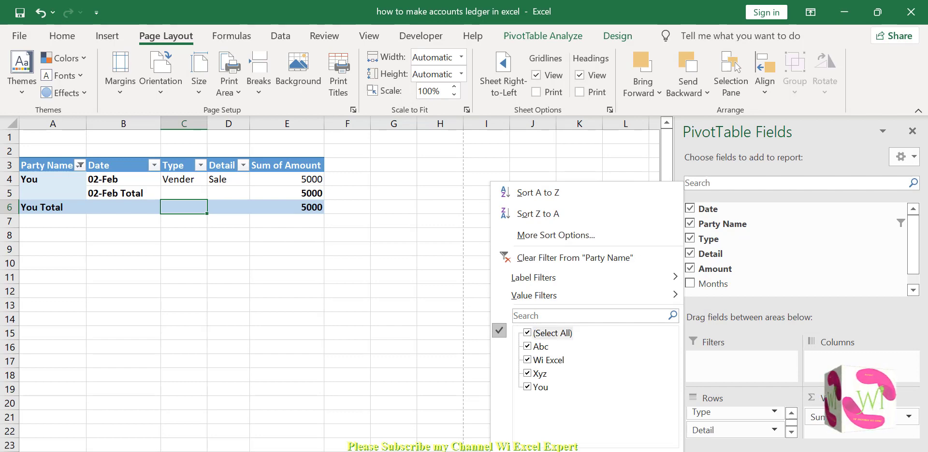
pyautogui.click(580, 449)
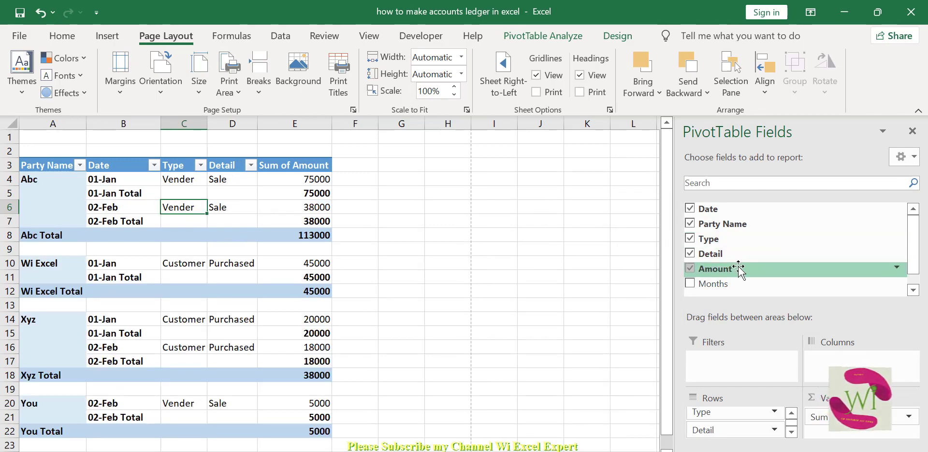
# Add the Months field to the source PivotTable and remove it again.
pyautogui.click(689, 283)
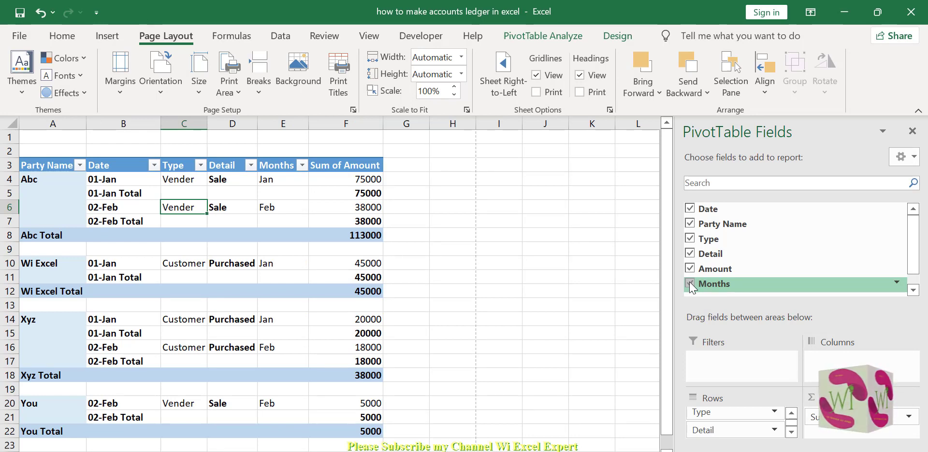
pyautogui.click(689, 283)
pyautogui.scroll(-1, 784, 284)
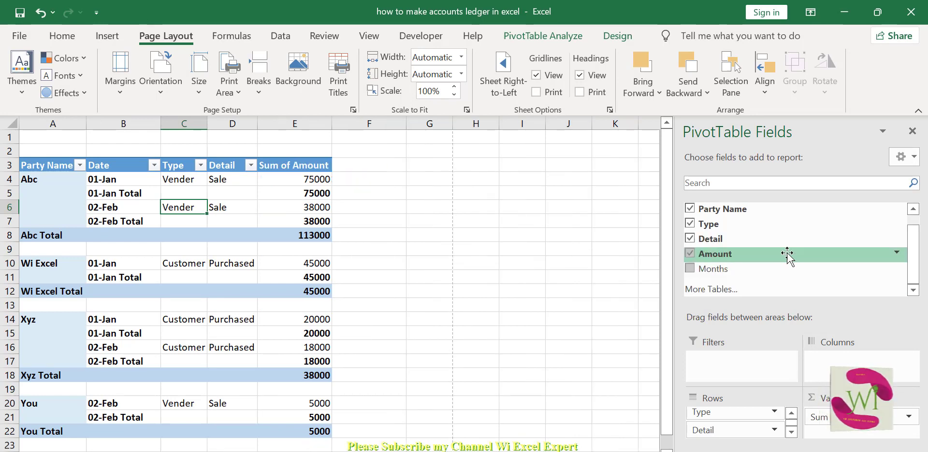
pyautogui.scroll(1, 756, 261)
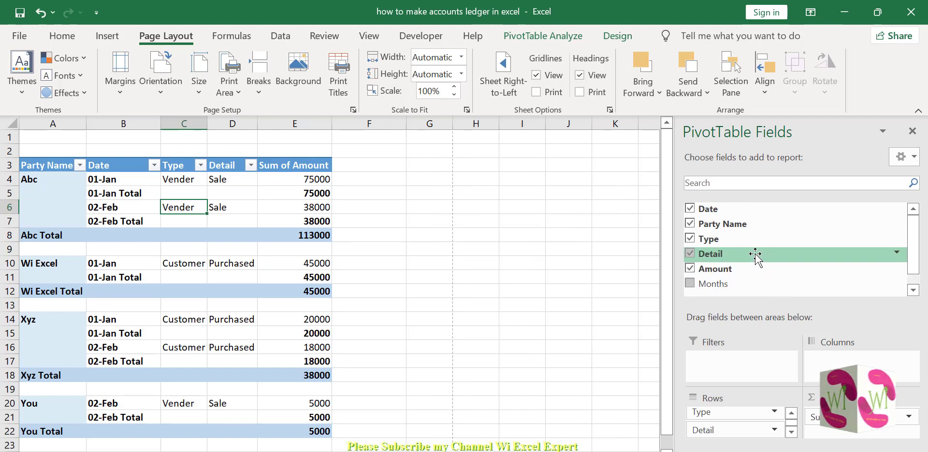
# Close the PivotTable Fields pane on the source sheet and select an empty cell outside the PivotTable.
pyautogui.click(912, 132)
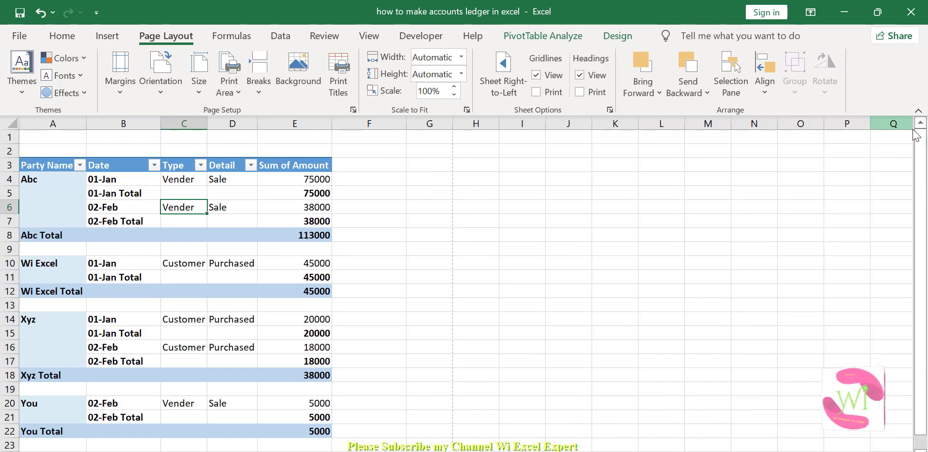
pyautogui.click(515, 207)
pyautogui.click(448, 196)
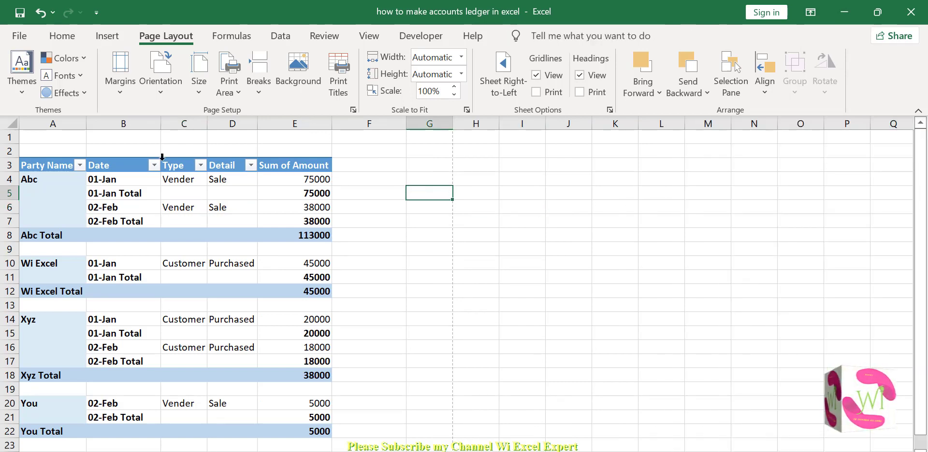
# Merge and center cells A1:E2 above the source PivotTable and enter the title "Ledger".
pyautogui.moveTo(56, 142); pyautogui.dragTo(299, 143)
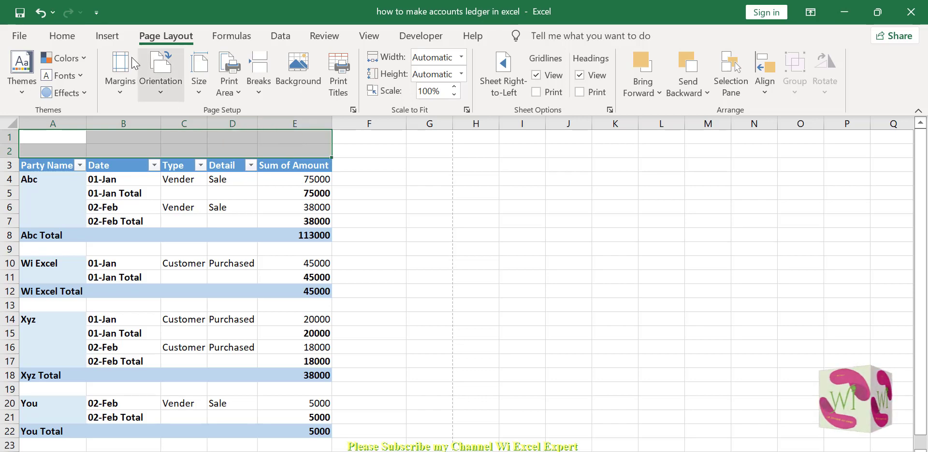
pyautogui.click(61, 36)
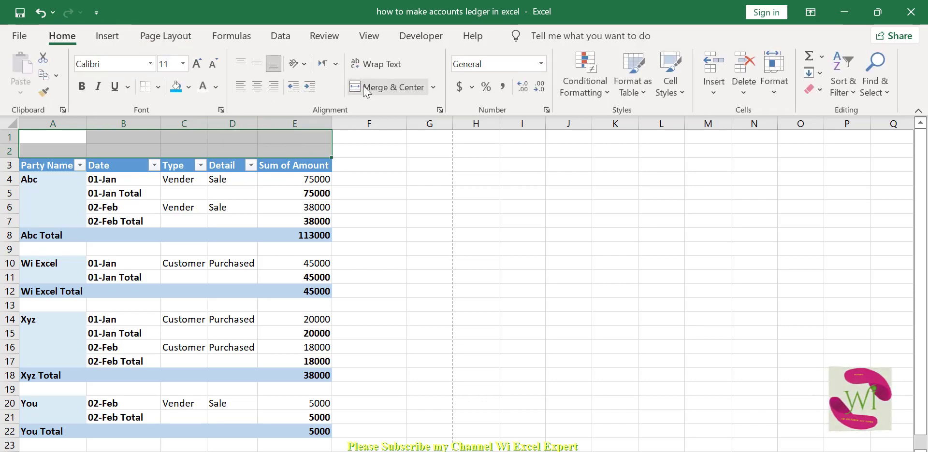
pyautogui.click(386, 87)
pyautogui.write('Ledgher')
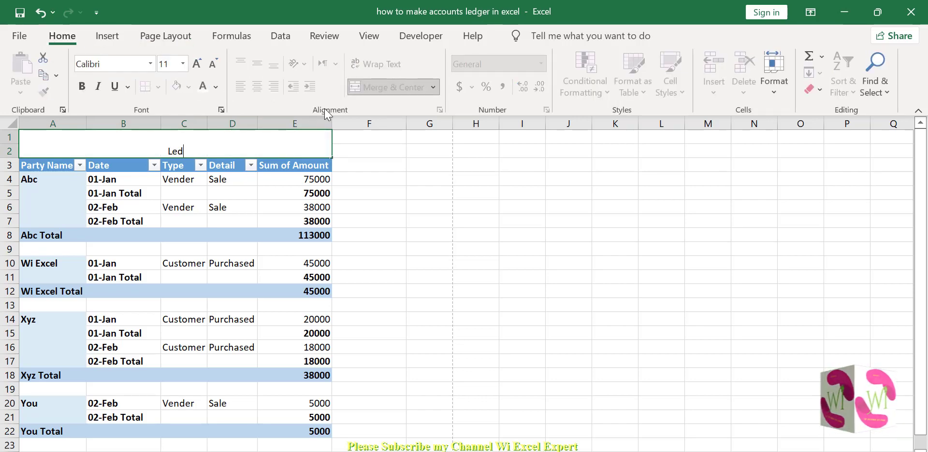
pyautogui.press('BackSpace')
pyautogui.press('BackSpace')
pyautogui.press('BackSpace')
pyautogui.press('BackSpace')
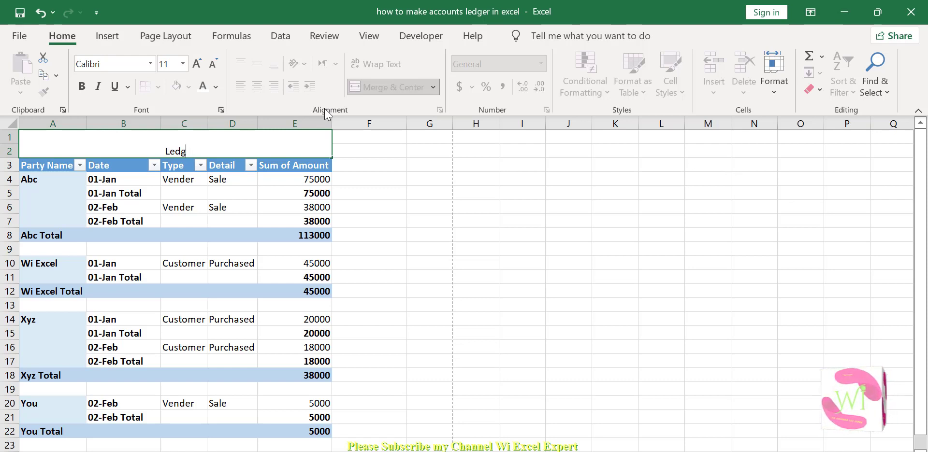
pyautogui.write('ger')
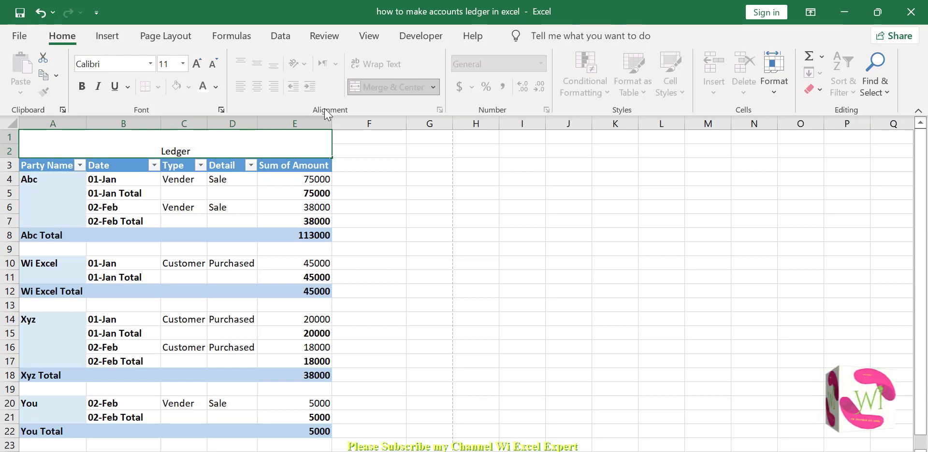
pyautogui.click(292, 204)
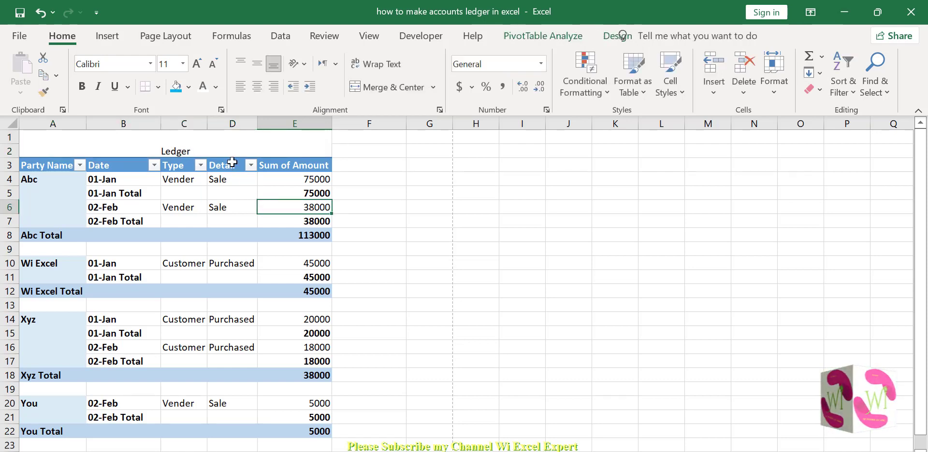
# Make the Ledger title bold and enlarge its font size to 22.
pyautogui.click(82, 87)
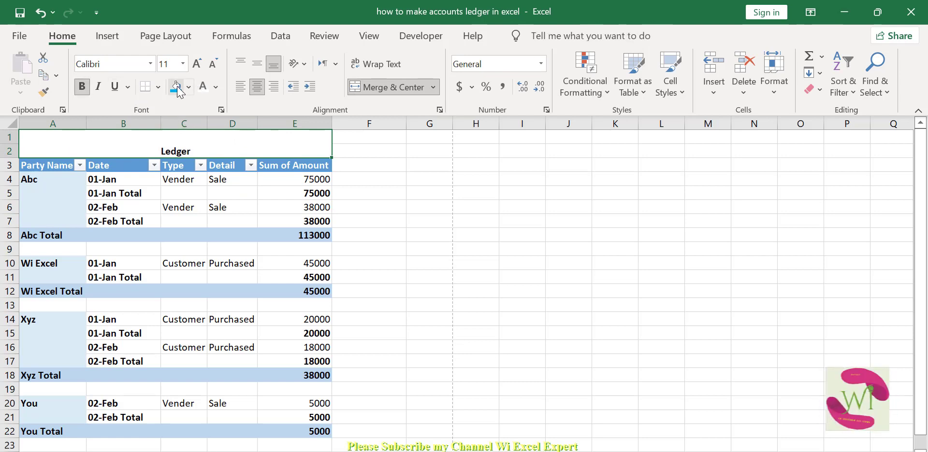
pyautogui.click(197, 64)
pyautogui.click(197, 63)
pyautogui.click(197, 64)
pyautogui.click(197, 64)
pyautogui.click(200, 67)
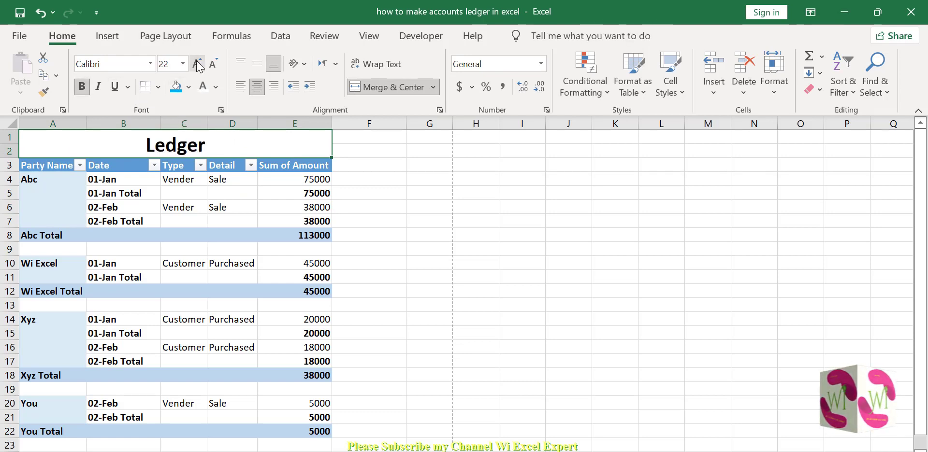
pyautogui.click(280, 204)
pyautogui.click(246, 148)
pyautogui.click(249, 149)
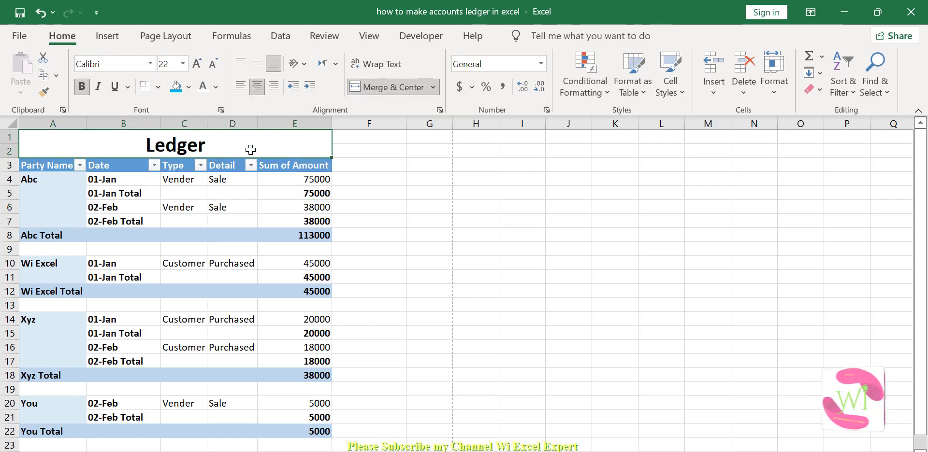
pyautogui.click(269, 169)
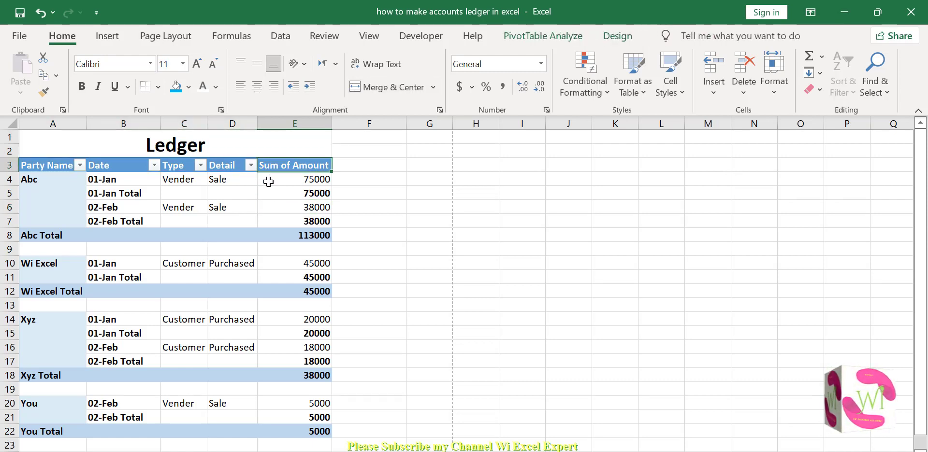
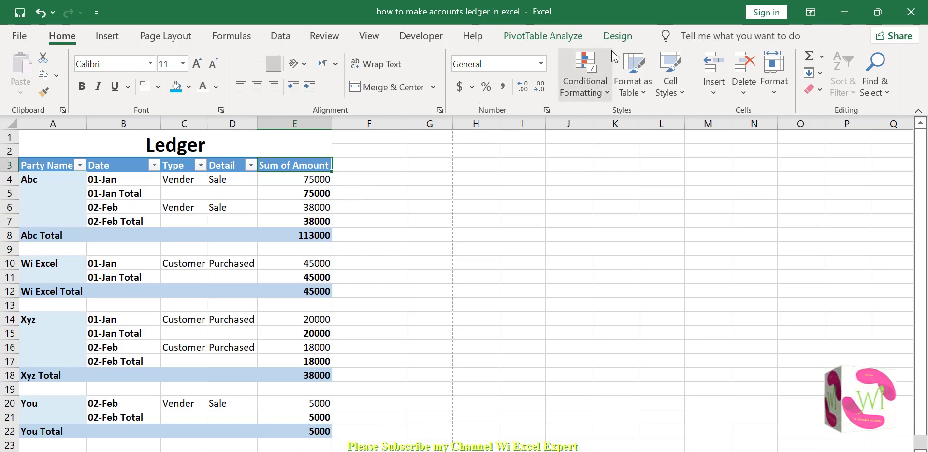
# Insert a Party Name slicer for the PivotTable and place it beside the table over columns G to I, starting at row 2.
pyautogui.click(618, 39)
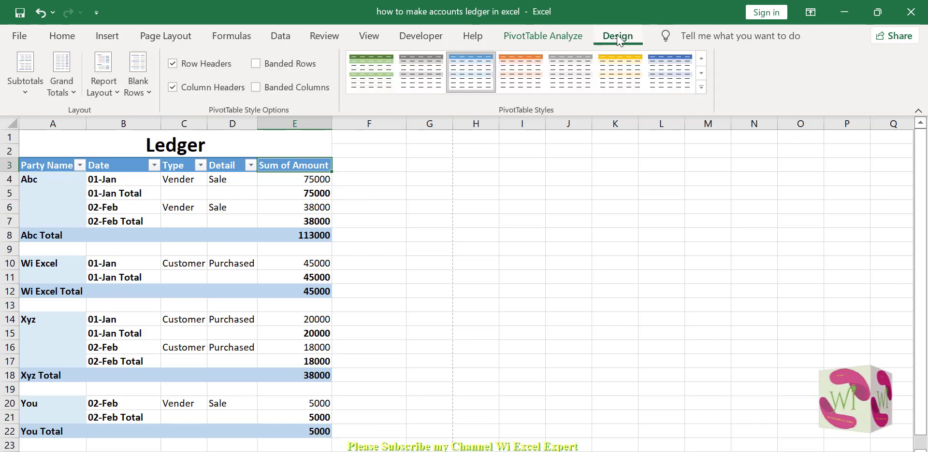
pyautogui.click(564, 38)
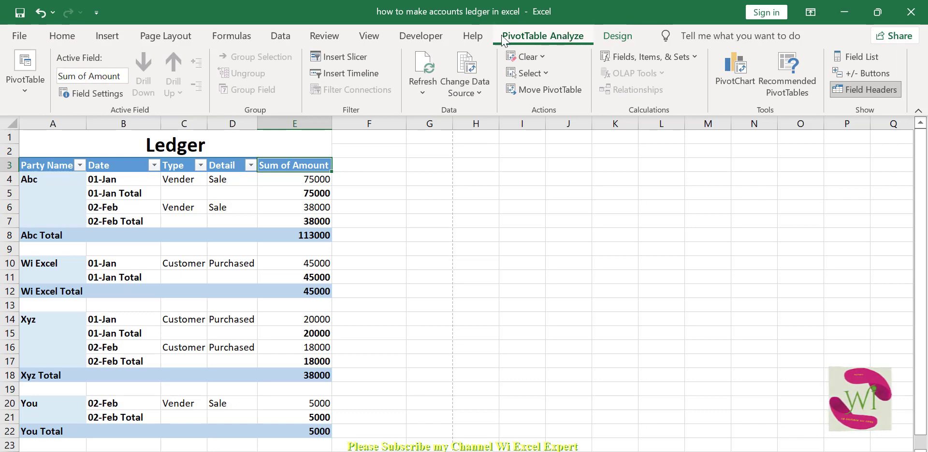
pyautogui.click(106, 39)
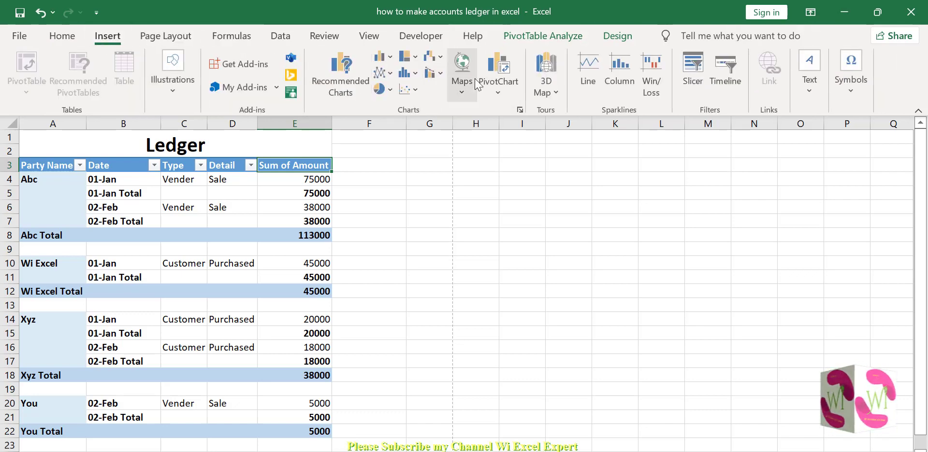
pyautogui.click(692, 82)
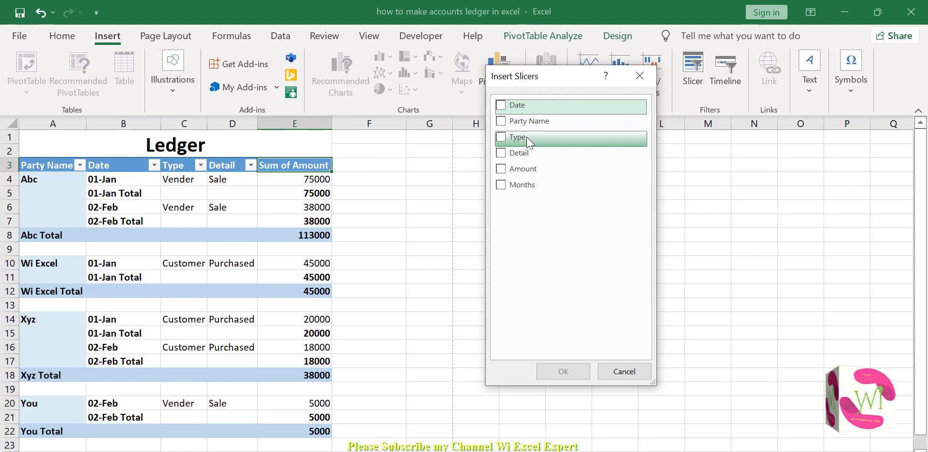
pyautogui.click(501, 121)
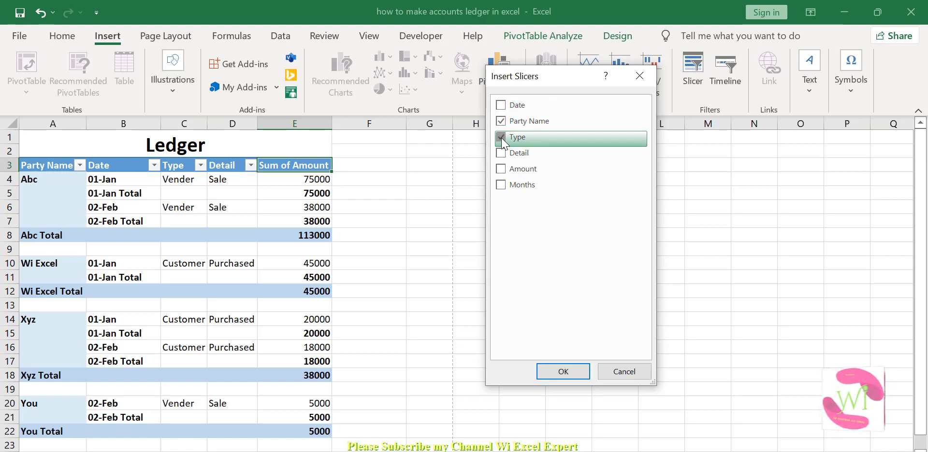
pyautogui.click(563, 372)
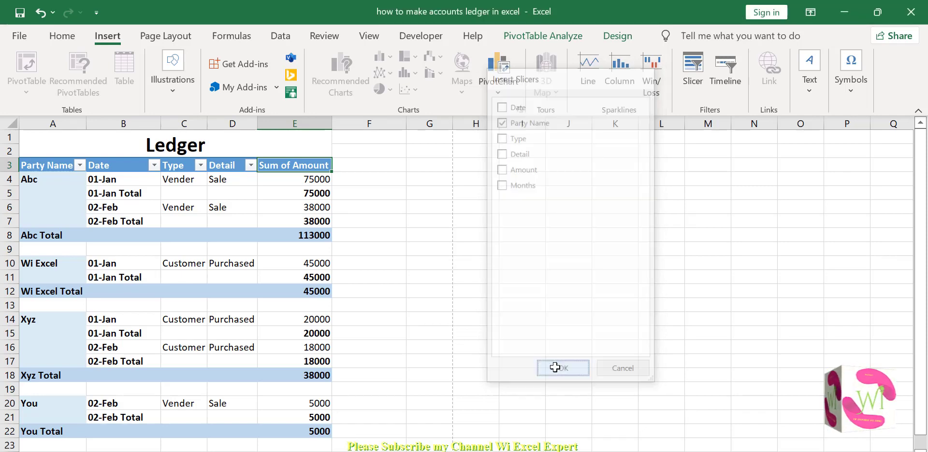
pyautogui.moveTo(455, 209); pyautogui.dragTo(458, 152)
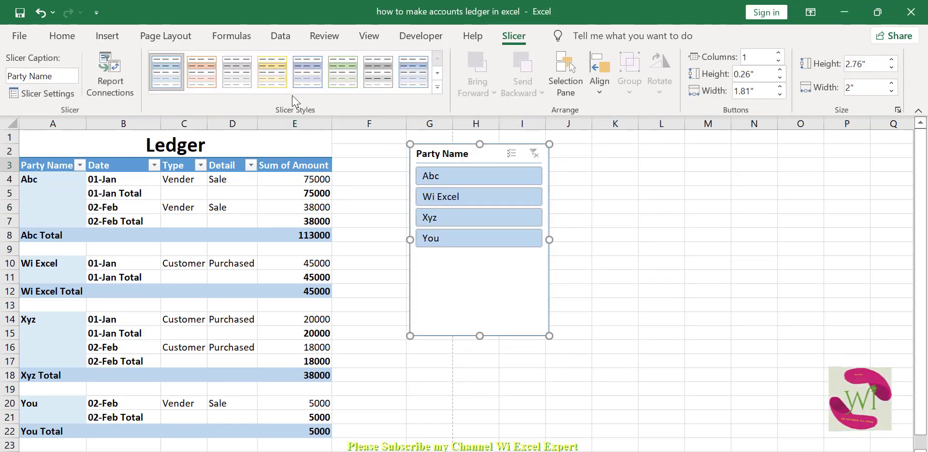
# Apply the yellow slicer style to the Party Name slicer and shrink it to about 1.61" high, just enclosing the four party buttons.
pyautogui.click(272, 72)
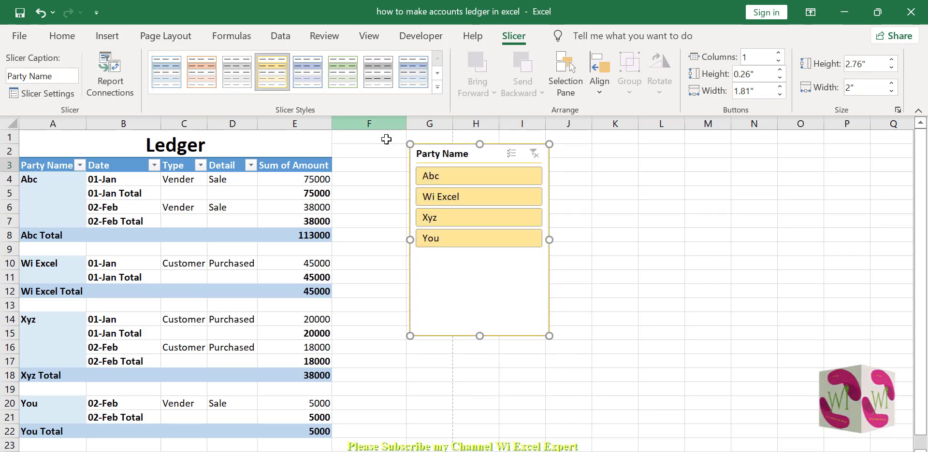
pyautogui.rightClick(464, 156)
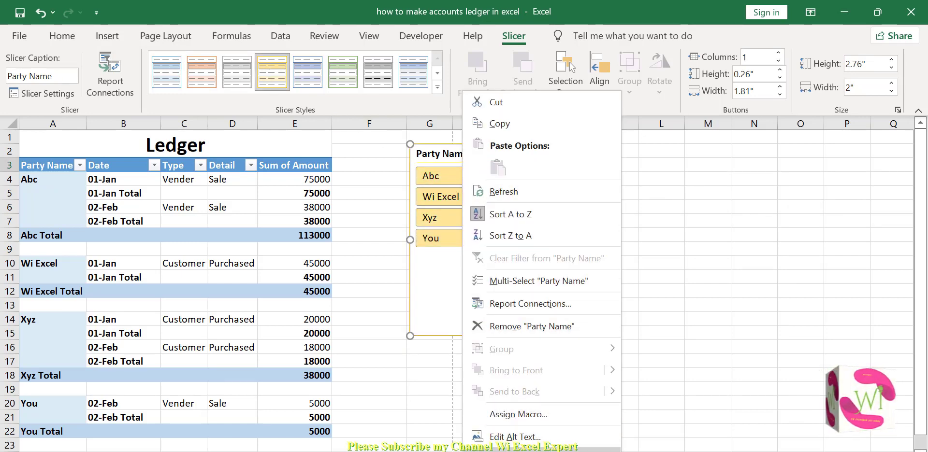
pyautogui.click(517, 449)
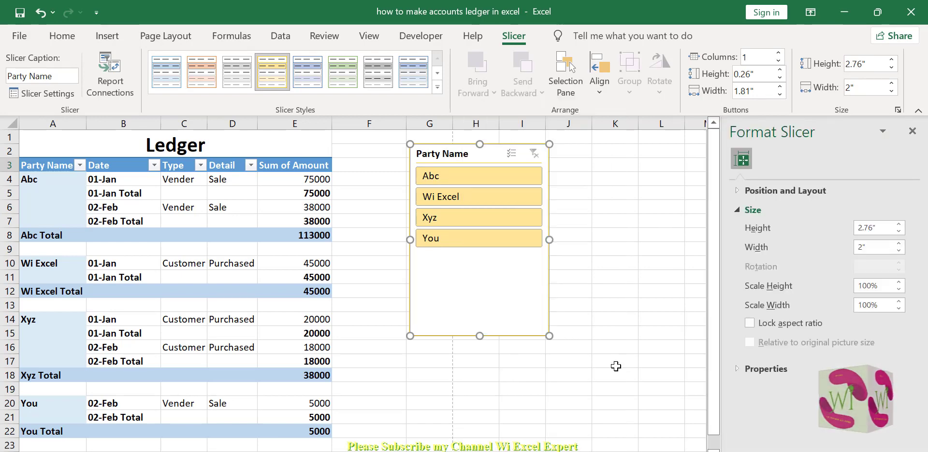
pyautogui.click(912, 131)
pyautogui.moveTo(548, 335); pyautogui.dragTo(550, 256)
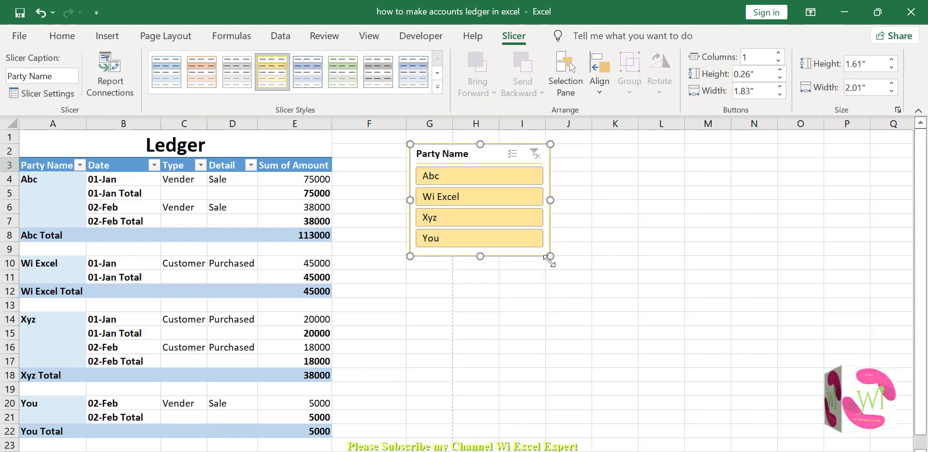
# Check the slicer by filtering the ledger to Abc, Wi Excel, Xyz and You one at a time, and clear the filter.
pyautogui.click(472, 175)
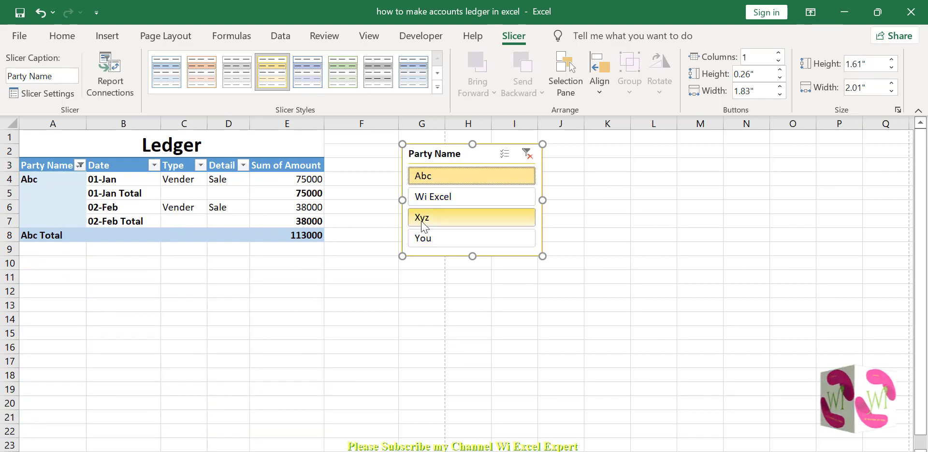
pyautogui.click(445, 203)
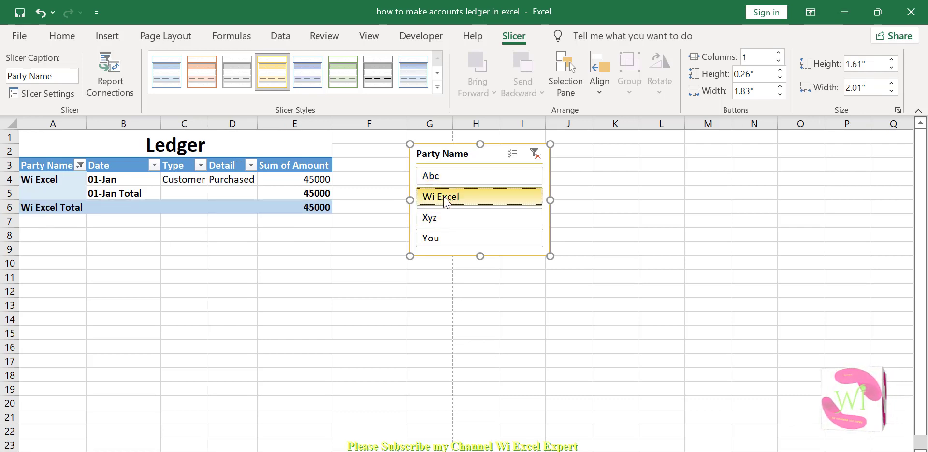
pyautogui.click(449, 221)
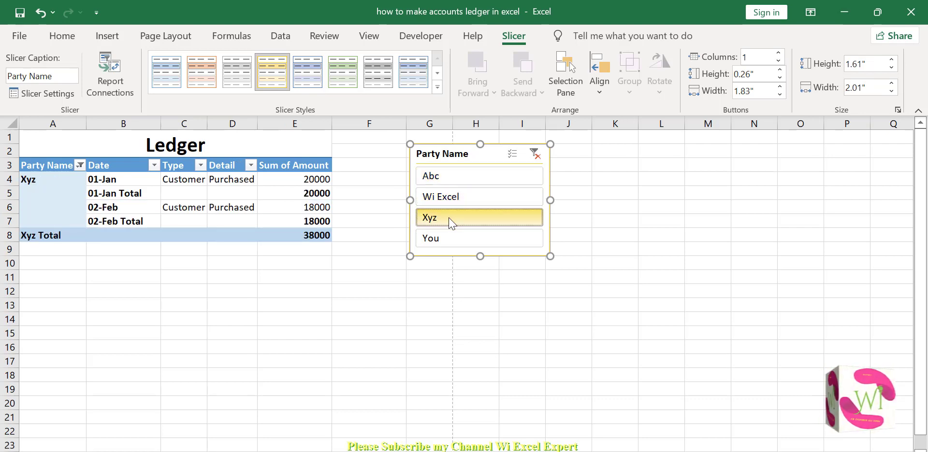
pyautogui.click(507, 239)
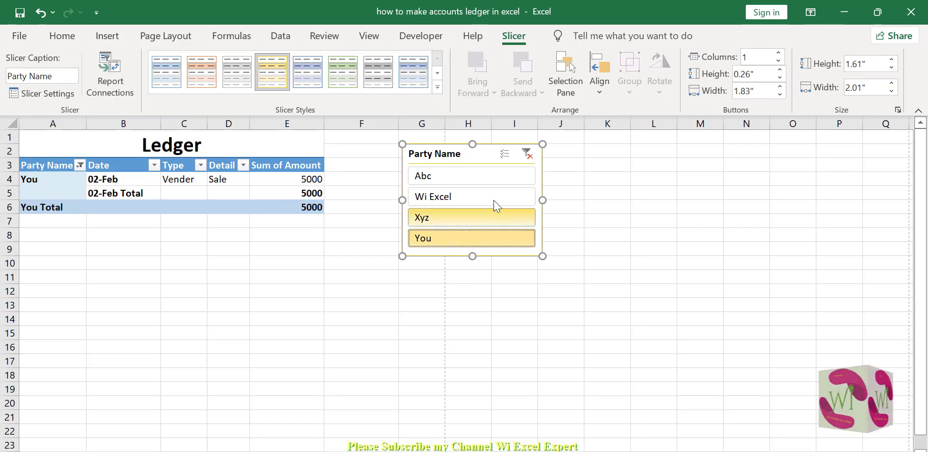
pyautogui.click(526, 153)
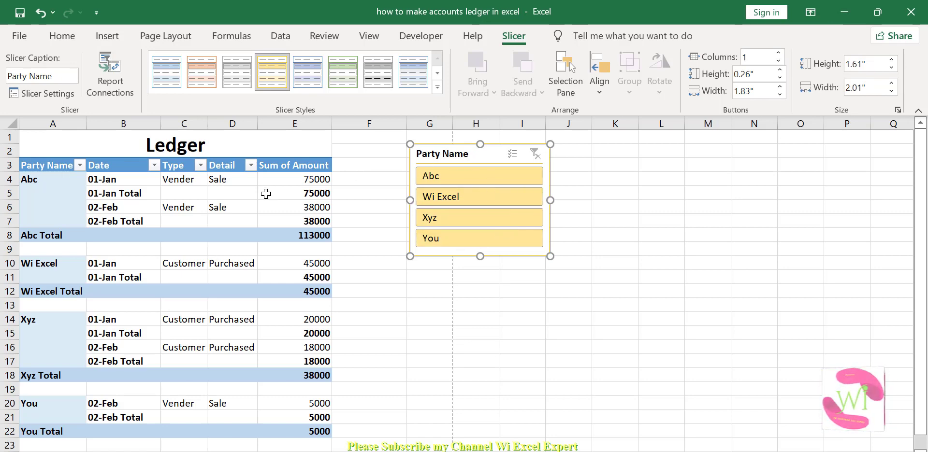
# Go to the Day Book sheet and add a new table row 12 with the date 03-02-22.
pyautogui.click(59, 38)
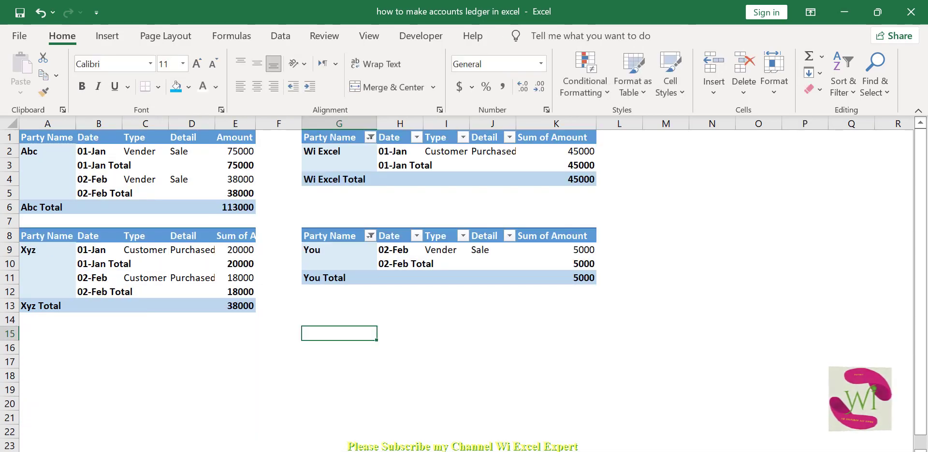
pyautogui.click(186, 451)
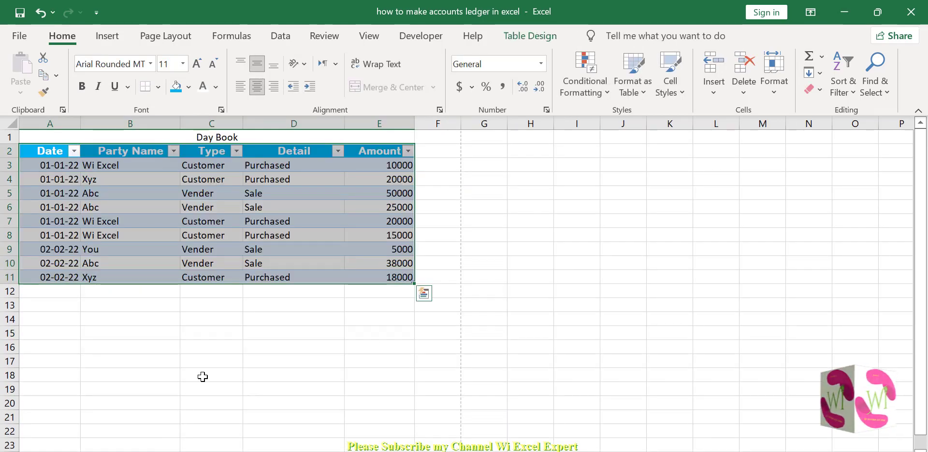
pyautogui.click(178, 278)
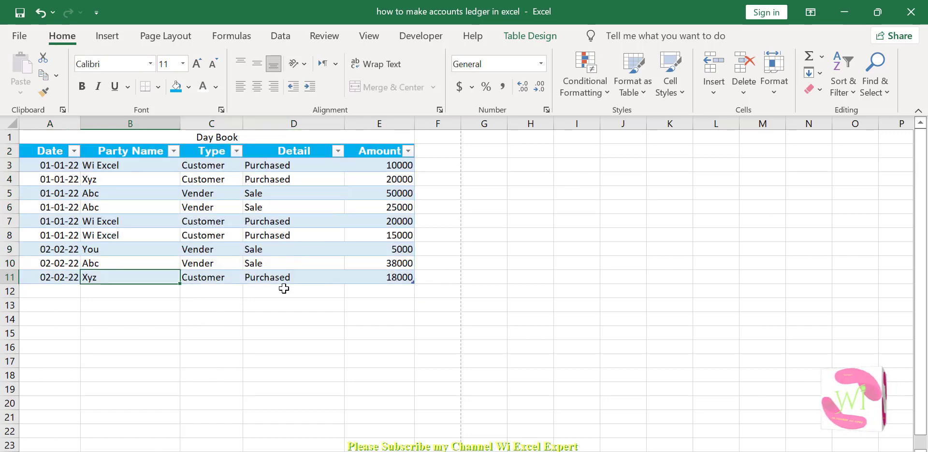
pyautogui.press('Right')
pyautogui.press('Right')
pyautogui.press('Tab')
pyautogui.press('Tab')
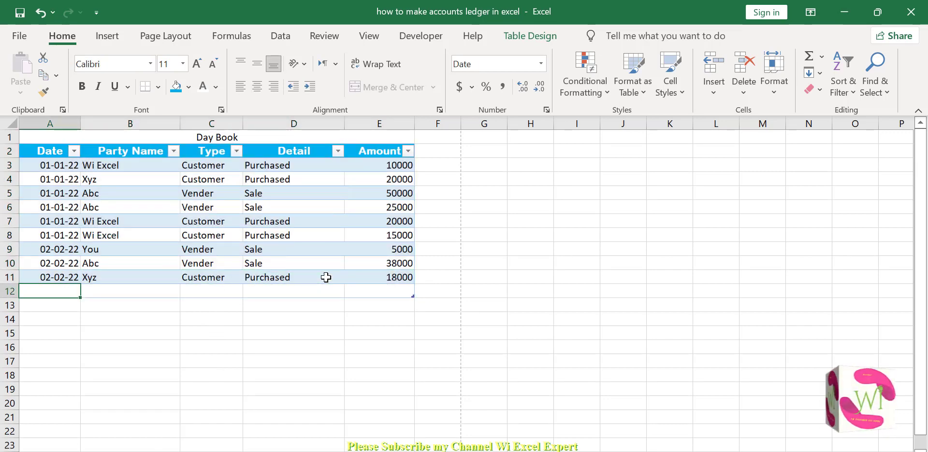
pyautogui.write('03-')
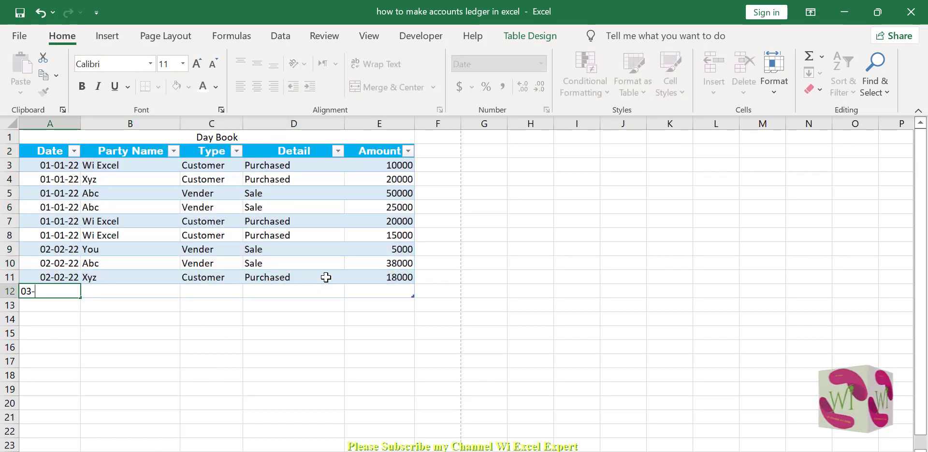
pyautogui.write('02-')
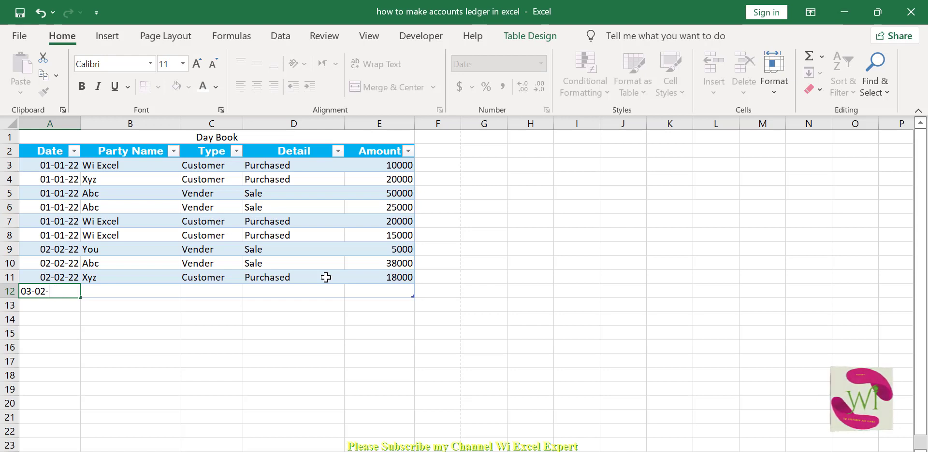
pyautogui.write('*222')
pyautogui.press('Tab')
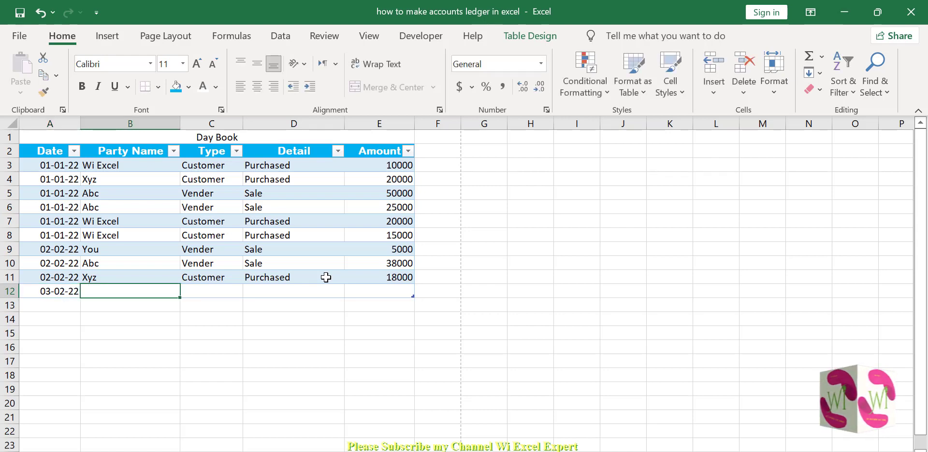
# Complete Day Book row 12 with party Wi Excel, type Customer, detail "cash paid" and amount -35000.
pyautogui.write('W')
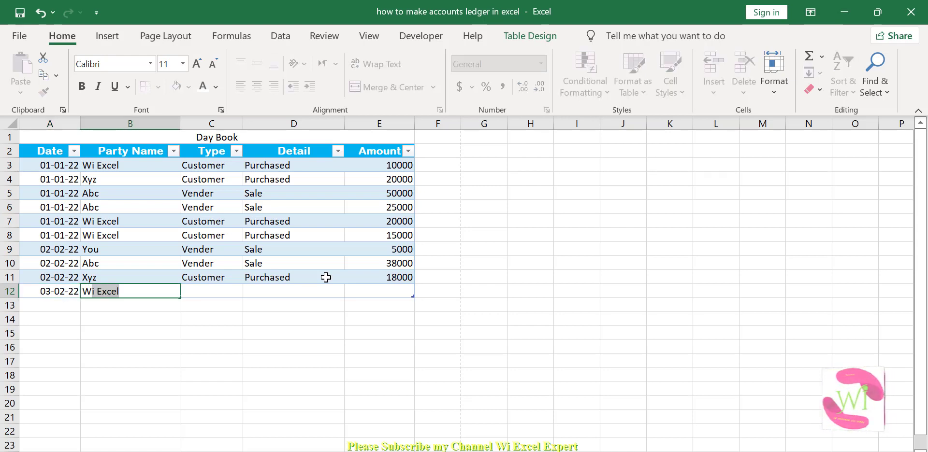
pyautogui.write('i')
pyautogui.press('Tab')
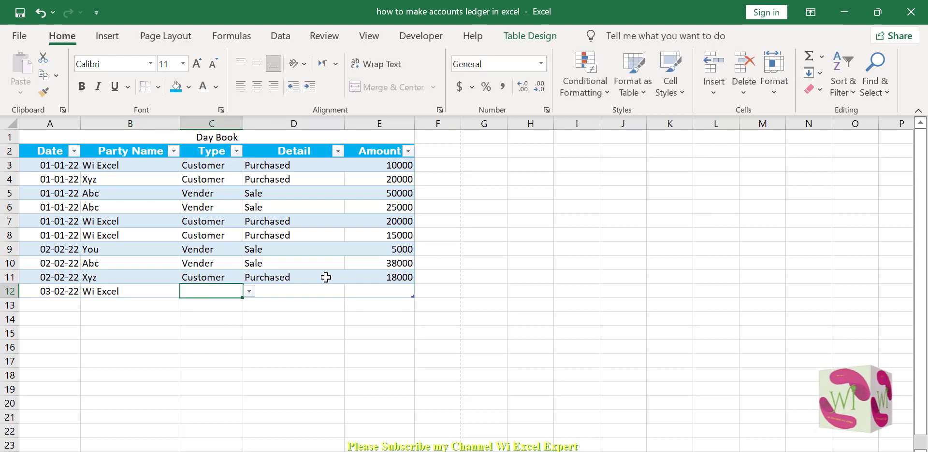
pyautogui.write('c')
pyautogui.press('Tab')
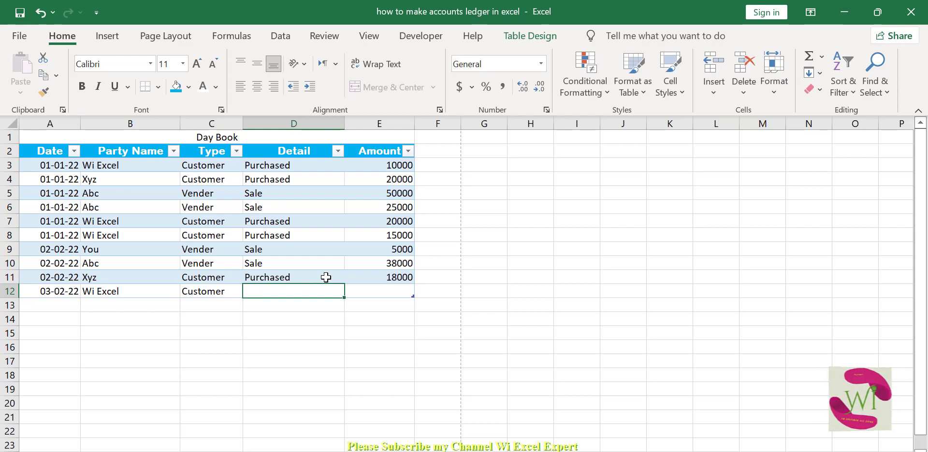
pyautogui.write('cash paid')
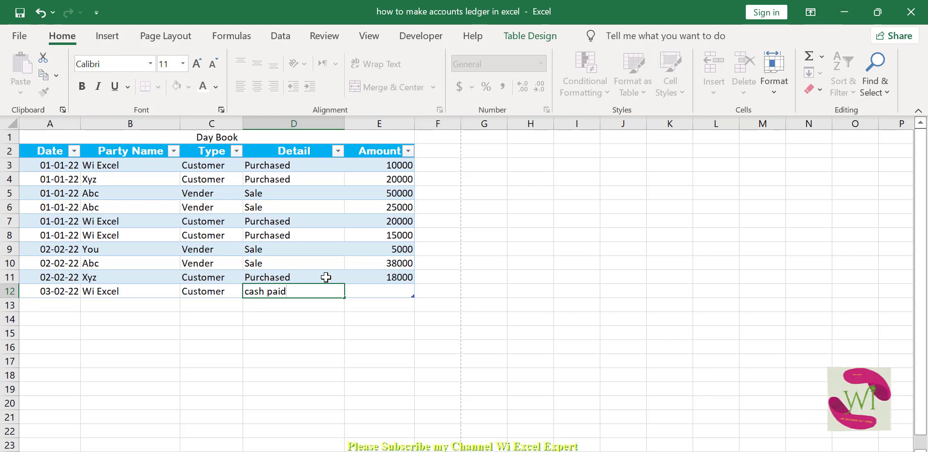
pyautogui.press('Tab')
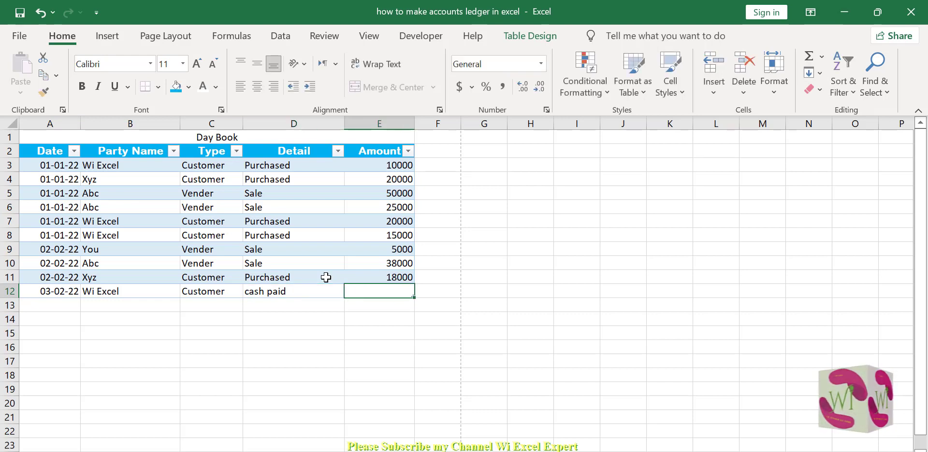
pyautogui.write('-')
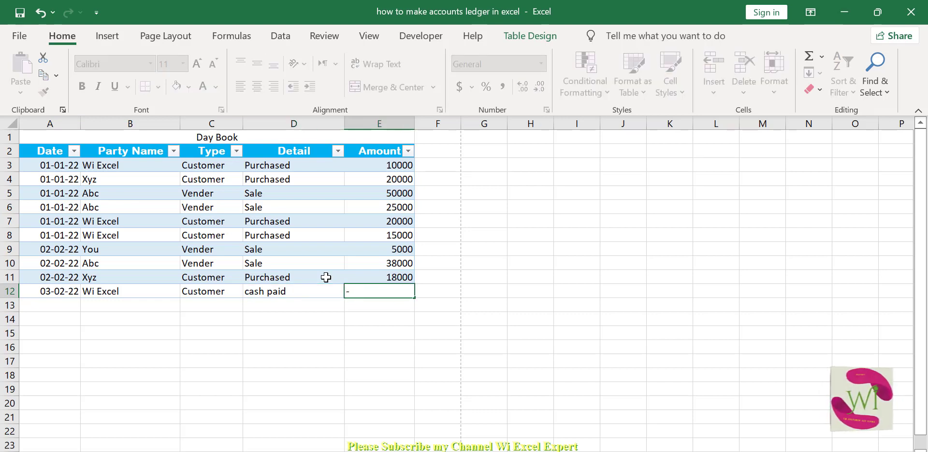
pyautogui.write('3500')
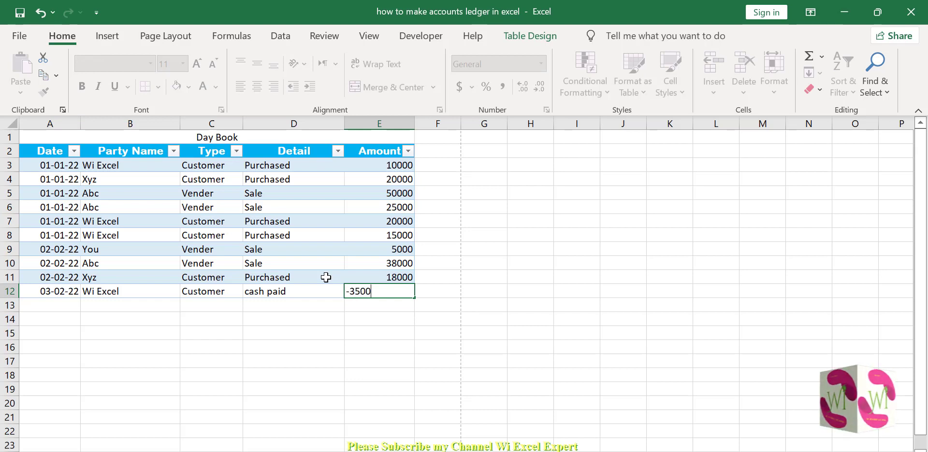
pyautogui.write('0')
pyautogui.press('Return')
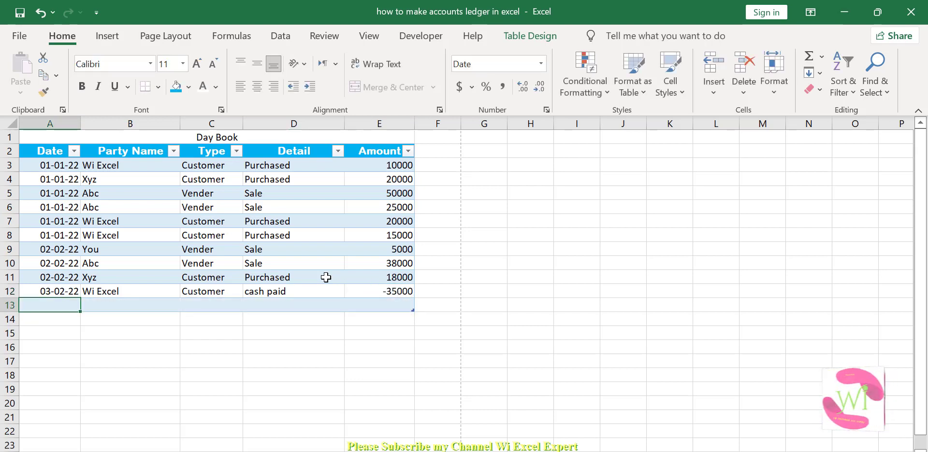
# Fill Day Book row 13 with date 03-02-22, party Xyz, type Customer, detail "cash paid" and amount -15000.
pyautogui.hotkey('ctrl', 'd')
pyautogui.press('Tab')
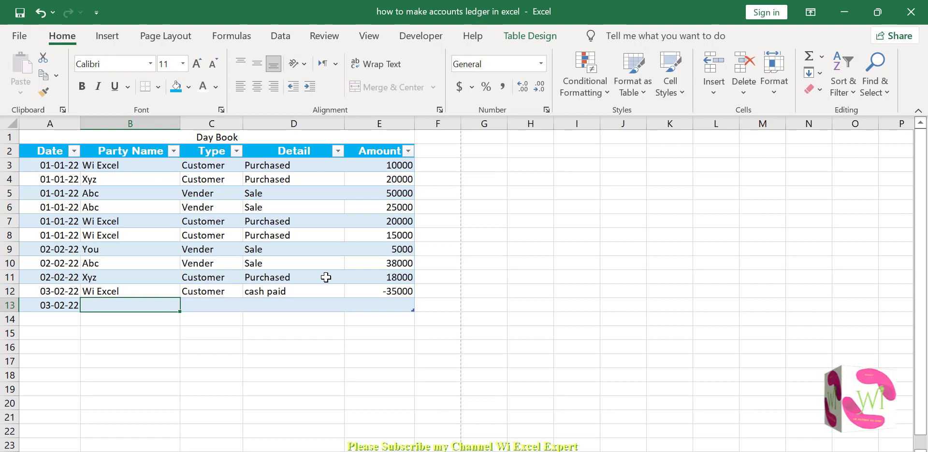
pyautogui.write('Xyz')
pyautogui.press('Tab')
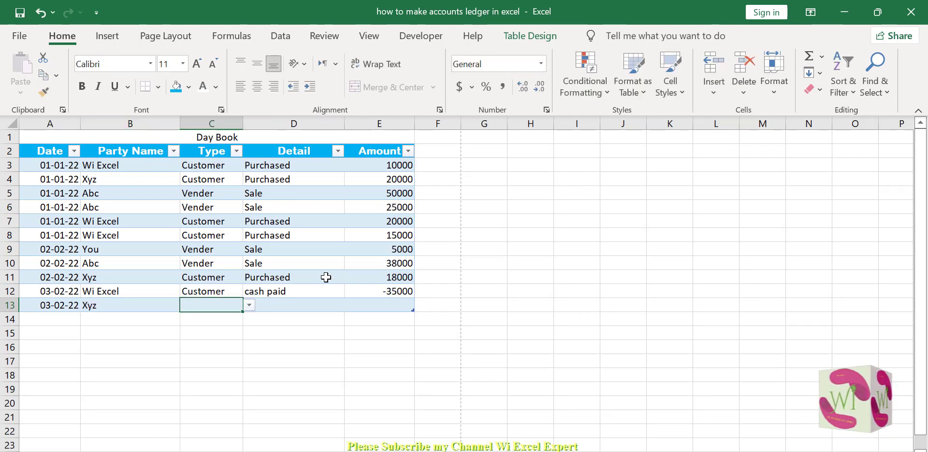
pyautogui.hotkey('ctrl', 'd')
pyautogui.press('Tab')
pyautogui.hotkey('ctrl', 'd')
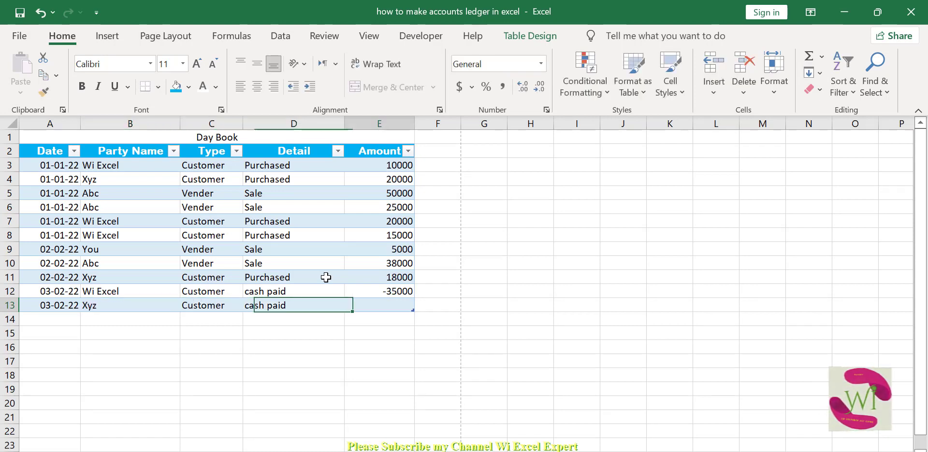
pyautogui.press('Tab')
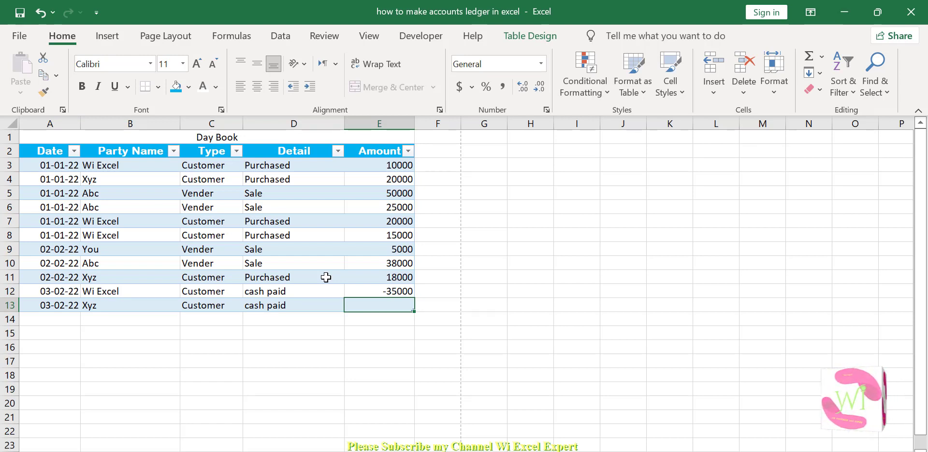
pyautogui.write('150')
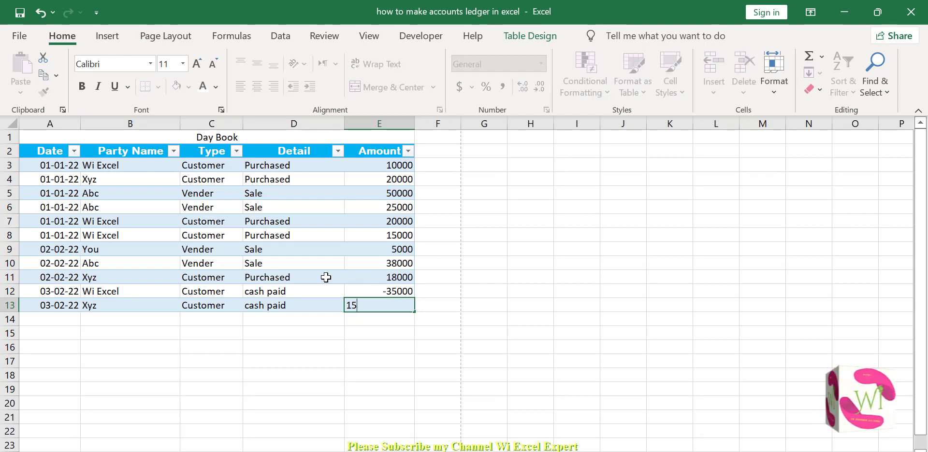
pyautogui.press('Escape')
pyautogui.write('-15000')
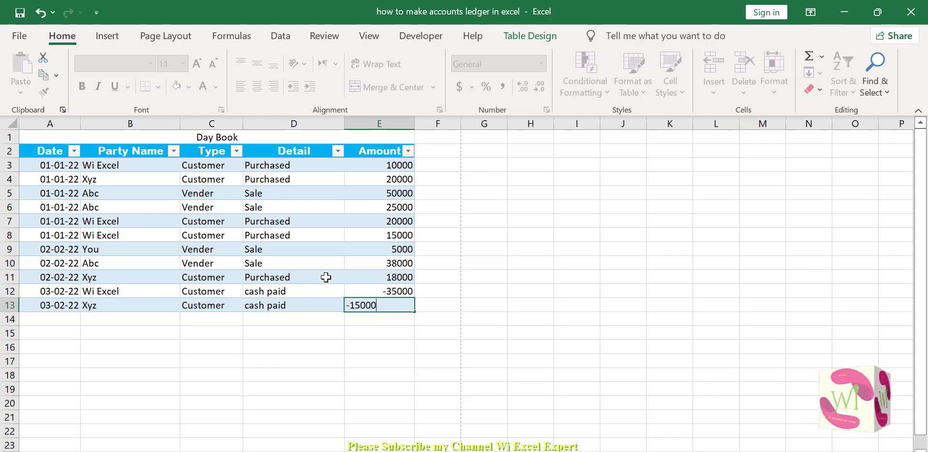
pyautogui.press('Tab')
# Fill Day Book row 14 with date 03-02-22, party Abc, type Vender, detail "cash paid" and amount 25000.
pyautogui.hotkey('ctrl', 'd')
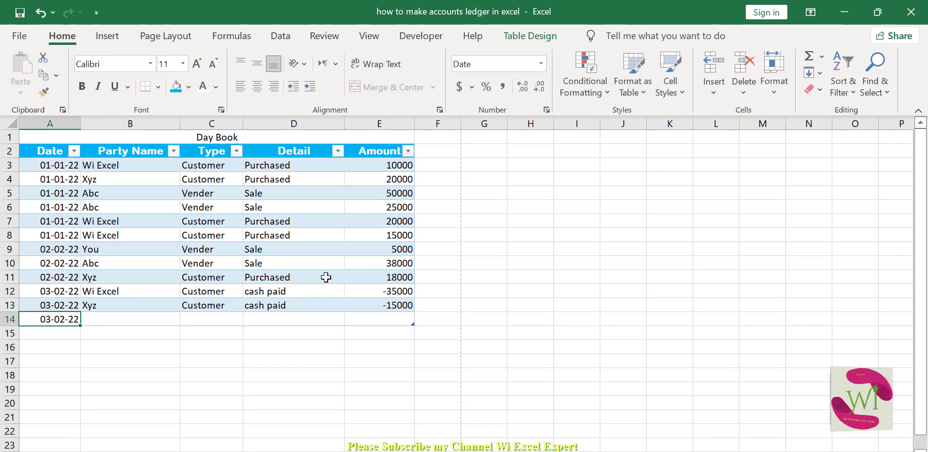
pyautogui.press('Tab')
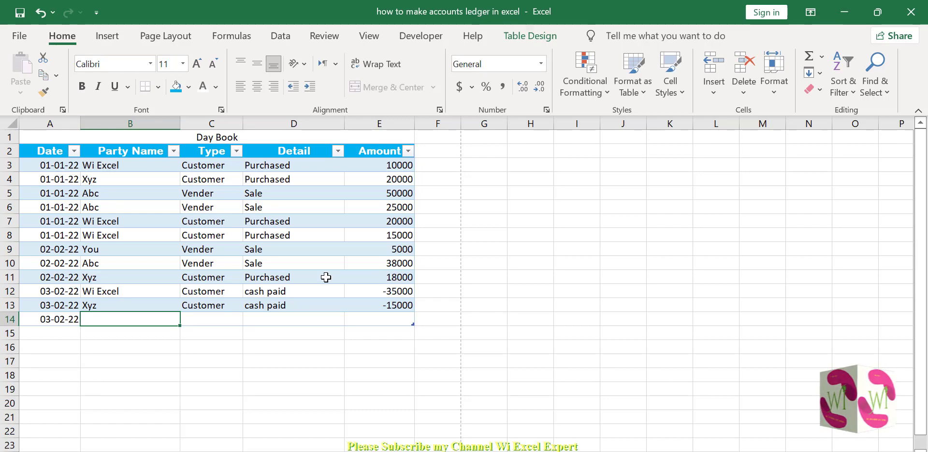
pyautogui.write('Abc')
pyautogui.press('Tab')
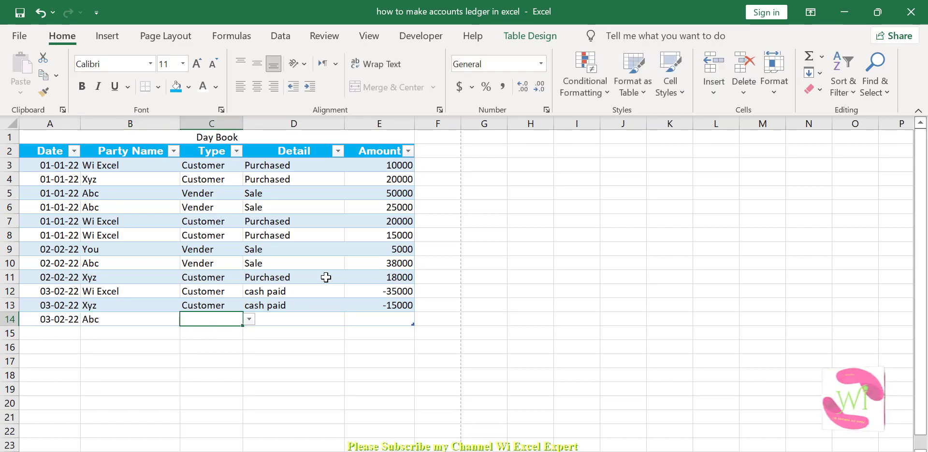
pyautogui.write('Vender')
pyautogui.press('Tab')
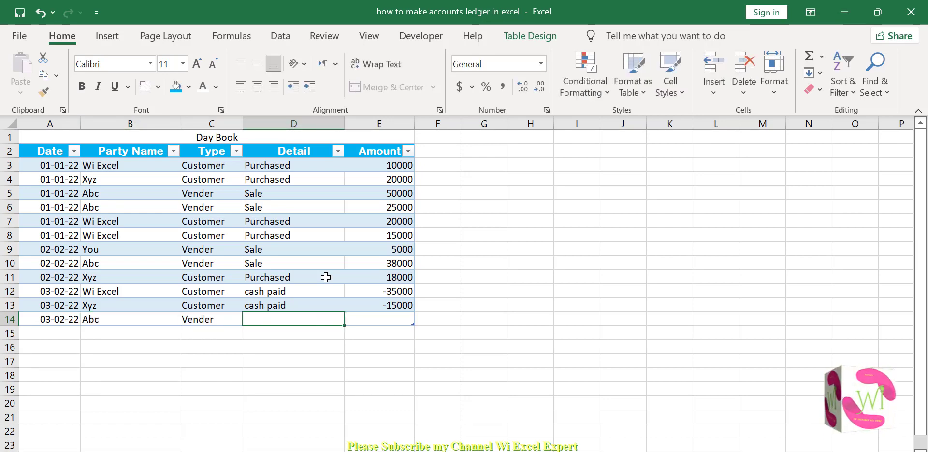
pyautogui.write('cash paid')
pyautogui.press('Tab')
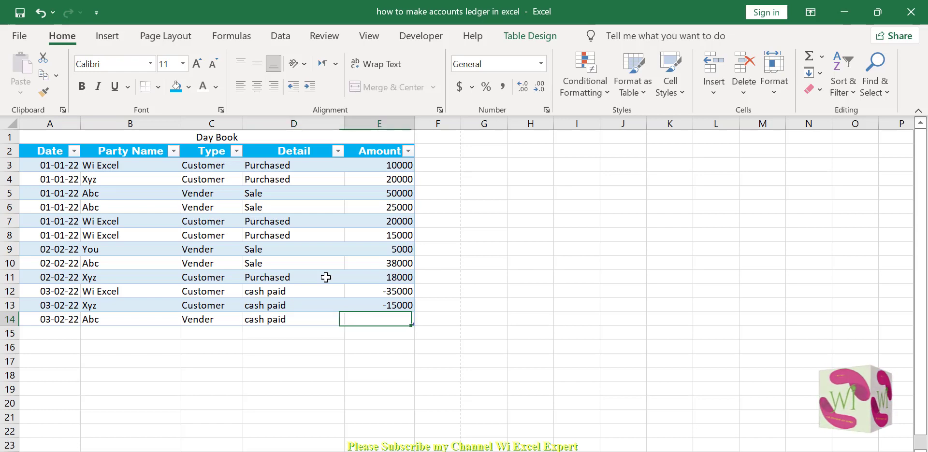
pyautogui.write('25000')
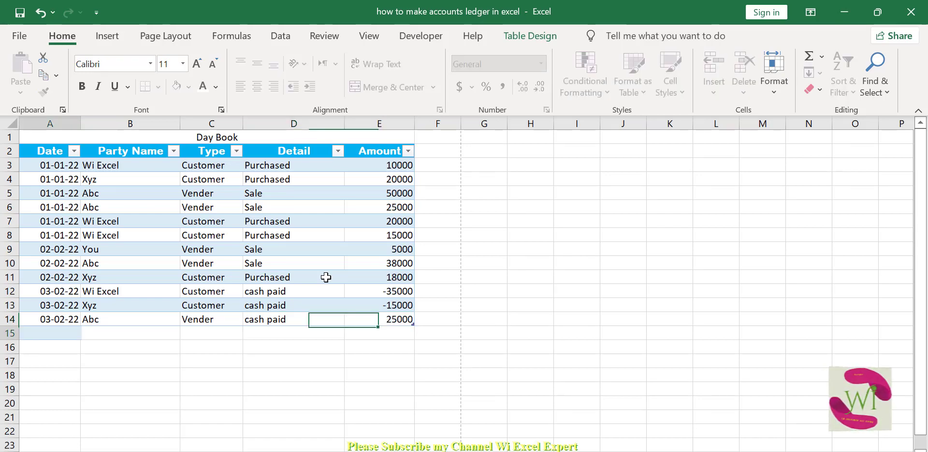
pyautogui.press('Return')
# Start Day Book row 15 with date 03-02-22, party You, type Vender and detail "cash paid".
pyautogui.hotkey('ctrl', 'd')
pyautogui.press('Tab')
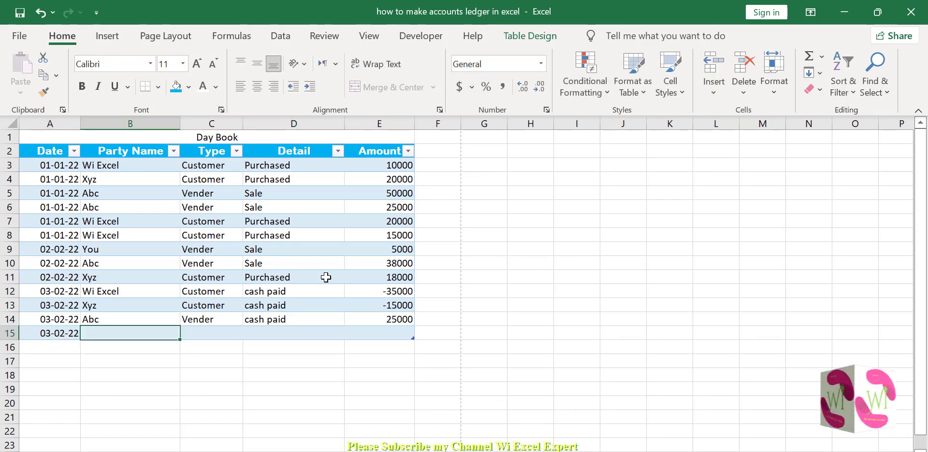
pyautogui.write('You')
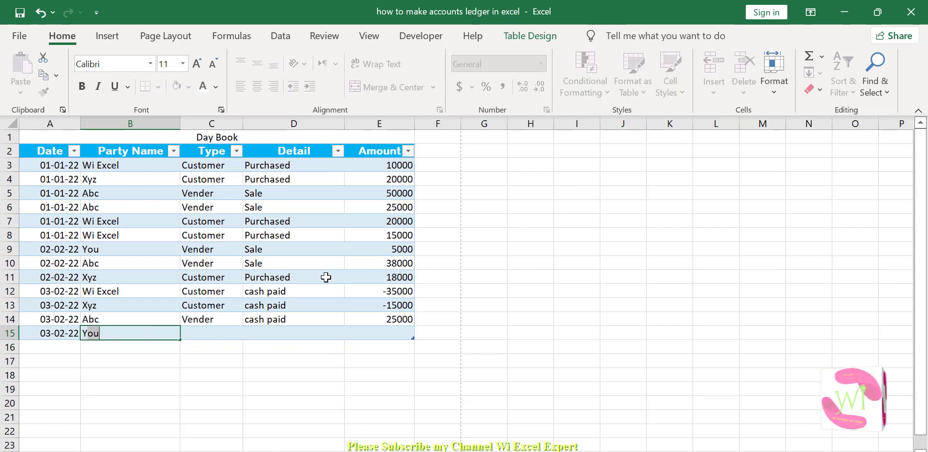
pyautogui.press('Tab')
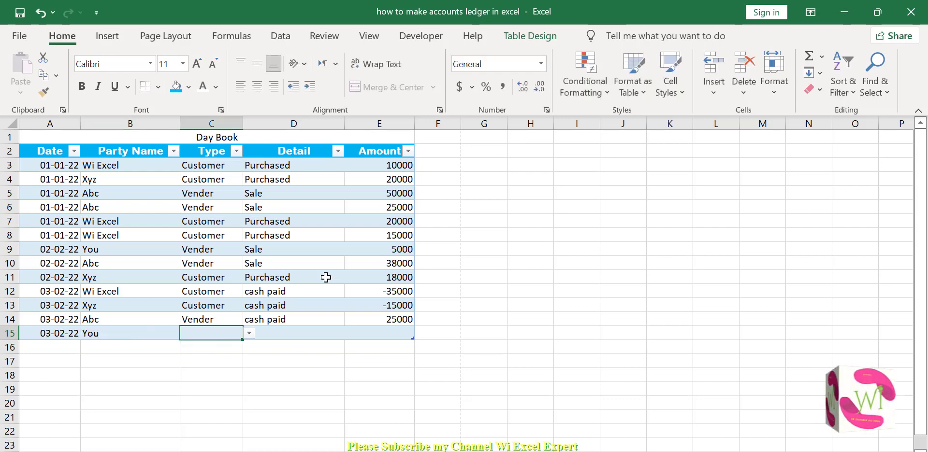
pyautogui.write('Vender')
pyautogui.press('Tab')
pyautogui.write('cash paid')
pyautogui.press('Tab')
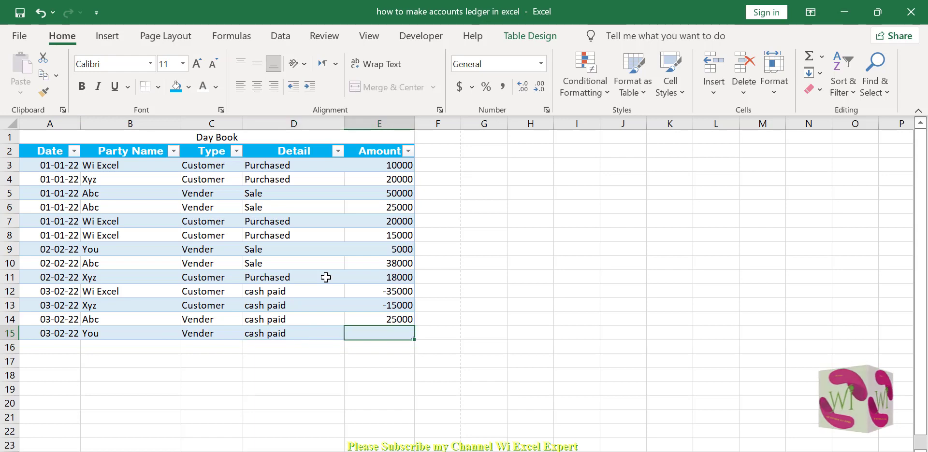
# Correct the amount of the Abc cash payment in Day Book row 14 to -25000.
pyautogui.press('Up')
pyautogui.press('F2')
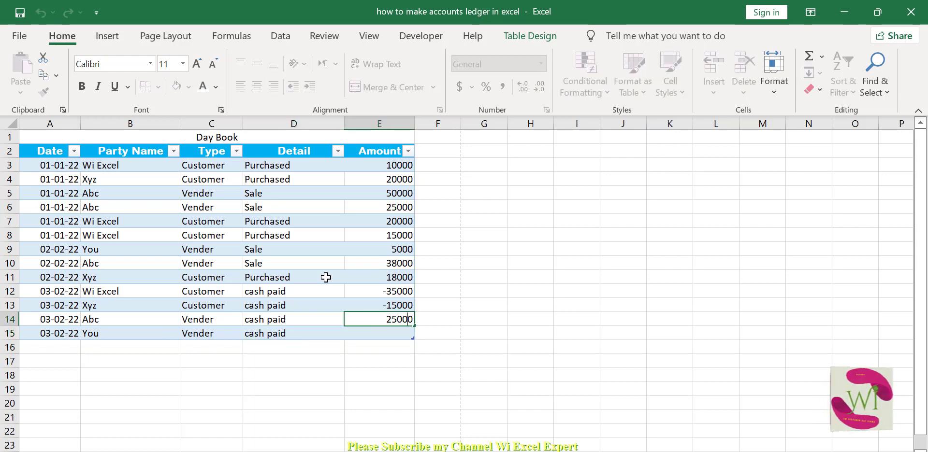
pyautogui.write('-')
pyautogui.press('Return')
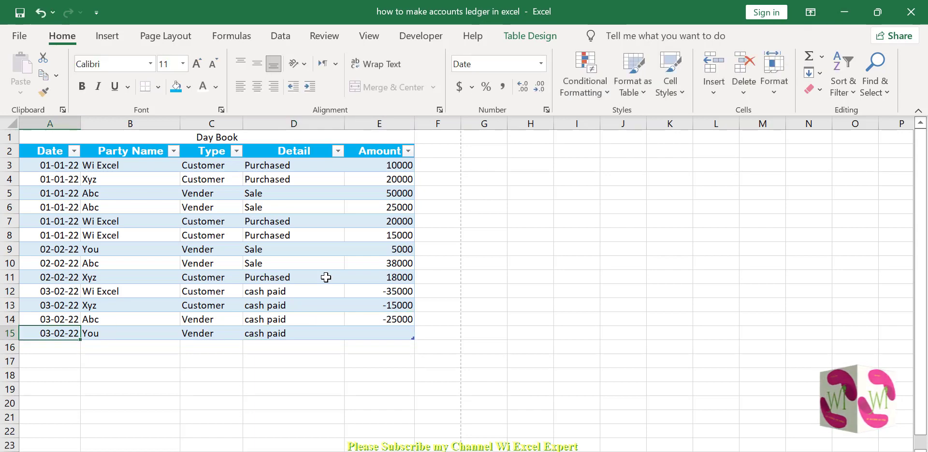
# Enter -5000 as the amount of the You cash payment in Day Book row 15.
pyautogui.press('Tab')
pyautogui.press('Tab')
pyautogui.press('Tab')
pyautogui.press('Tab')
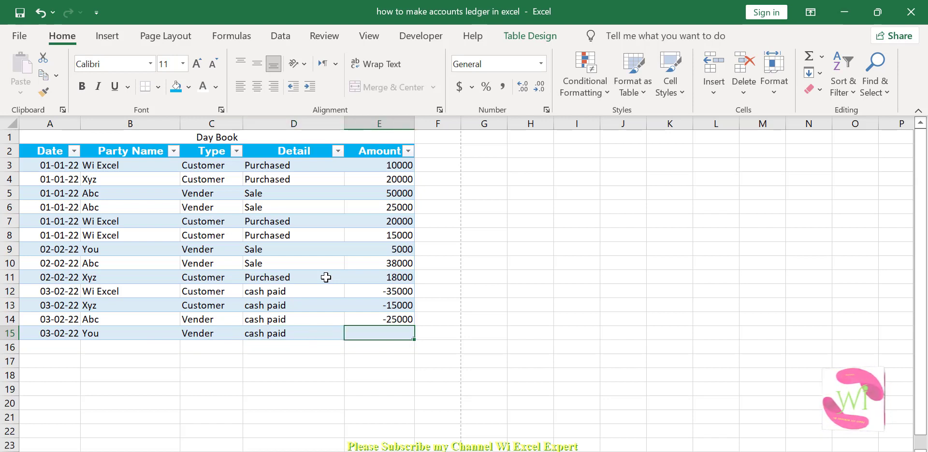
pyautogui.write('-')
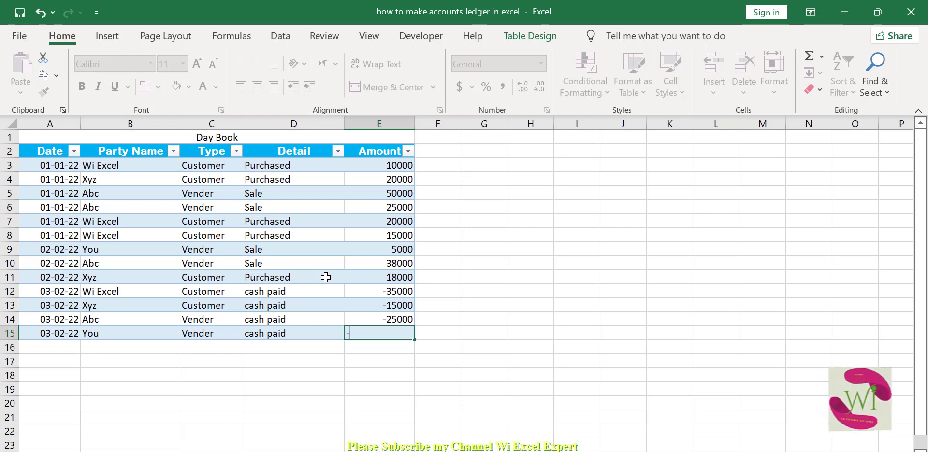
pyautogui.write('5000')
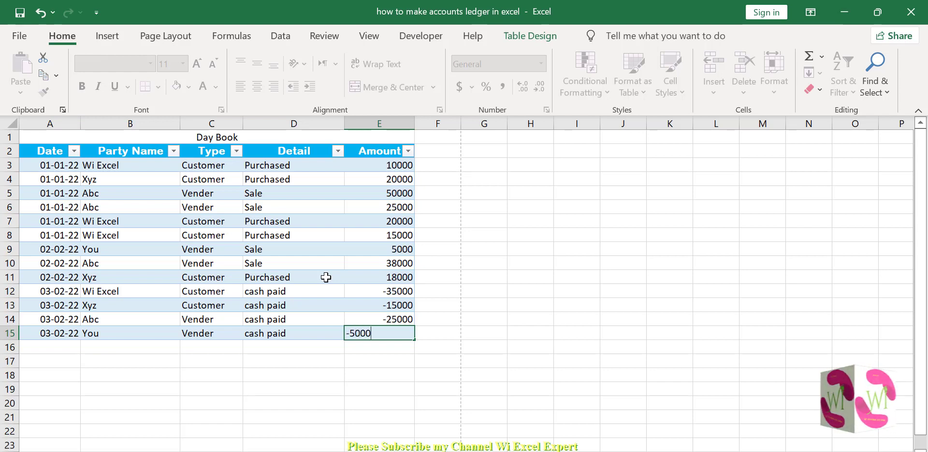
pyautogui.hotkey('ctrl', 'Return')
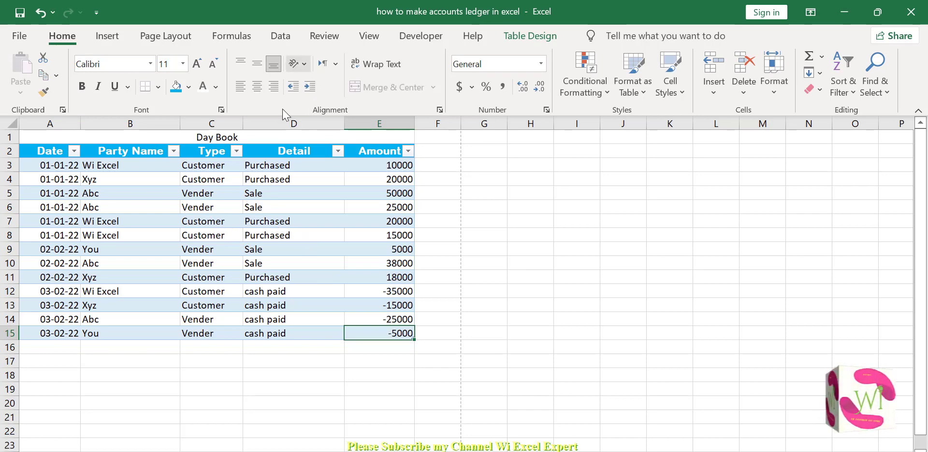
# Go to the Ledger sheet and refresh all data so the PivotTable includes the new Day Book entries.
pyautogui.click(124, 451)
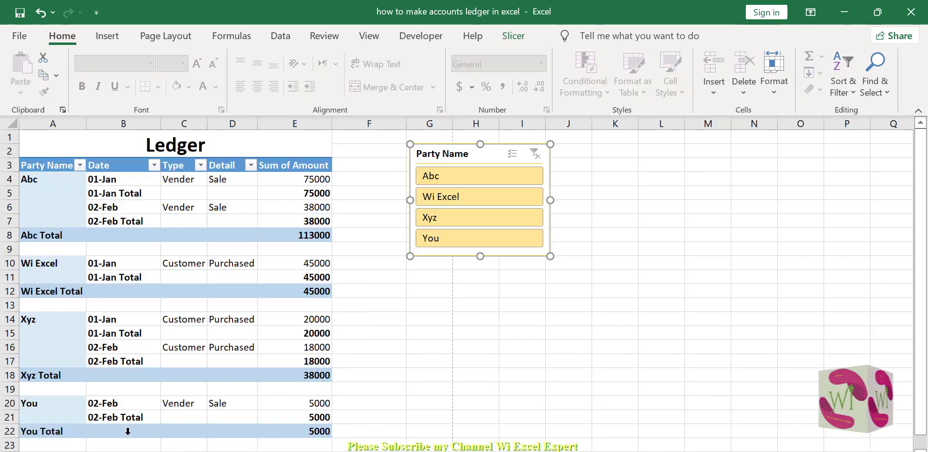
pyautogui.click(286, 38)
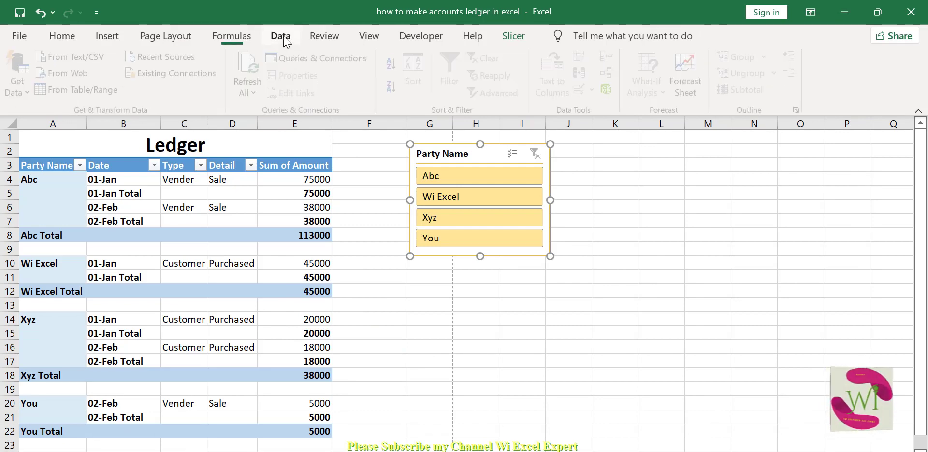
pyautogui.click(249, 77)
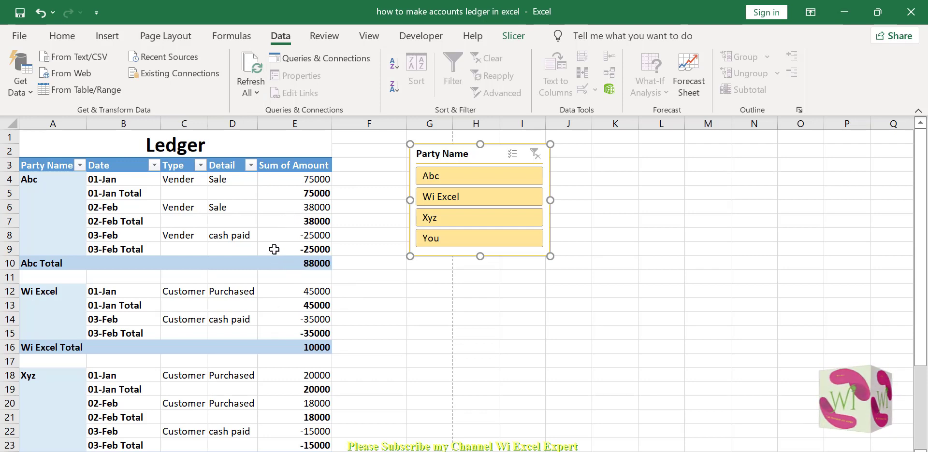
# Review each party's balance by filtering the ledger to Abc, Wi Excel, Xyz and You in turn, and clear the slicer filter.
pyautogui.click(456, 182)
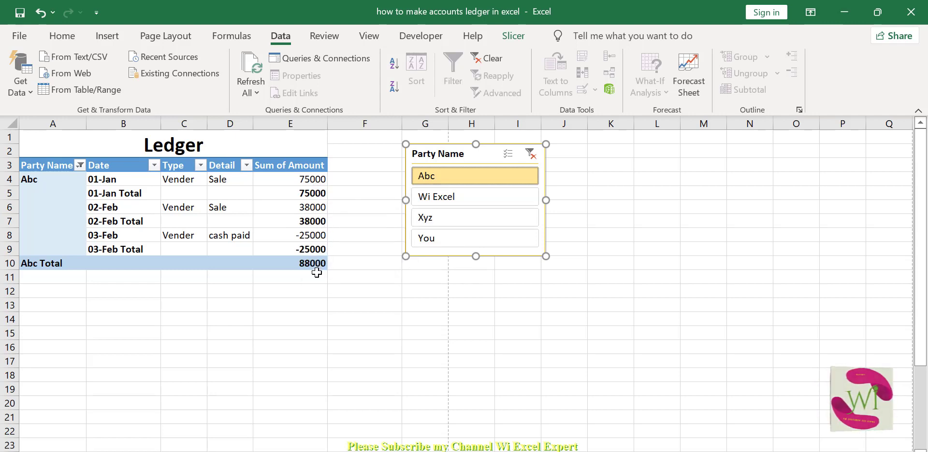
pyautogui.click(465, 201)
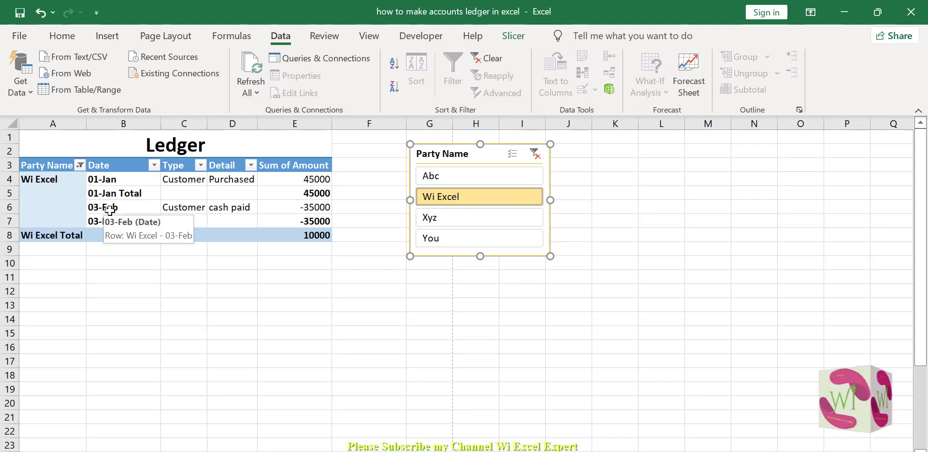
pyautogui.click(455, 217)
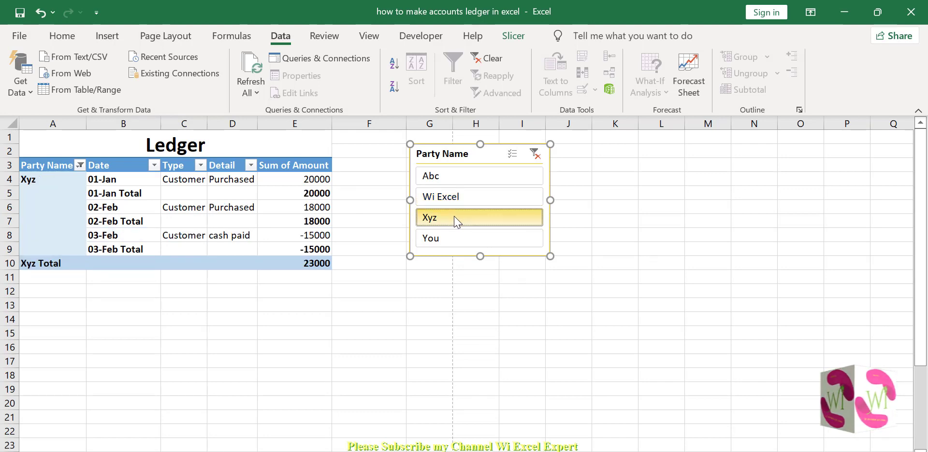
pyautogui.click(439, 239)
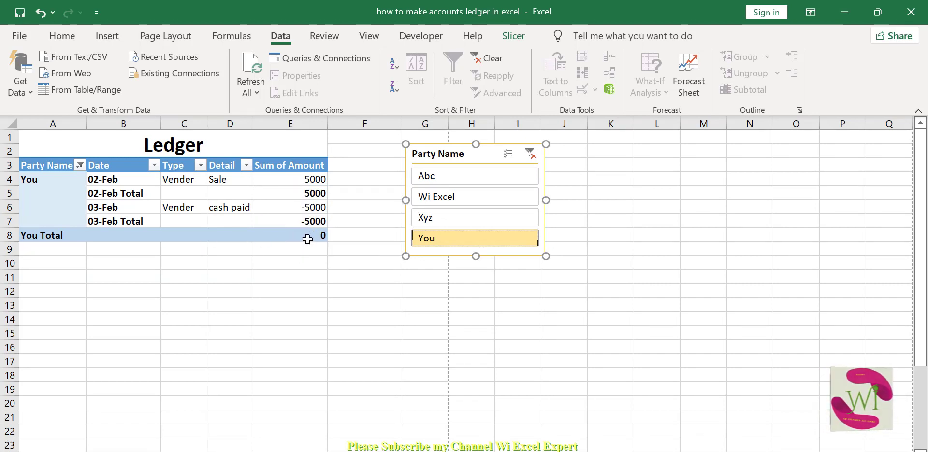
pyautogui.click(437, 176)
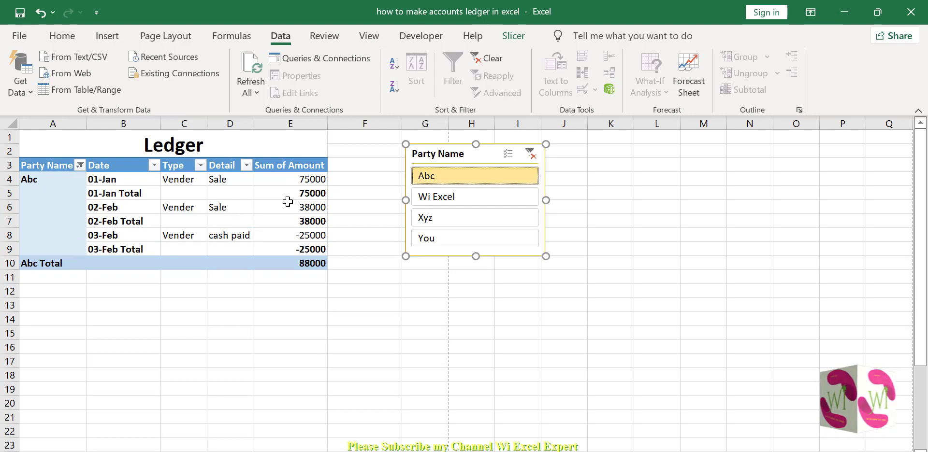
pyautogui.click(534, 155)
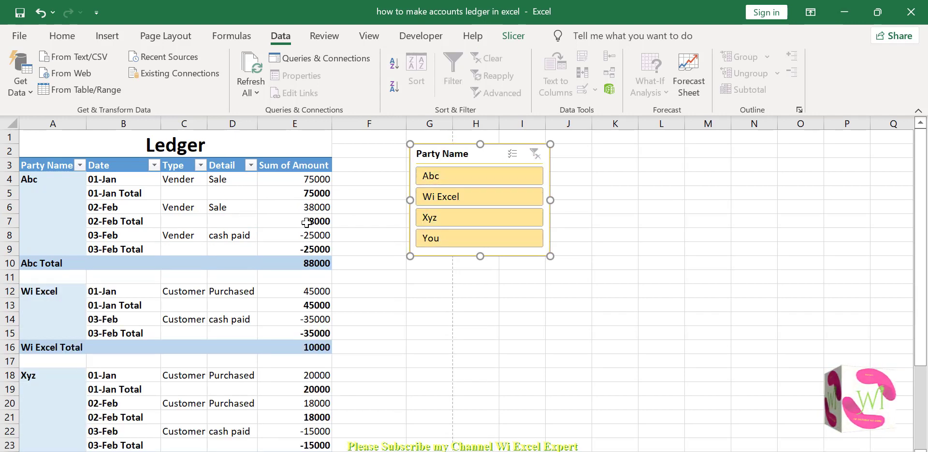
pyautogui.moveTo(293, 225)
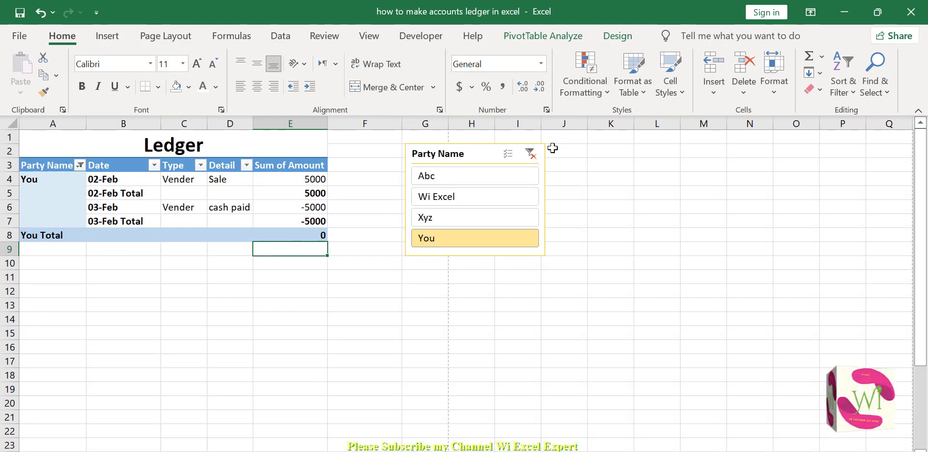
pyautogui.click(531, 154)
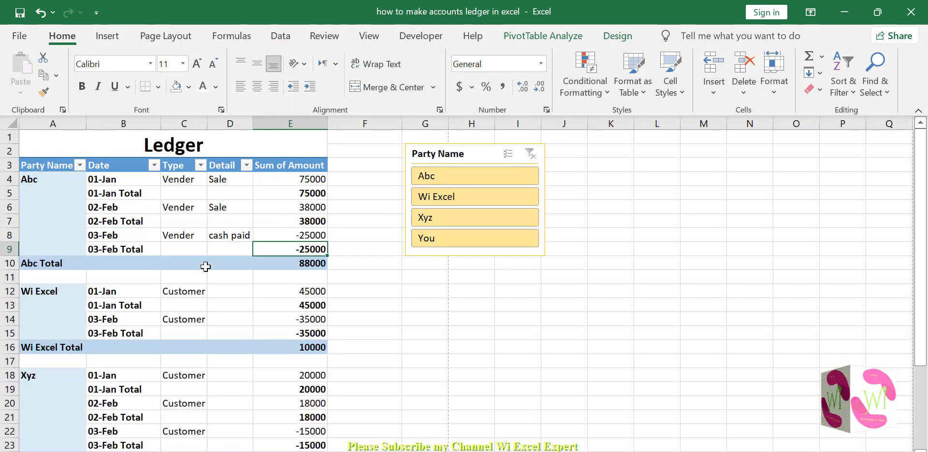
# Hide the gridlines on the Ledger sheet.
pyautogui.click(176, 251)
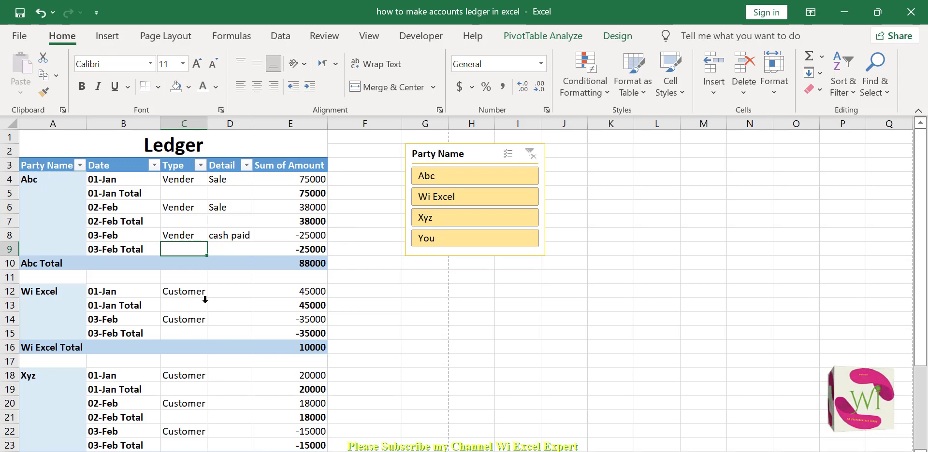
pyautogui.scroll(-2, 204, 296)
pyautogui.scroll(2, 203, 296)
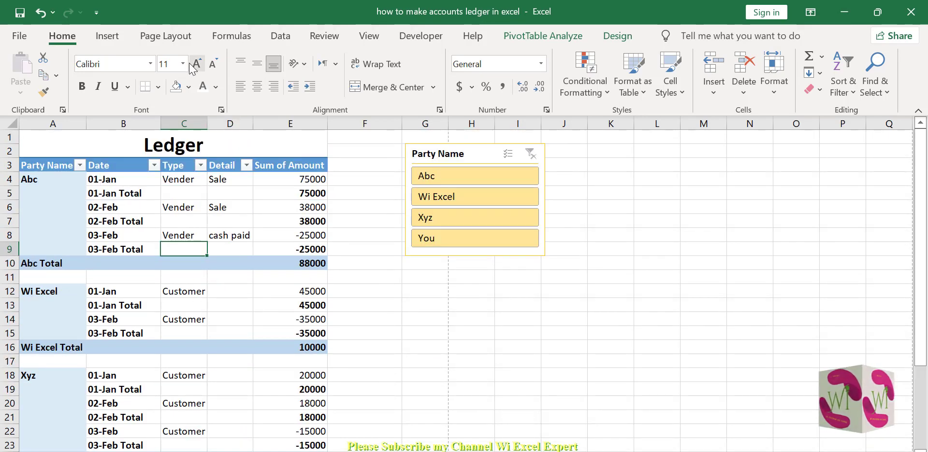
pyautogui.click(166, 37)
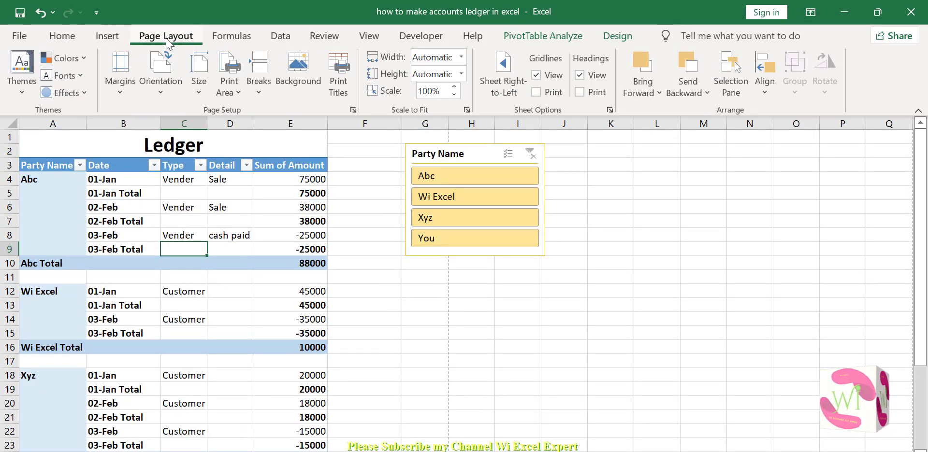
pyautogui.click(537, 75)
pyautogui.click(355, 207)
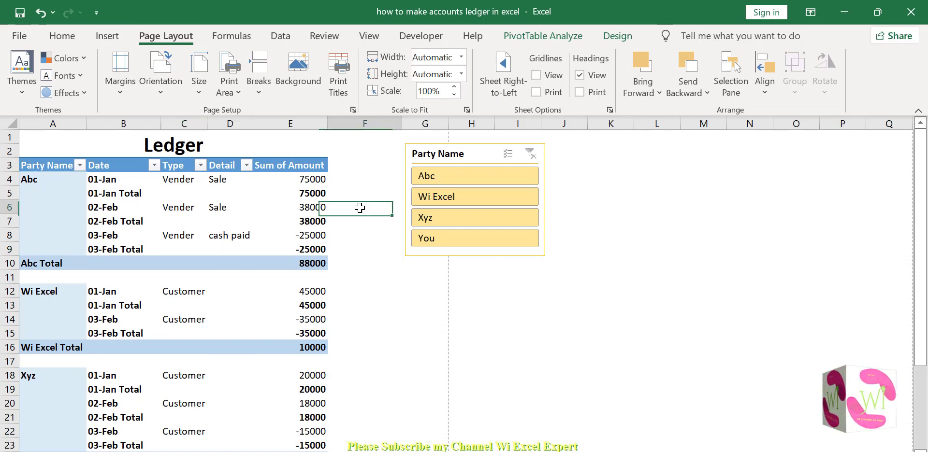
# Freeze the title and header rows (rows 1 to 3) of the Ledger sheet and check them while scrolling.
pyautogui.scroll(-5, 175, 269)
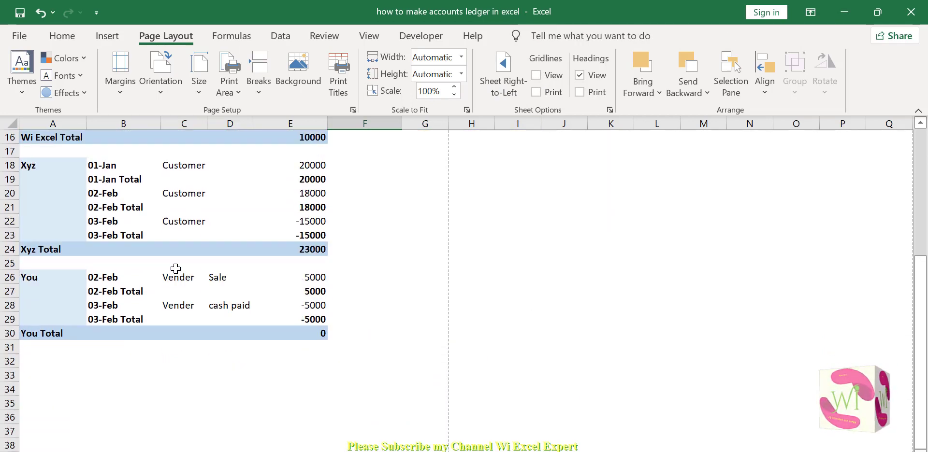
pyautogui.scroll(5, 172, 271)
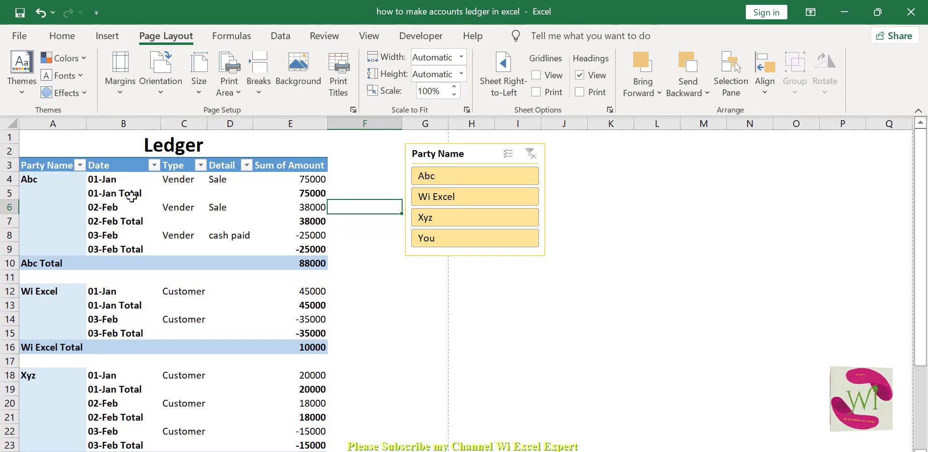
pyautogui.click(9, 180)
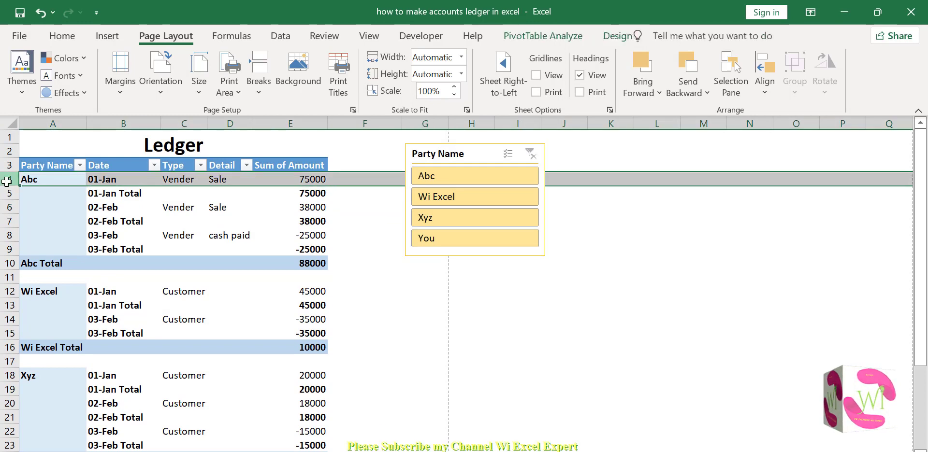
pyautogui.click(369, 35)
pyautogui.click(494, 68)
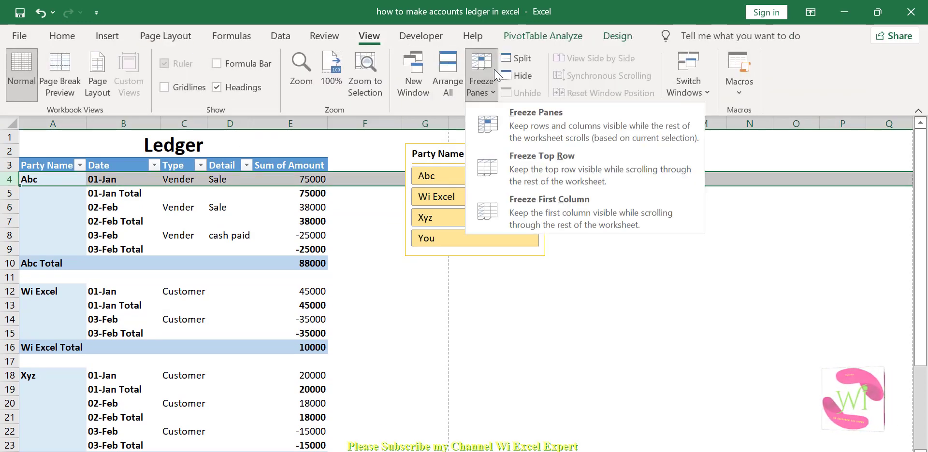
pyautogui.click(497, 122)
pyautogui.scroll(-3, 256, 222)
pyautogui.scroll(3, 256, 222)
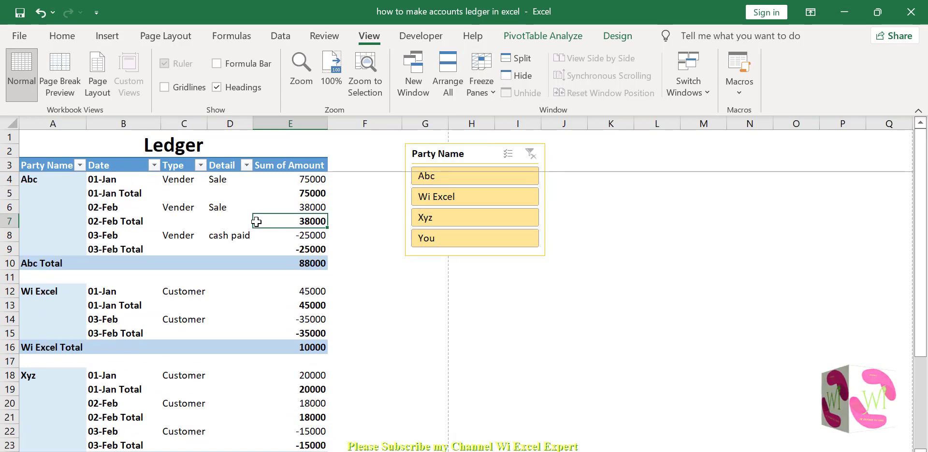
# Filter the ledger with the Party Name slicer to Abc, Wi Excel, Xyz and You in turn, and clear the filter.
pyautogui.click(476, 178)
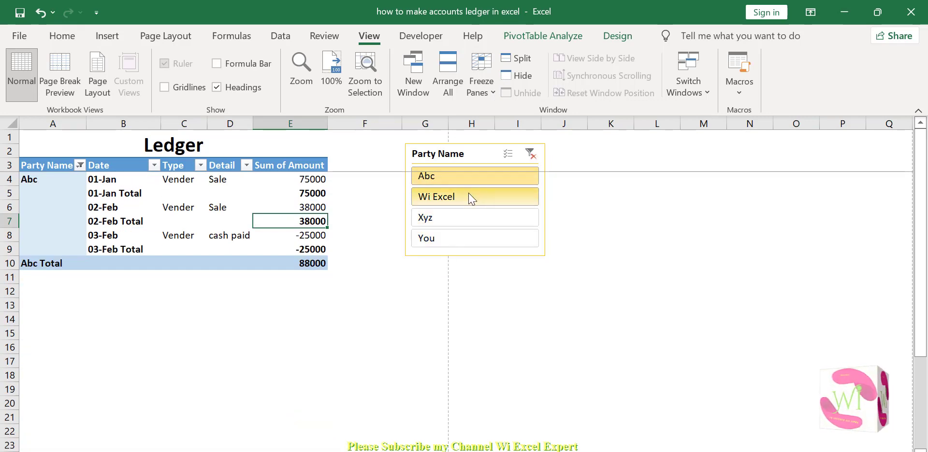
pyautogui.click(467, 197)
pyautogui.click(461, 218)
pyautogui.keyDown('ctrl'); pyautogui.click(453, 242); pyautogui.keyUp('ctrl')
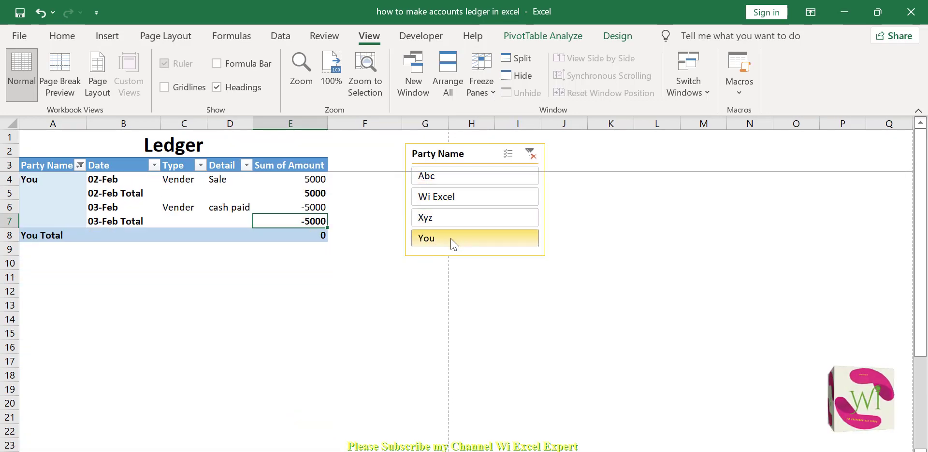
pyautogui.click(526, 154)
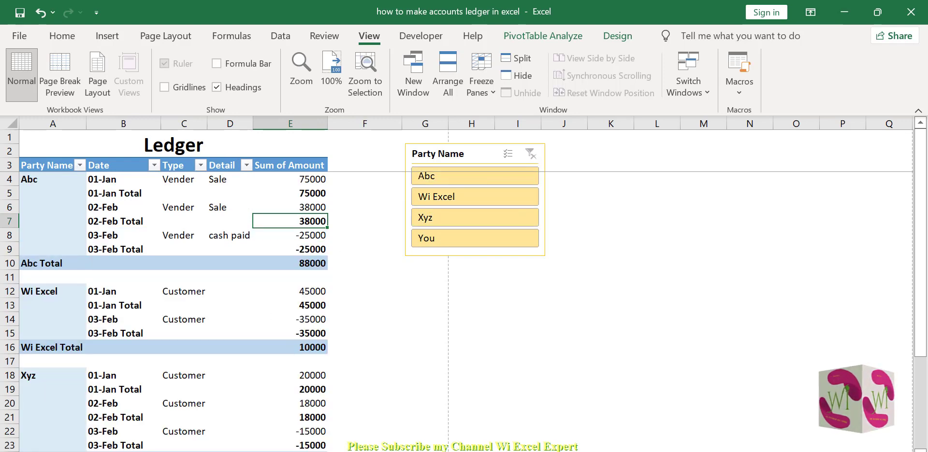
# Switch to the Day Book sheet and hide its gridlines.
pyautogui.click(129, 451)
pyautogui.click(228, 364)
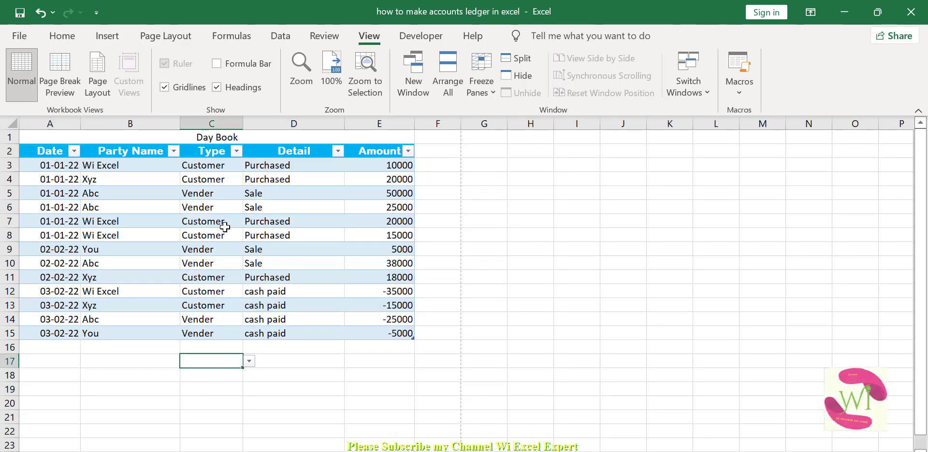
pyautogui.click(166, 36)
pyautogui.click(536, 75)
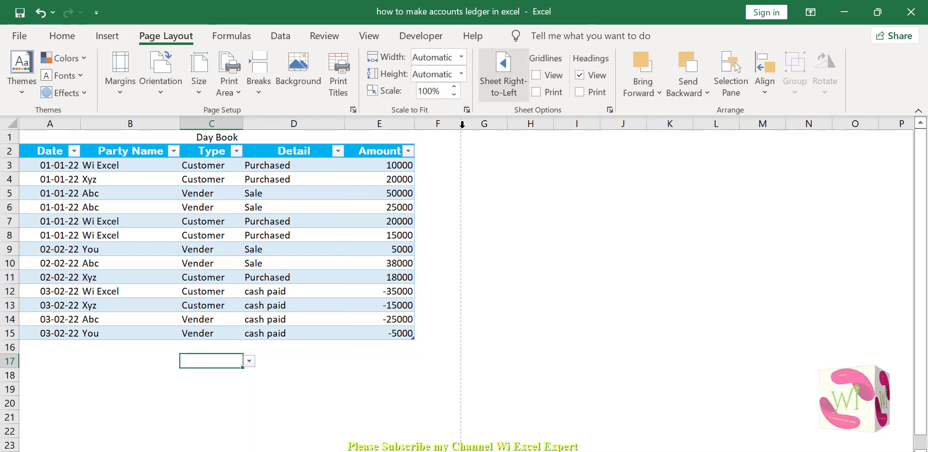
# Freeze the title and header rows (rows 1 and 2) of the Day Book sheet and check them while scrolling.
pyautogui.click(9, 164)
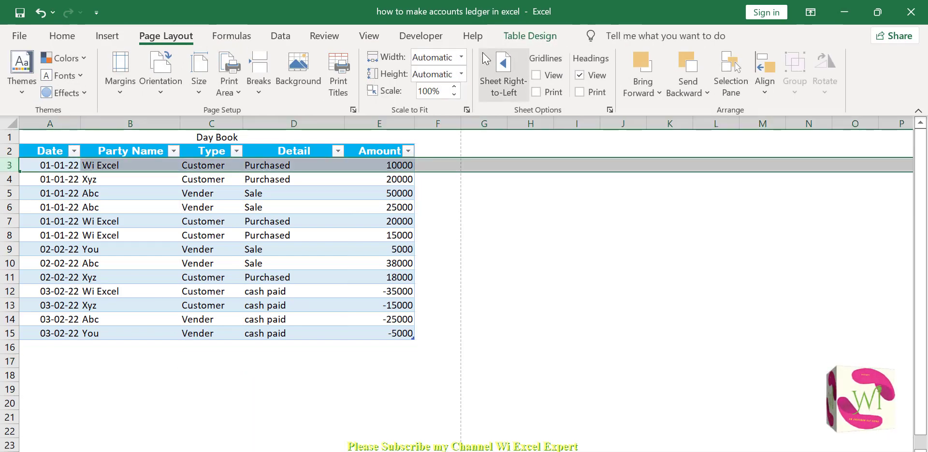
pyautogui.click(369, 36)
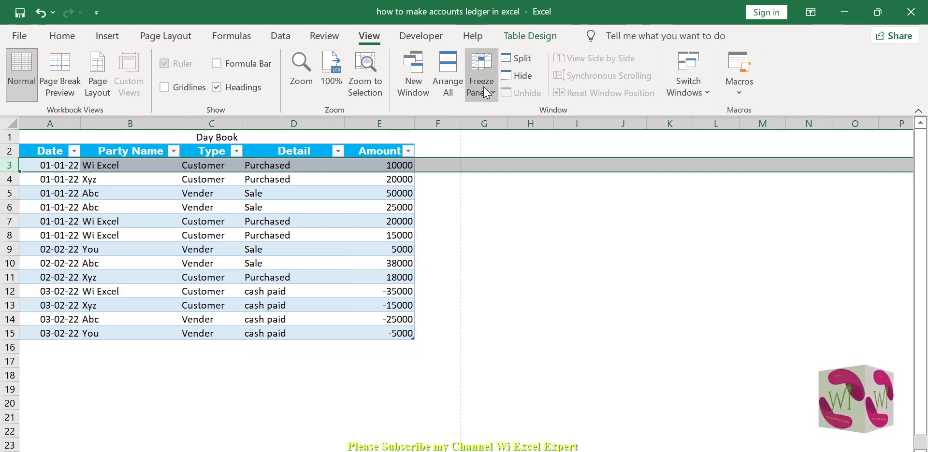
pyautogui.click(483, 86)
pyautogui.click(490, 128)
pyautogui.click(371, 219)
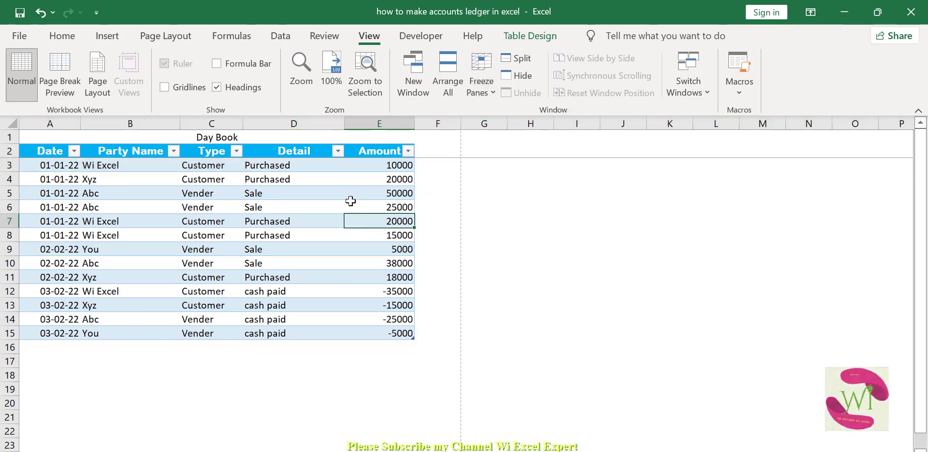
pyautogui.scroll(-2, 351, 201)
pyautogui.scroll(2, 311, 232)
pyautogui.click(256, 333)
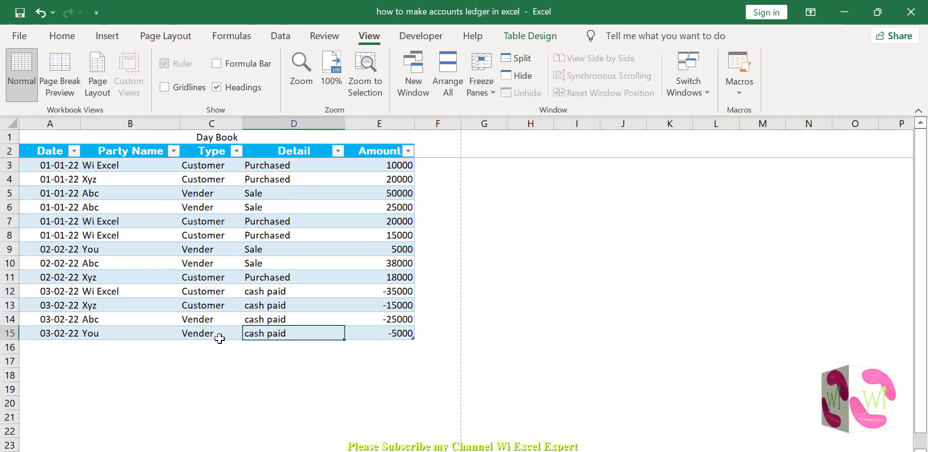
# Go to the sheet with the separate PivotTables for each party and collapse the ribbon.
pyautogui.click(169, 451)
pyautogui.click(176, 390)
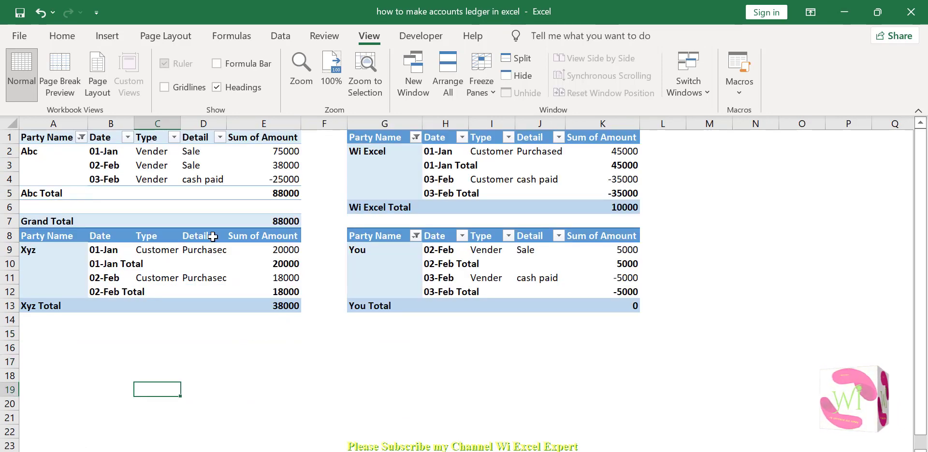
pyautogui.rightClick(255, 107)
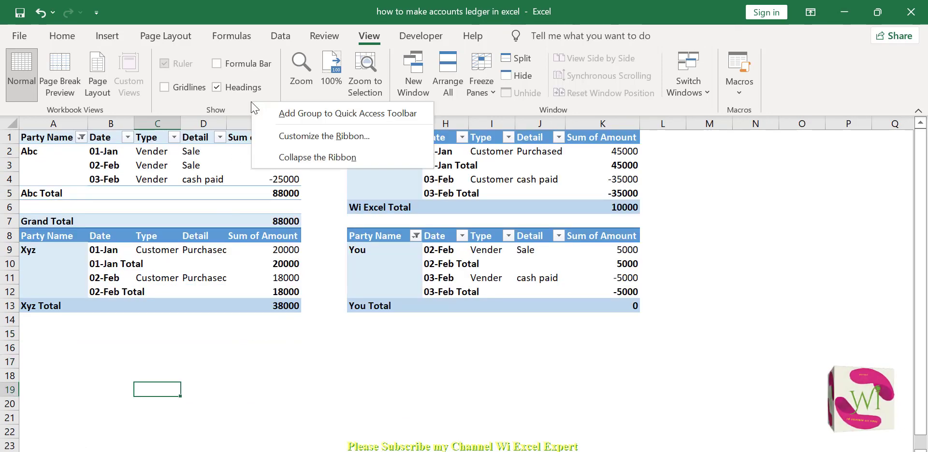
pyautogui.click(324, 163)
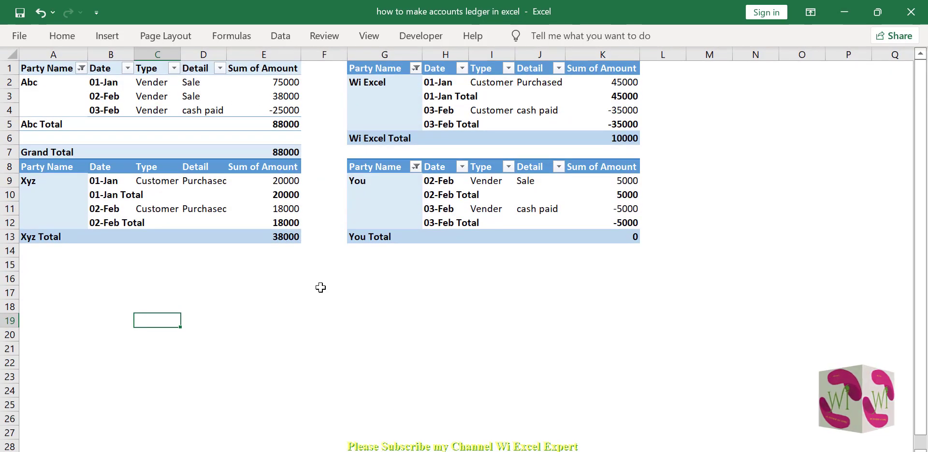
pyautogui.click(321, 287)
# View the Day Book sheet with the enlarged work area and return to the Ledger sheet.
pyautogui.click(86, 451)
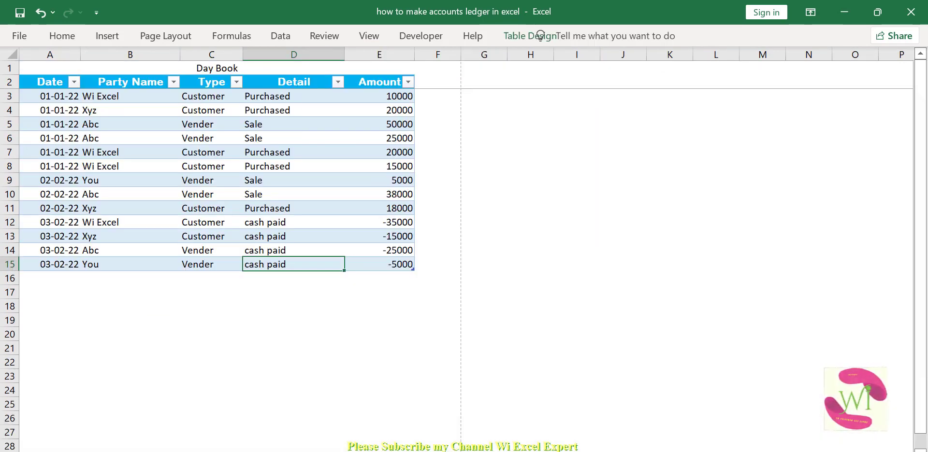
pyautogui.click(125, 451)
pyautogui.click(356, 294)
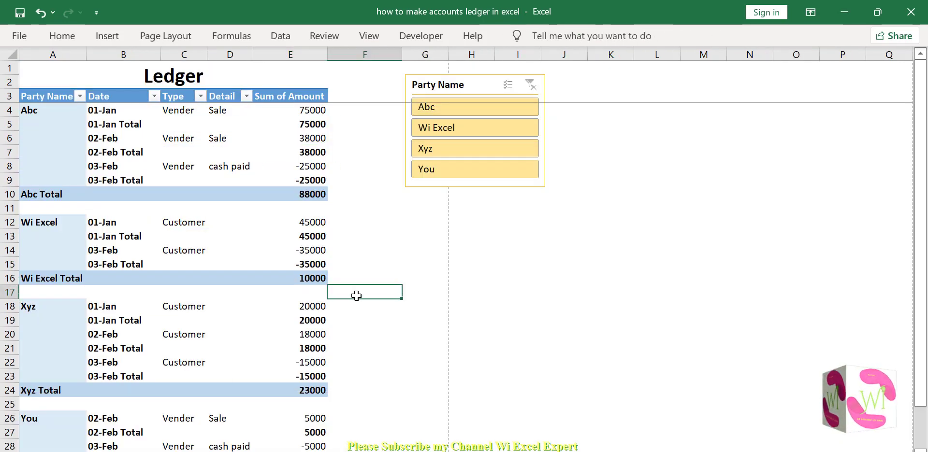